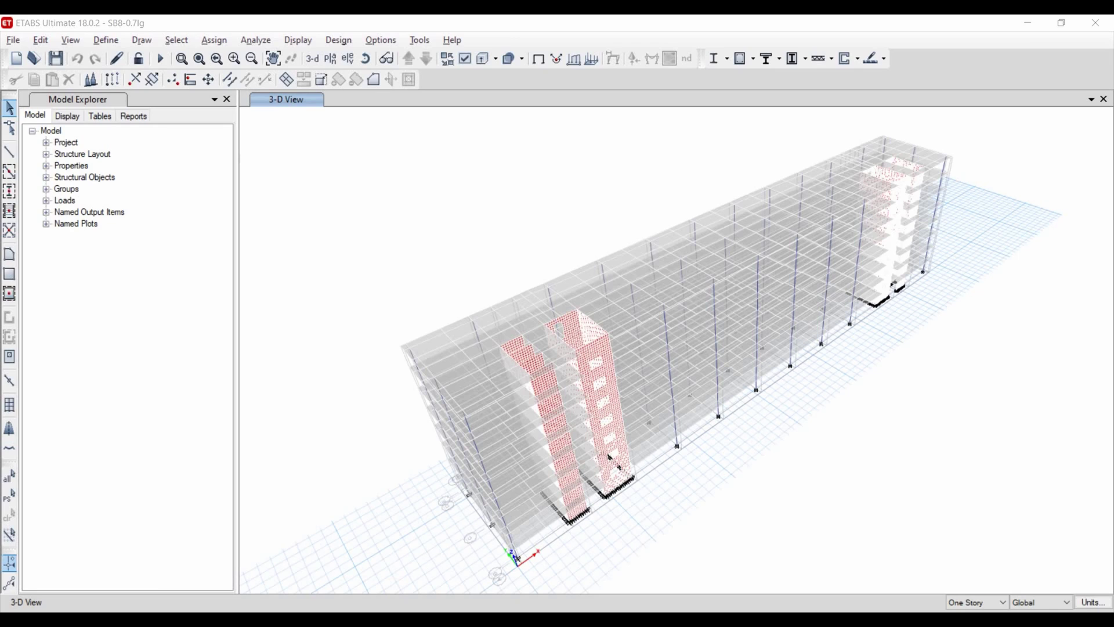
# - Switch to the ASCE7-10 PDF and read section 12.8.4.1 Inherent Torsion, focusing on eccentricity between the centers of mass and rigidity
pyautogui.hotkey('alt', 'Tab')
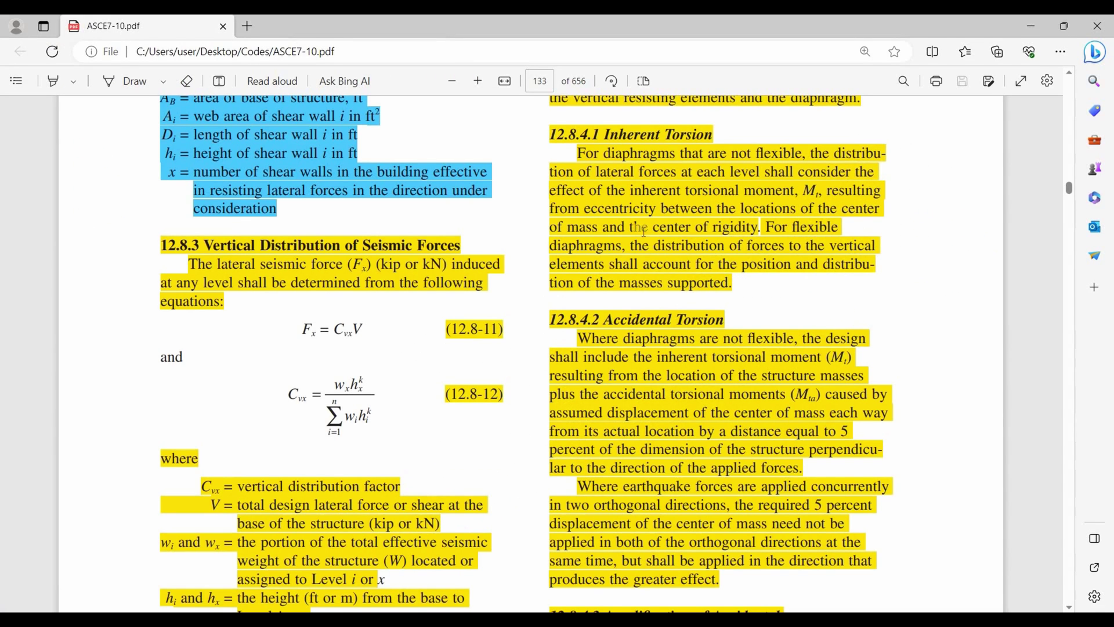
pyautogui.moveTo(604, 153); pyautogui.dragTo(804, 154)
pyautogui.click(778, 285)
pyautogui.moveTo(620, 190); pyautogui.dragTo(818, 194)
pyautogui.click(915, 228)
pyautogui.moveTo(743, 209); pyautogui.dragTo(748, 268)
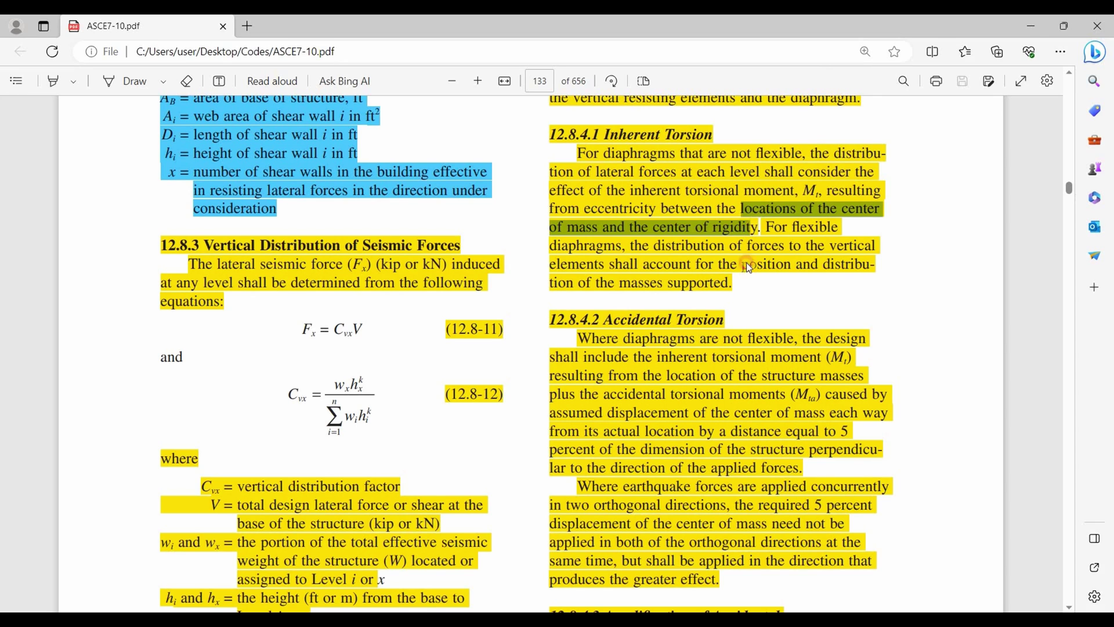
pyautogui.click(778, 332)
pyautogui.click(952, 252)
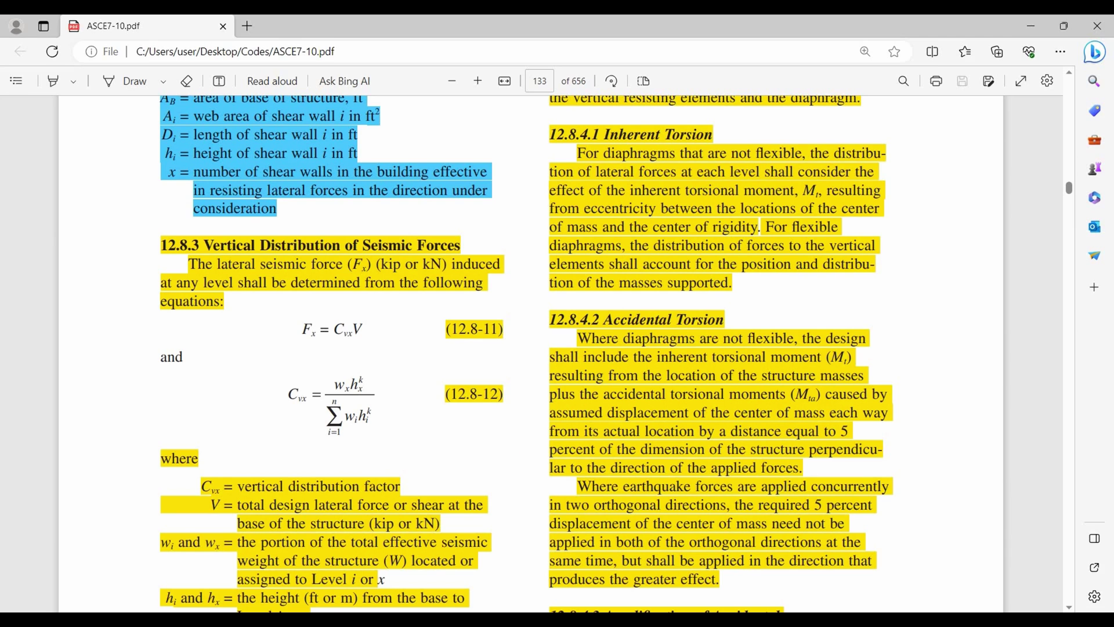
pyautogui.click(705, 557)
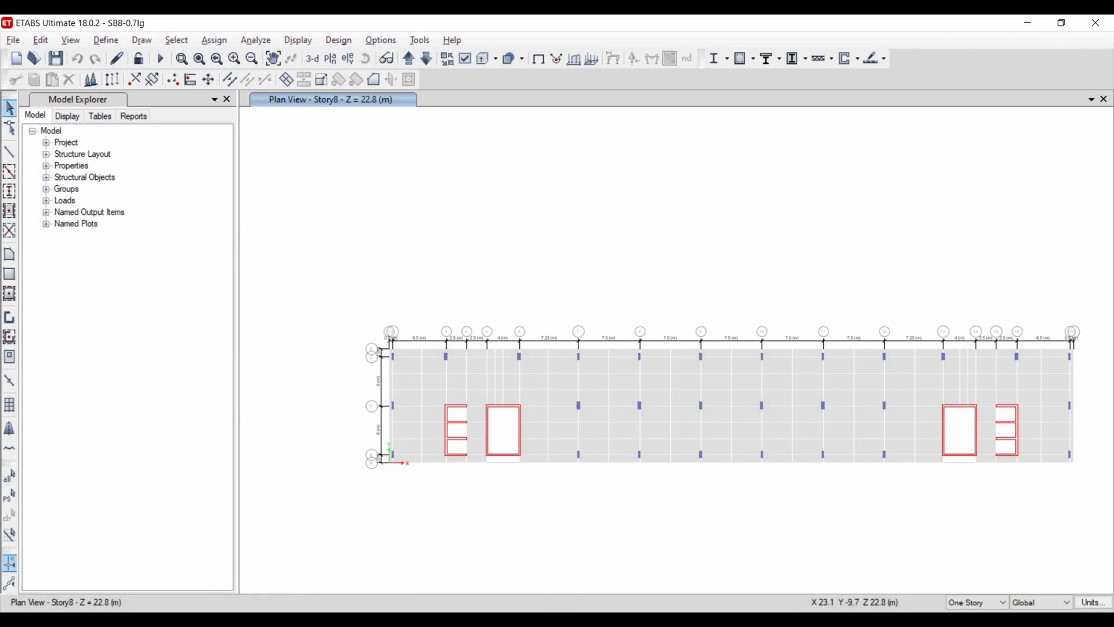
pyautogui.hotkey('alt', 'Tab')
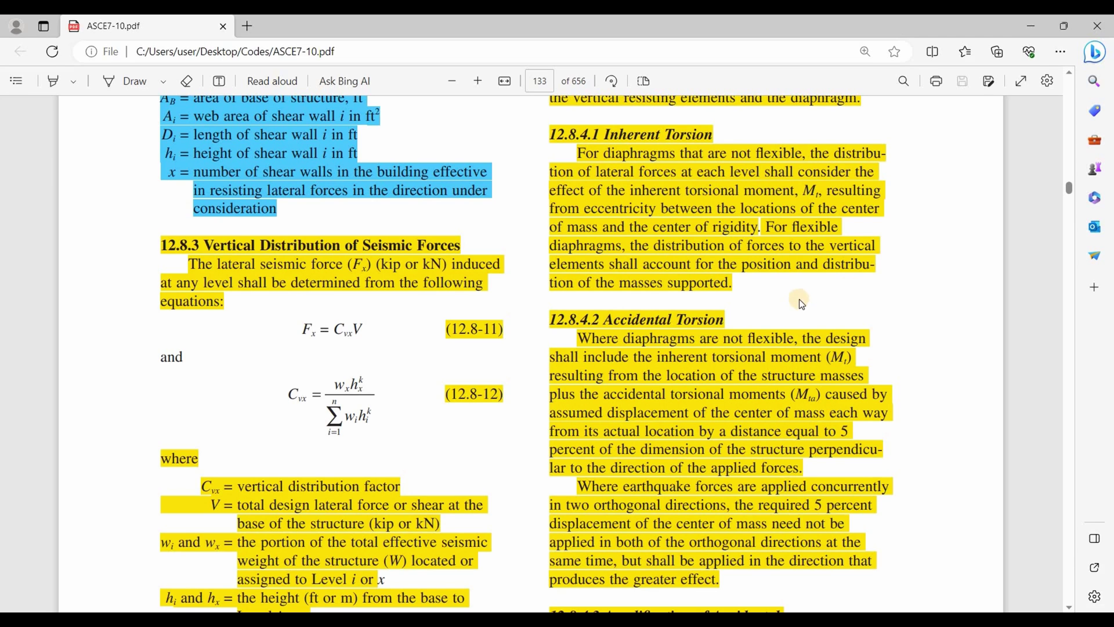
pyautogui.click(557, 470)
# - Switch to ETABS and enable calculation of the diaphragm centers of rigidity in the settings for load cases to run
pyautogui.hotkey('alt', 'Tab')
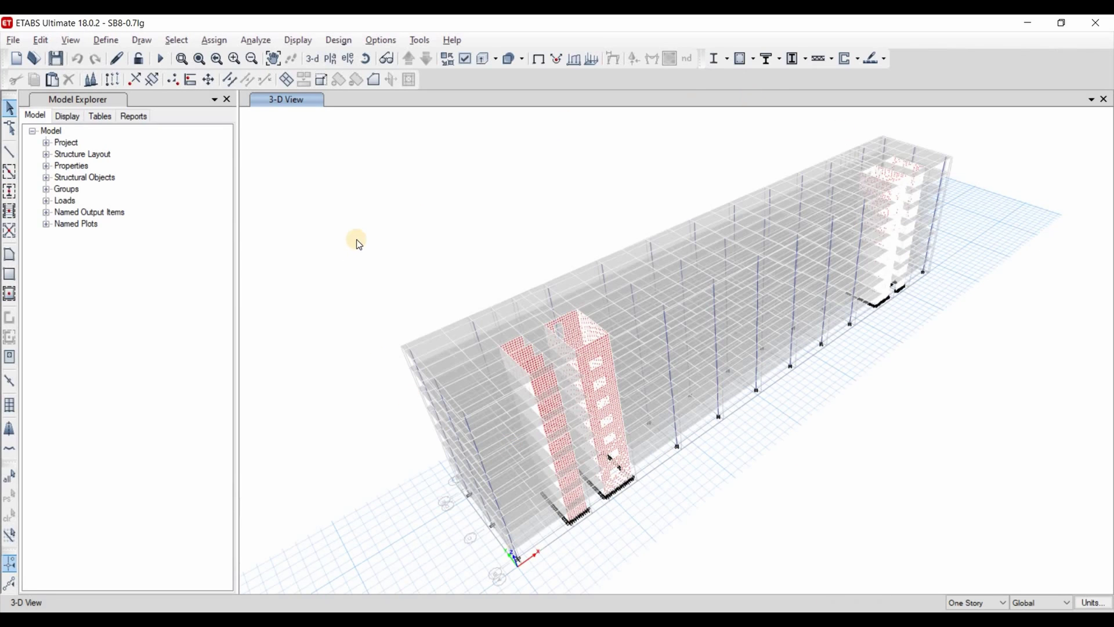
pyautogui.click(267, 43)
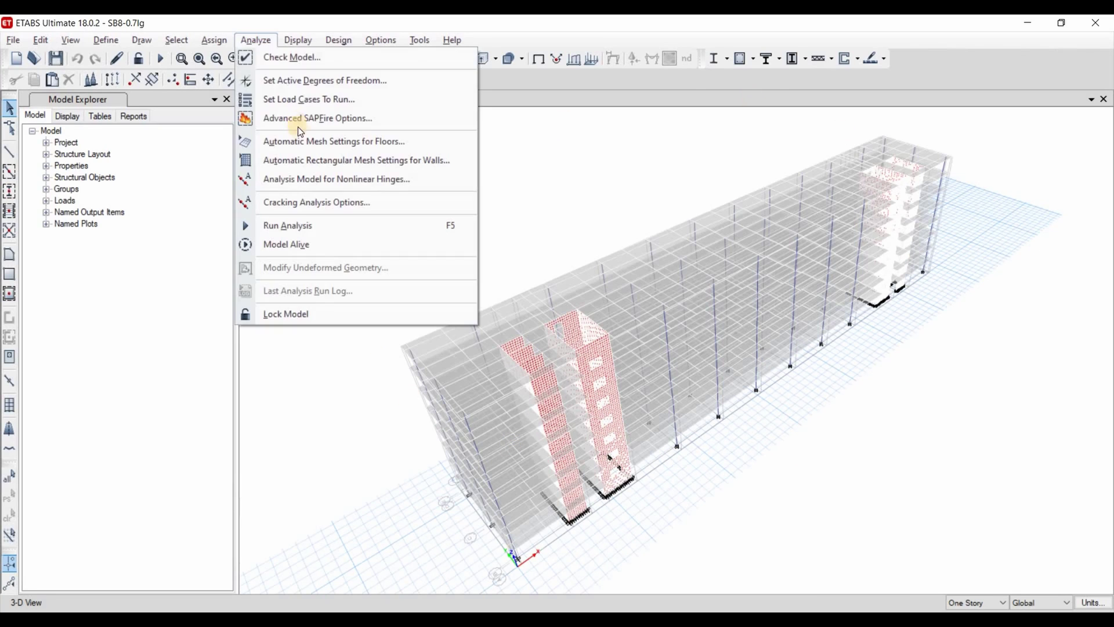
pyautogui.press('Up')
pyautogui.press('Return')
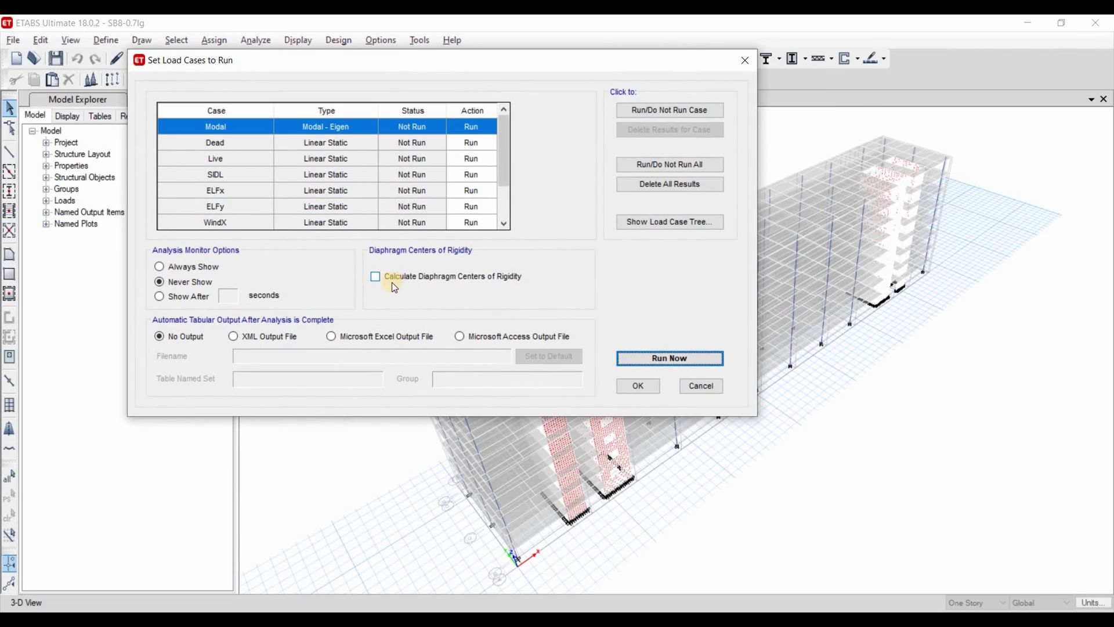
pyautogui.click(424, 282)
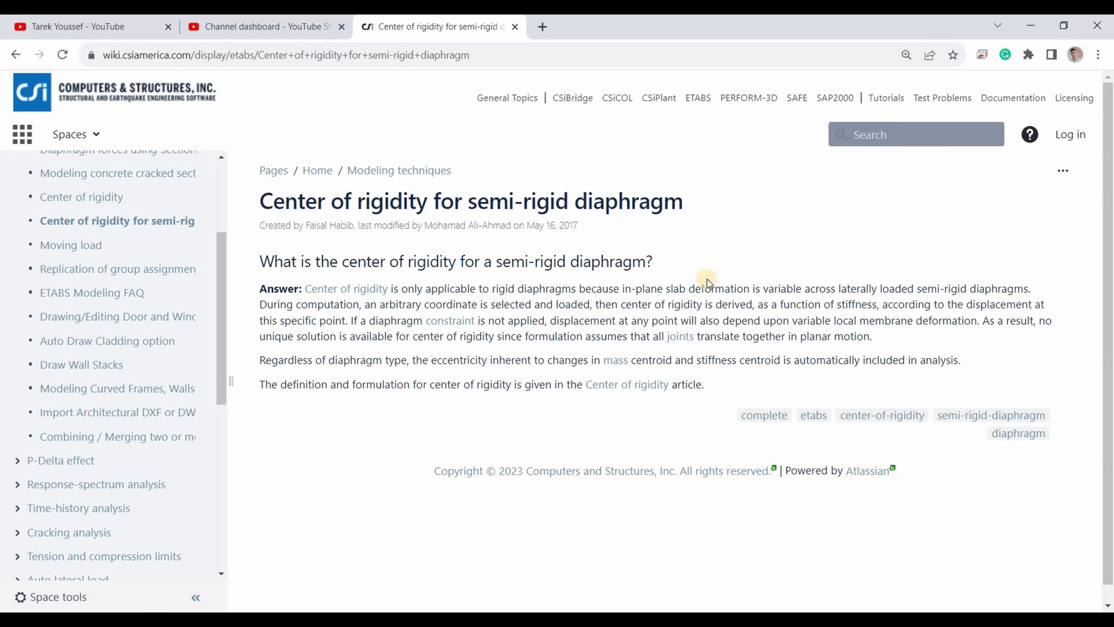
# - Read the CSI wiki article on the center of rigidity for semi-rigid diaphragms, including its notes on constraints and automatically included eccentricity
pyautogui.moveTo(636, 289); pyautogui.dragTo(679, 288)
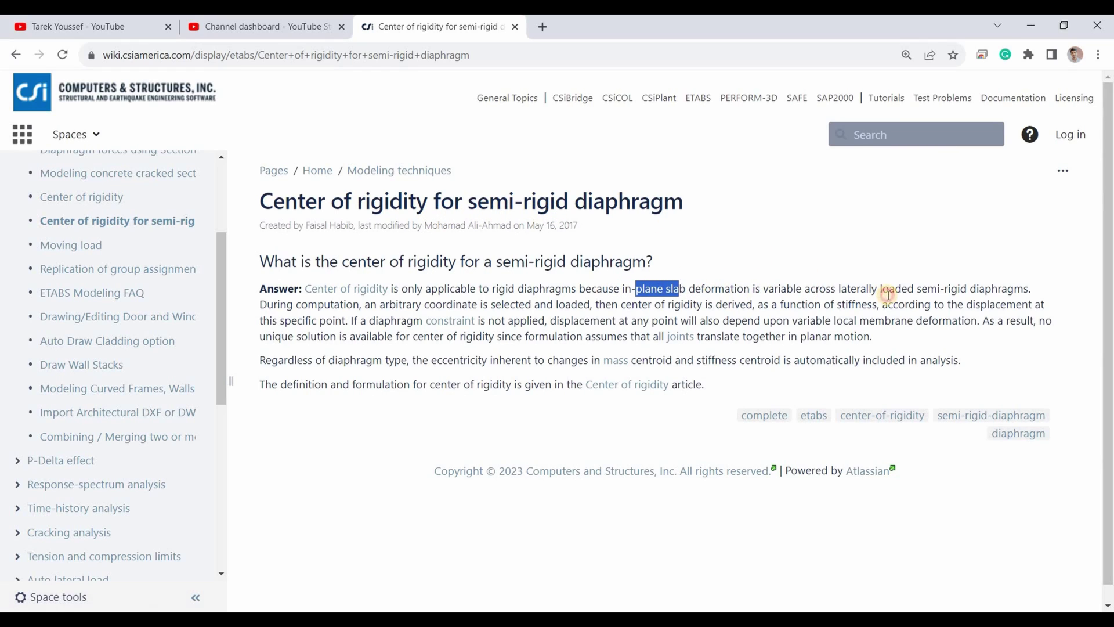
pyautogui.moveTo(888, 294); pyautogui.dragTo(864, 293)
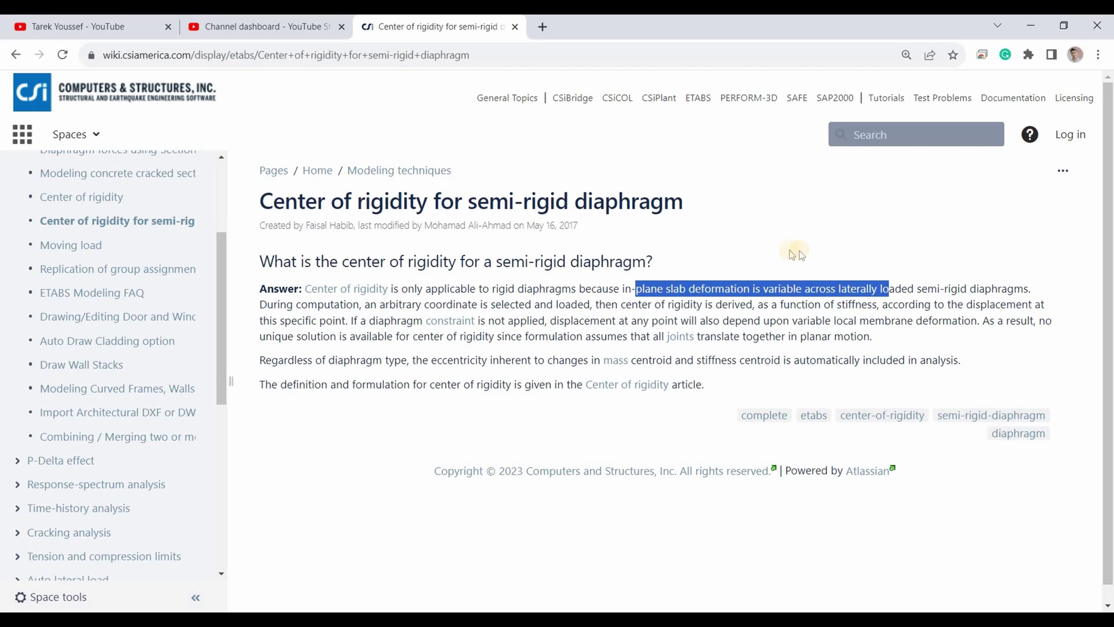
pyautogui.moveTo(621, 304); pyautogui.dragTo(877, 306)
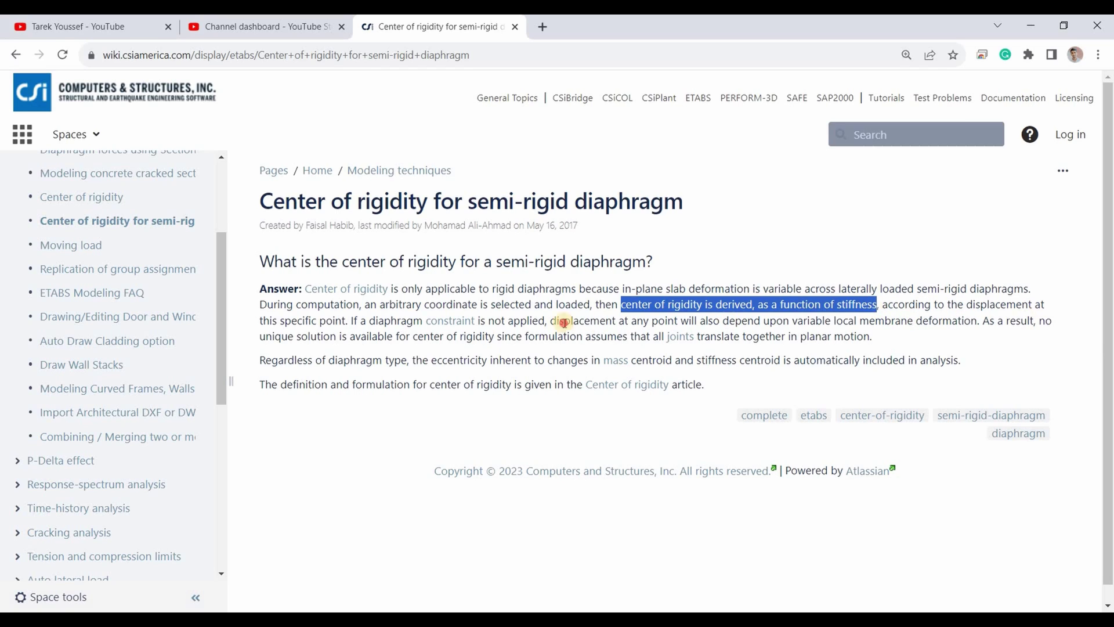
pyautogui.moveTo(1037, 305); pyautogui.dragTo(366, 321)
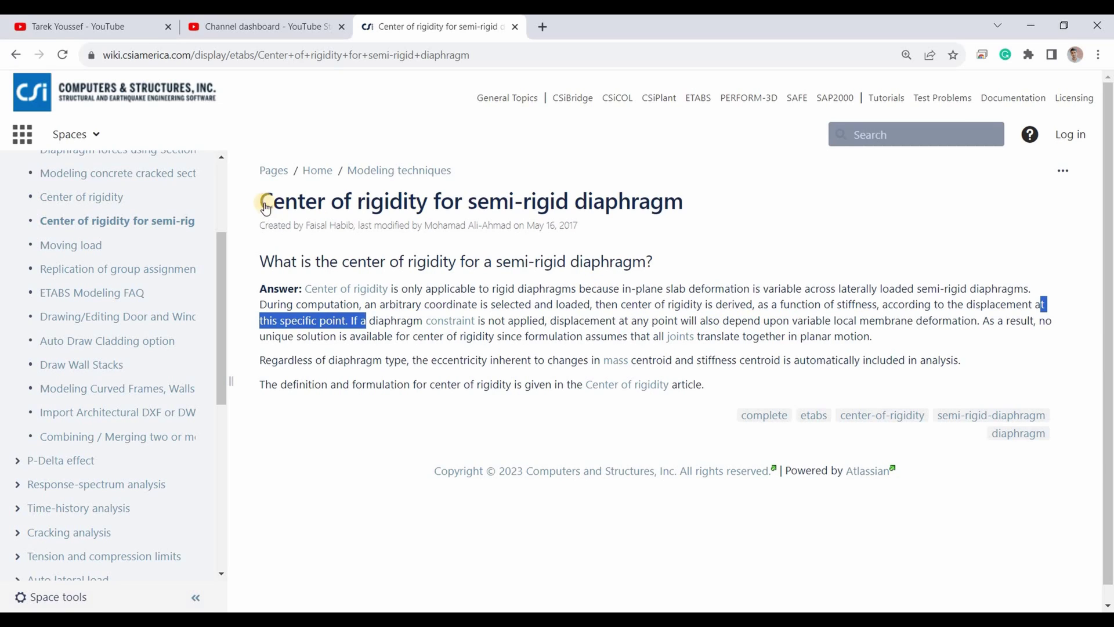
pyautogui.moveTo(259, 200); pyautogui.dragTo(453, 204)
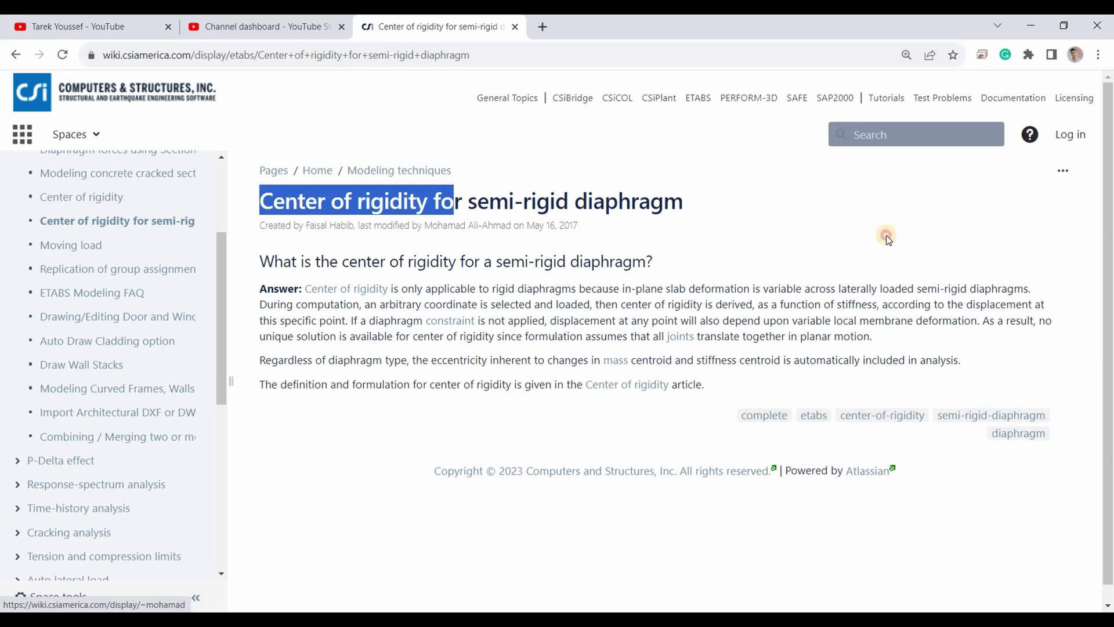
pyautogui.click(442, 334)
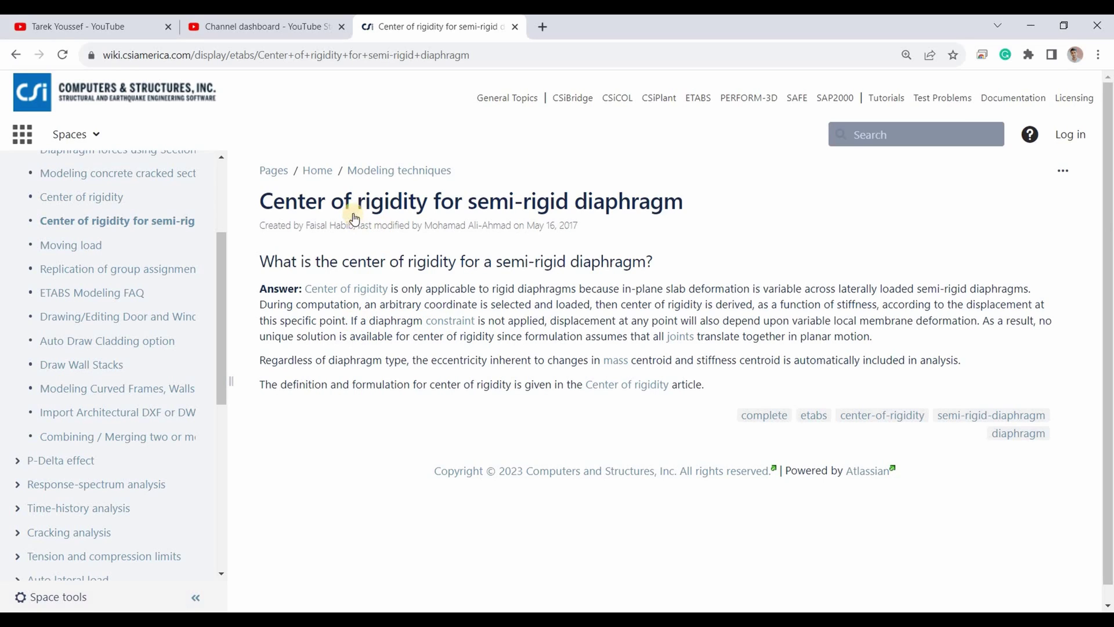
pyautogui.moveTo(350, 320); pyautogui.dragTo(552, 328)
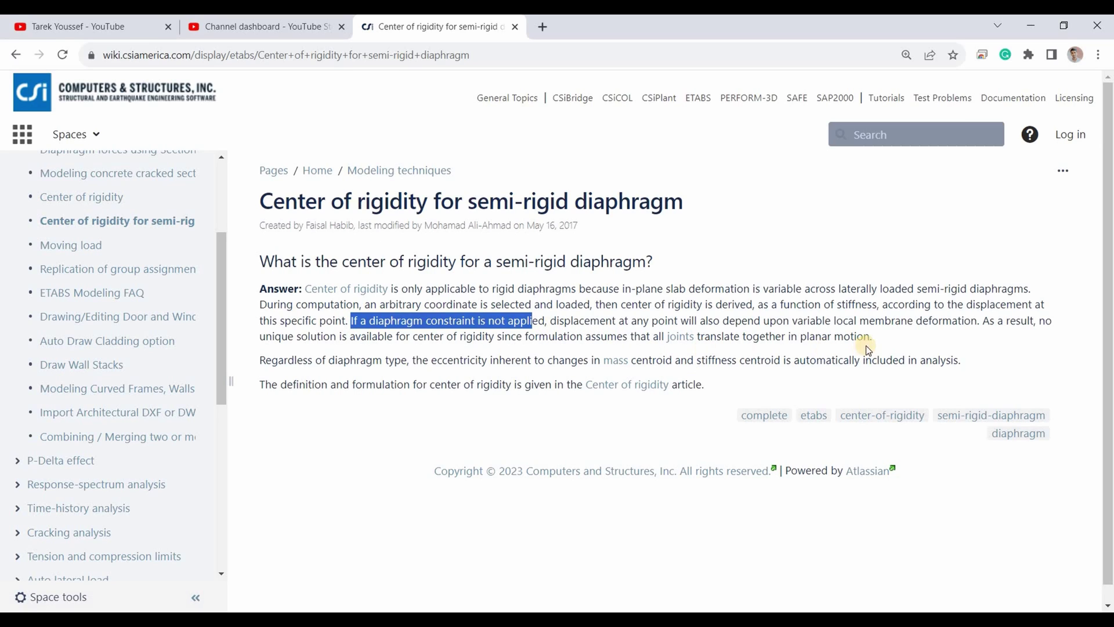
pyautogui.click(274, 376)
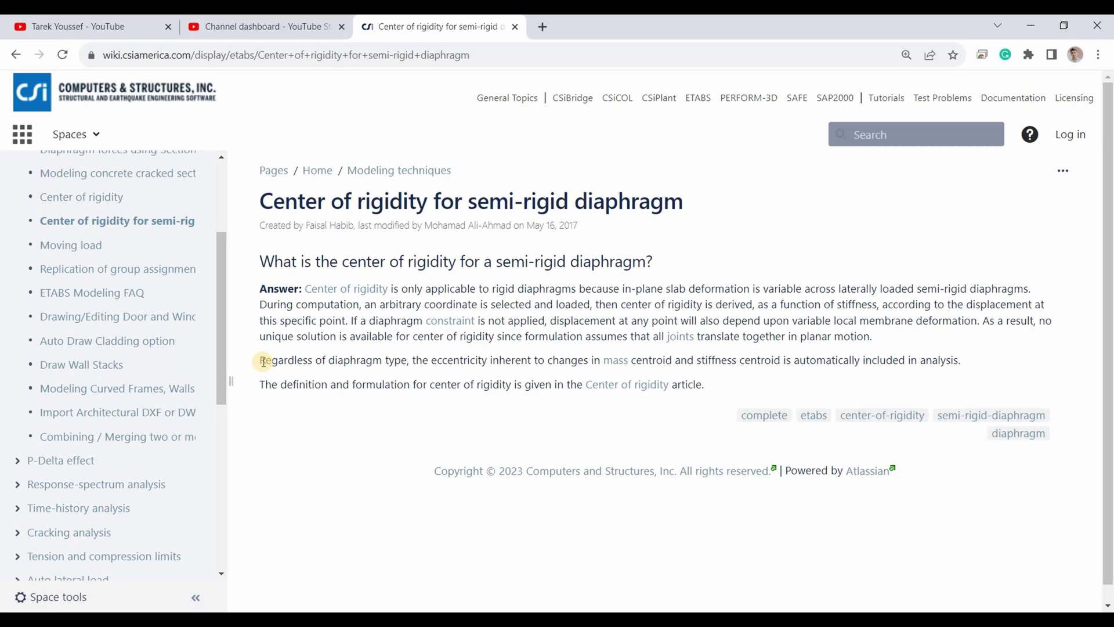
pyautogui.moveTo(263, 361); pyautogui.dragTo(510, 363)
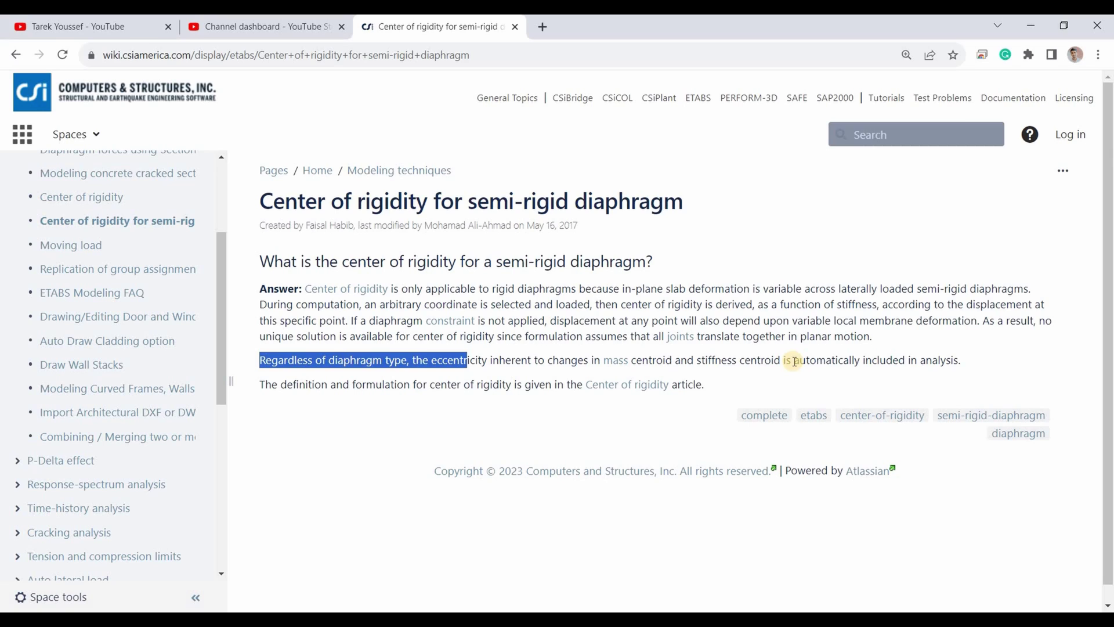
pyautogui.moveTo(1032, 377); pyautogui.dragTo(1011, 366)
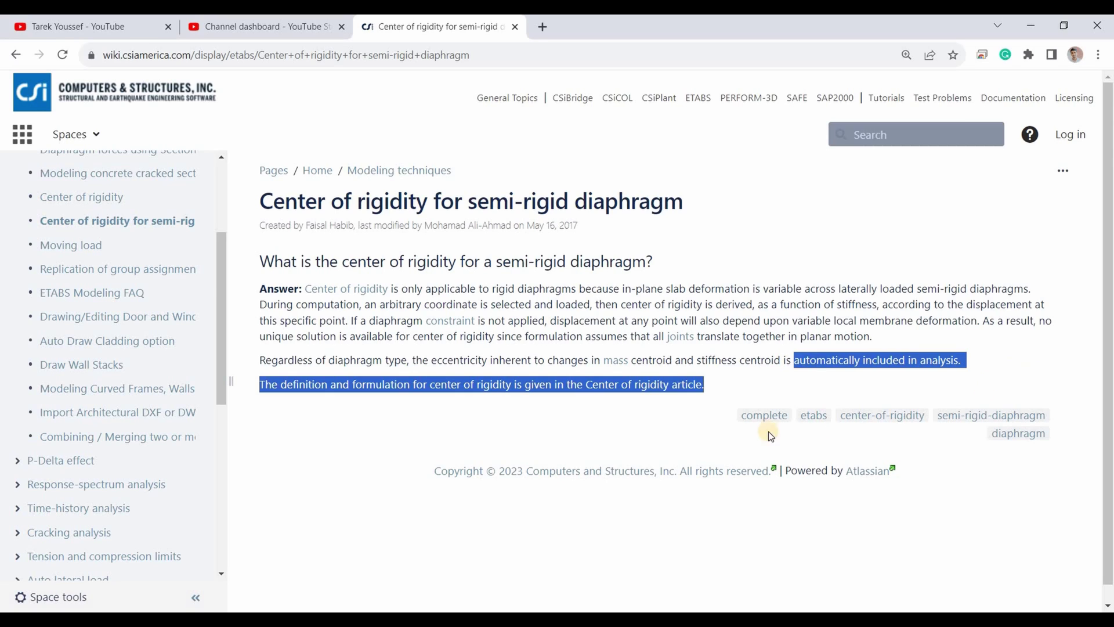
pyautogui.click(626, 408)
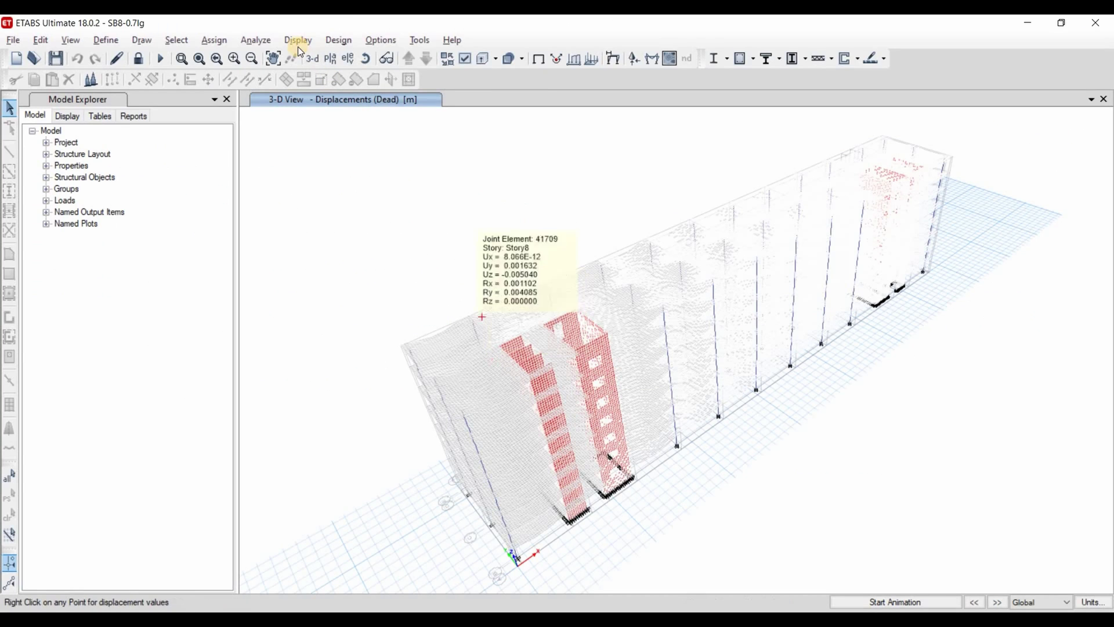
# - Deselect the Other Definitions tables and display the Centers Of Mass And Rigidity table from the structure output results
pyautogui.click(298, 42)
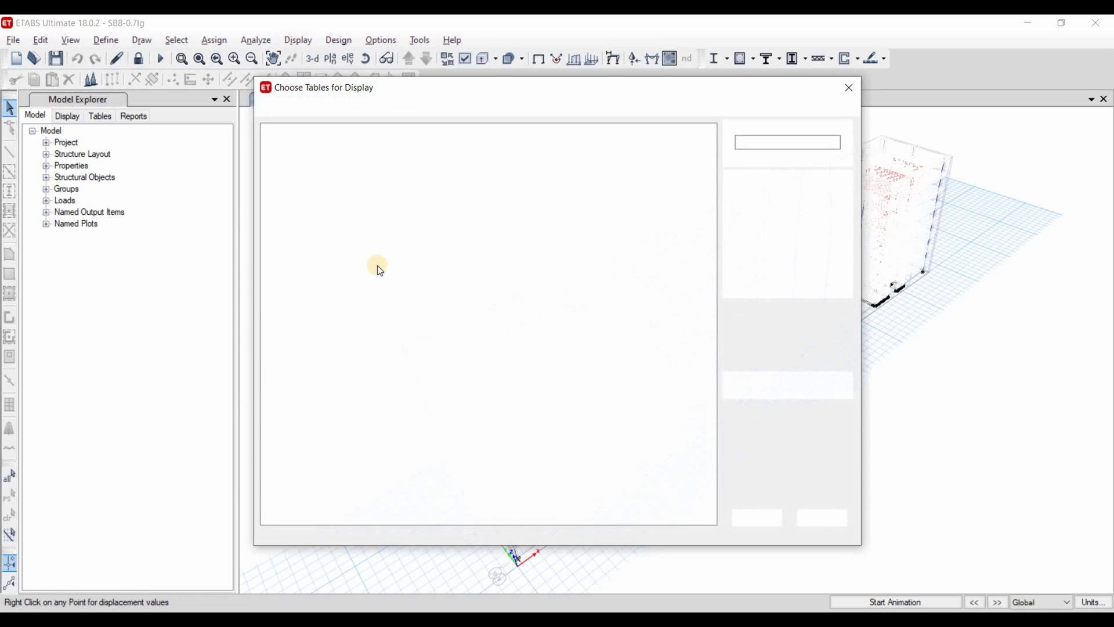
pyautogui.click(291, 176)
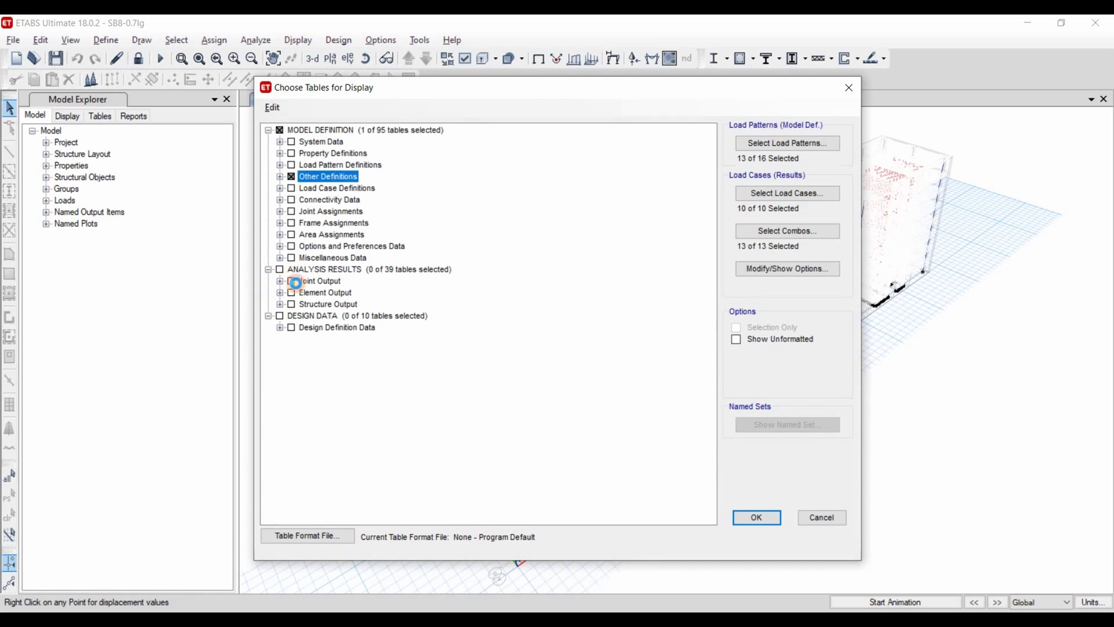
pyautogui.click(280, 304)
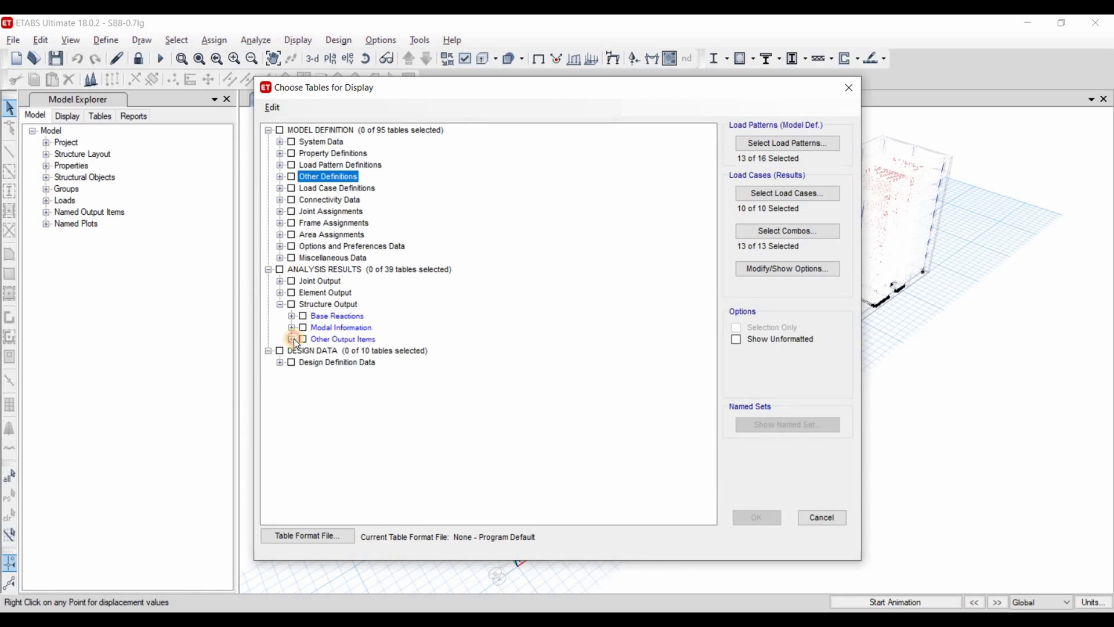
pyautogui.click(291, 339)
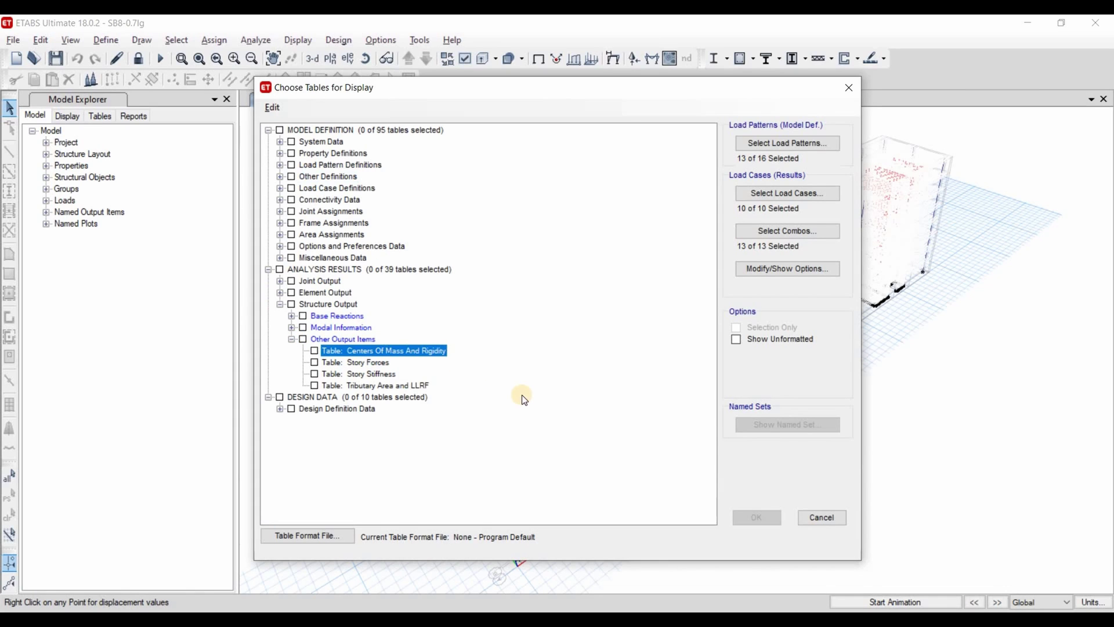
pyautogui.click(756, 517)
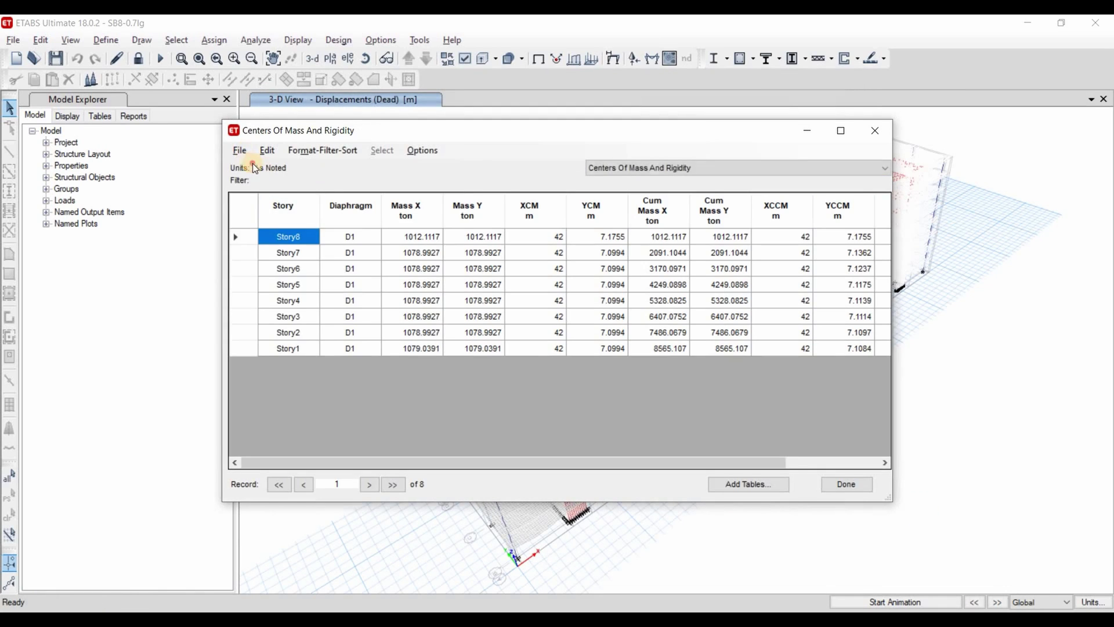
# - Export the Centers Of Mass And Rigidity table to Excel, close it in ETABS, and center-align all cells of the exported sheet
pyautogui.click(239, 150)
pyautogui.moveTo(441, 166)
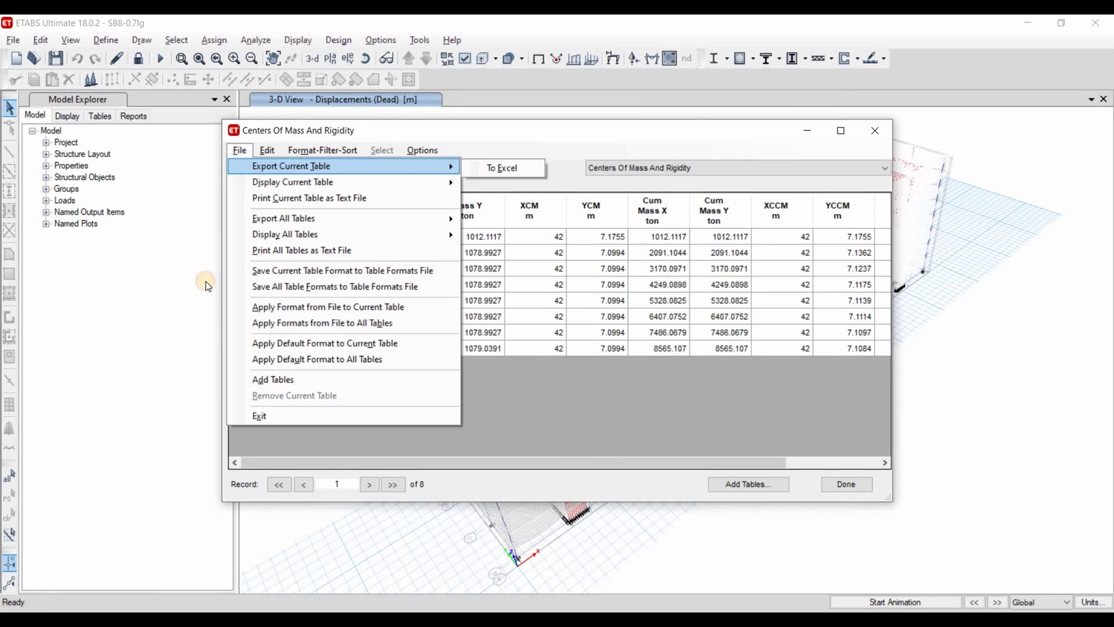
pyautogui.click(504, 168)
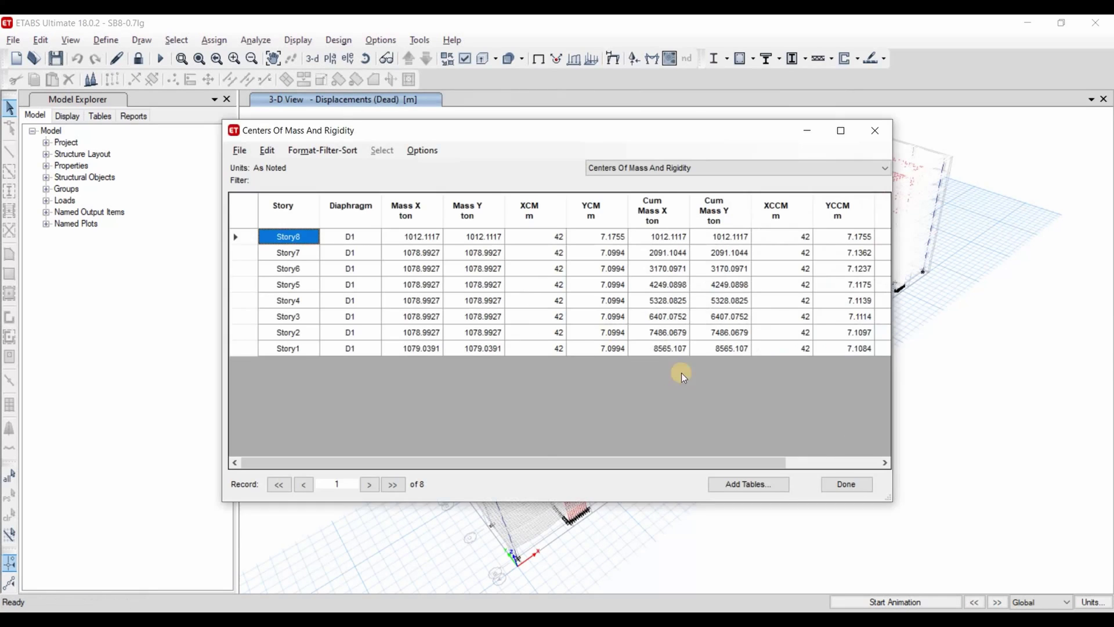
pyautogui.click(847, 484)
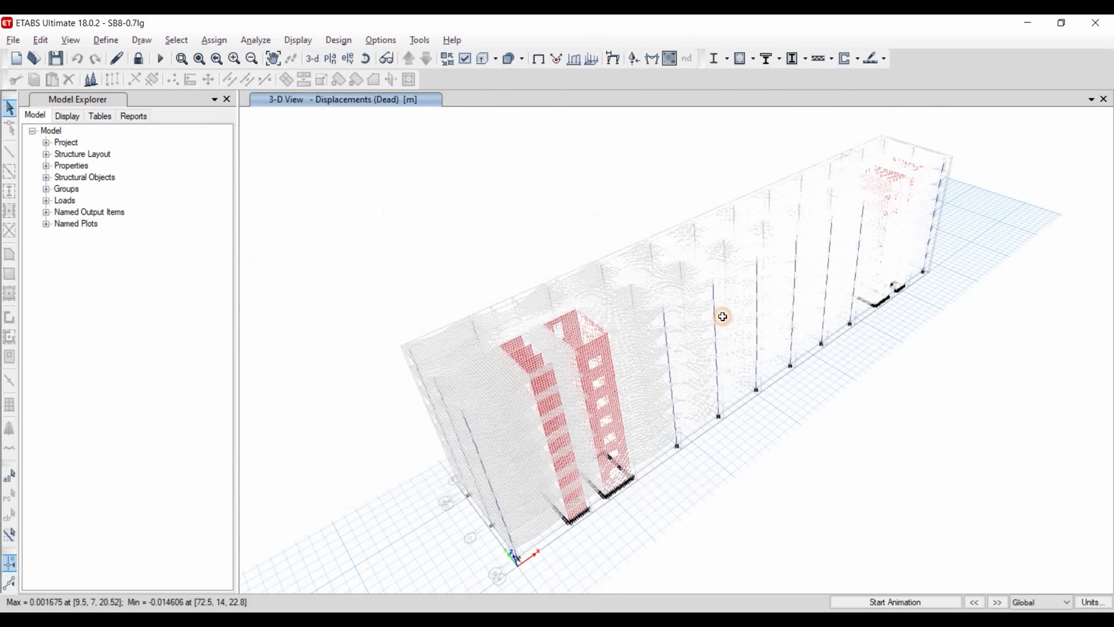
pyautogui.press('super+Up')
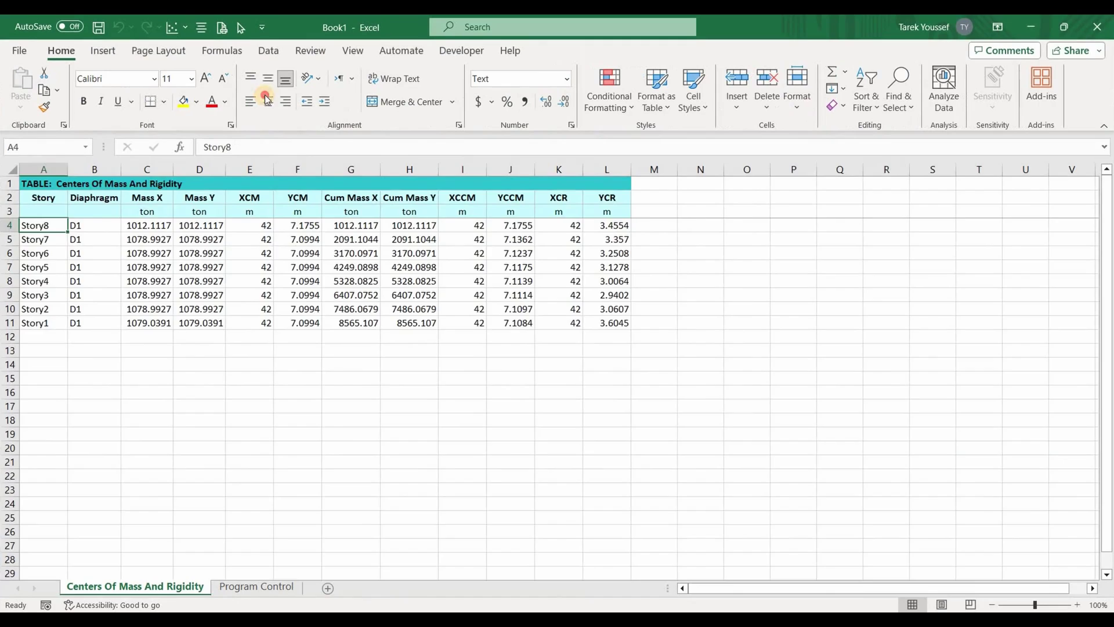
pyautogui.click(12, 169)
pyautogui.click(201, 27)
# - Examine the story mass, XCM/YCM, XCCM/YCCM and XCR/YCR columns, comparing the center of mass, cumulative center of mass and center of rigidity
pyautogui.moveTo(147, 172); pyautogui.dragTo(200, 171)
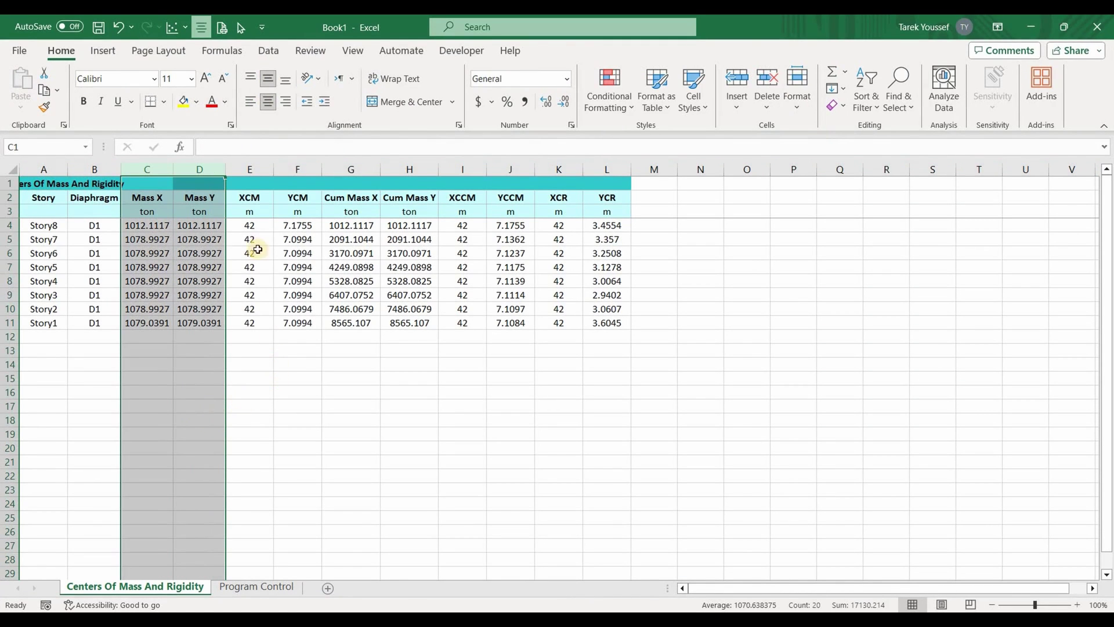
pyautogui.moveTo(249, 170); pyautogui.dragTo(297, 171)
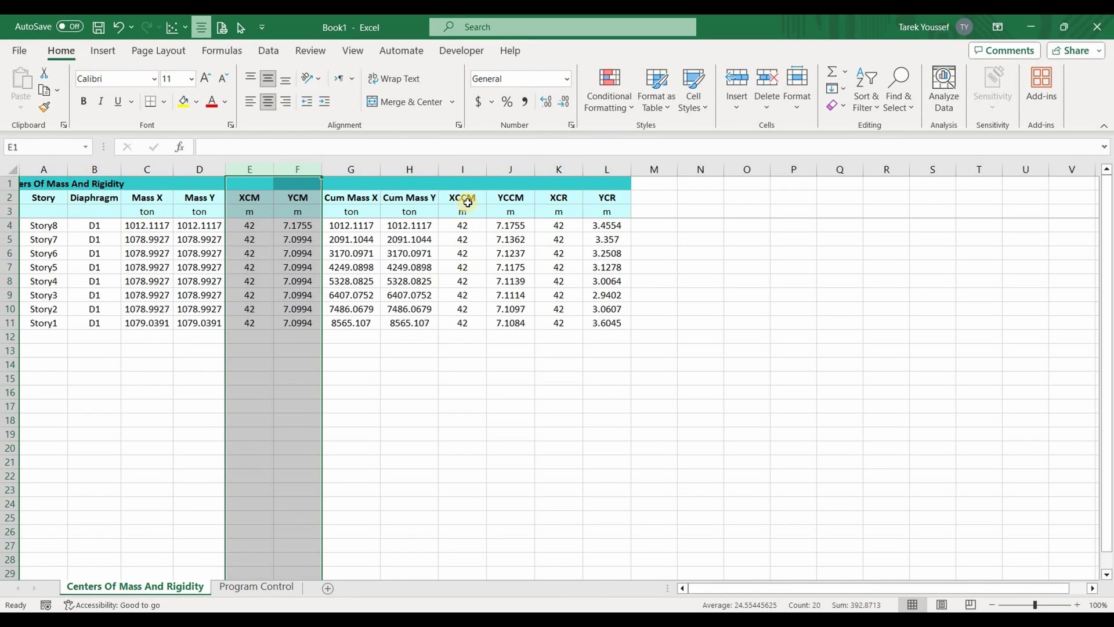
pyautogui.moveTo(463, 169); pyautogui.dragTo(511, 170)
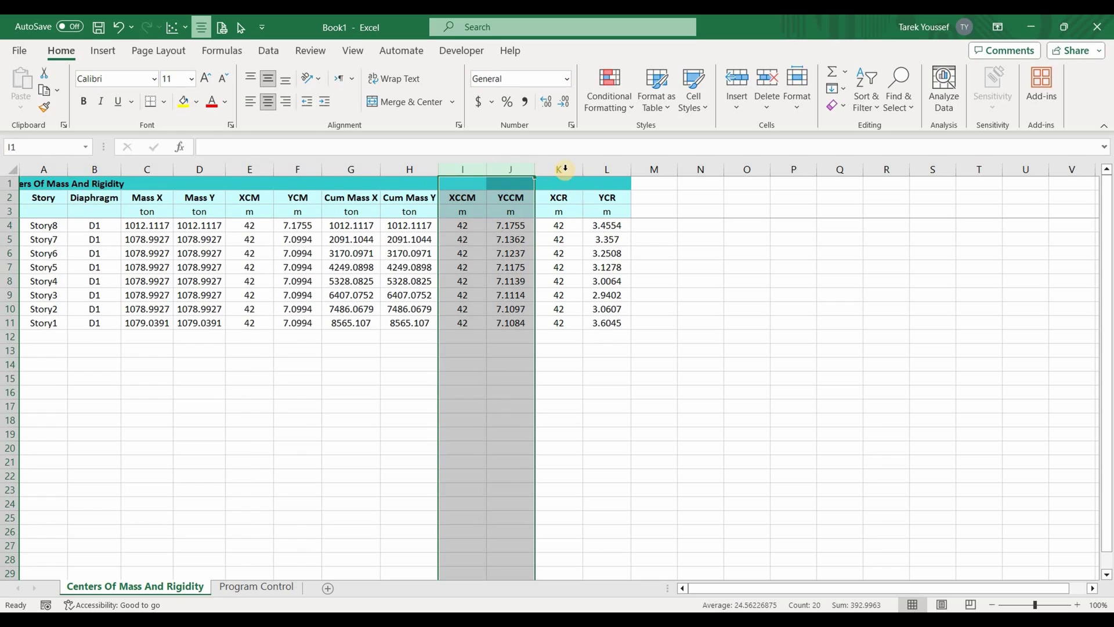
pyautogui.moveTo(564, 167); pyautogui.dragTo(607, 169)
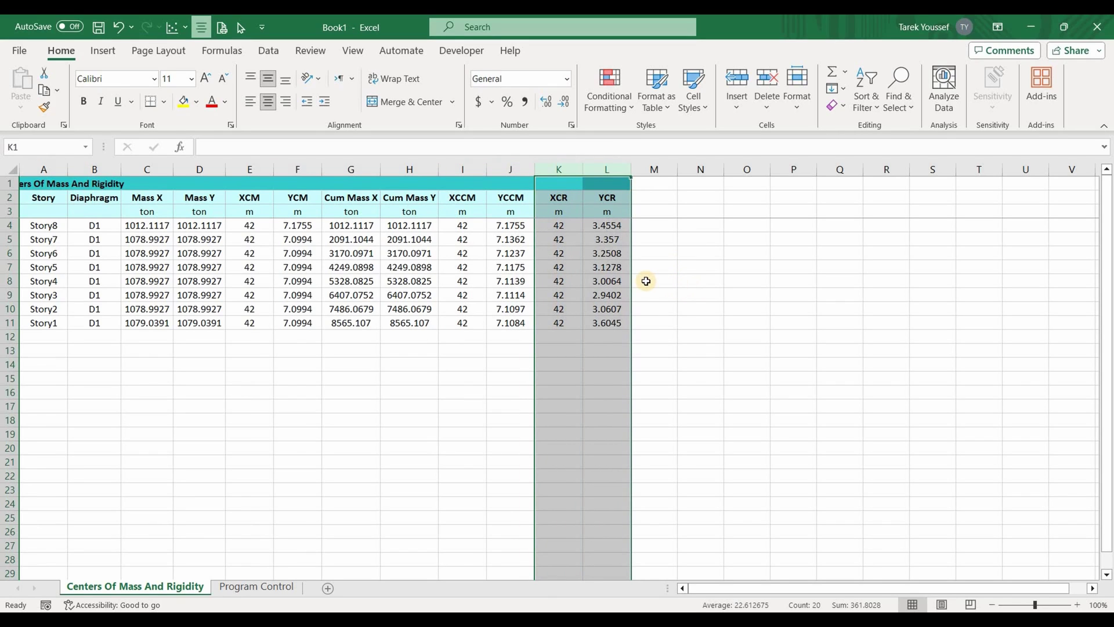
pyautogui.click(502, 281)
pyautogui.moveTo(463, 168); pyautogui.dragTo(510, 169)
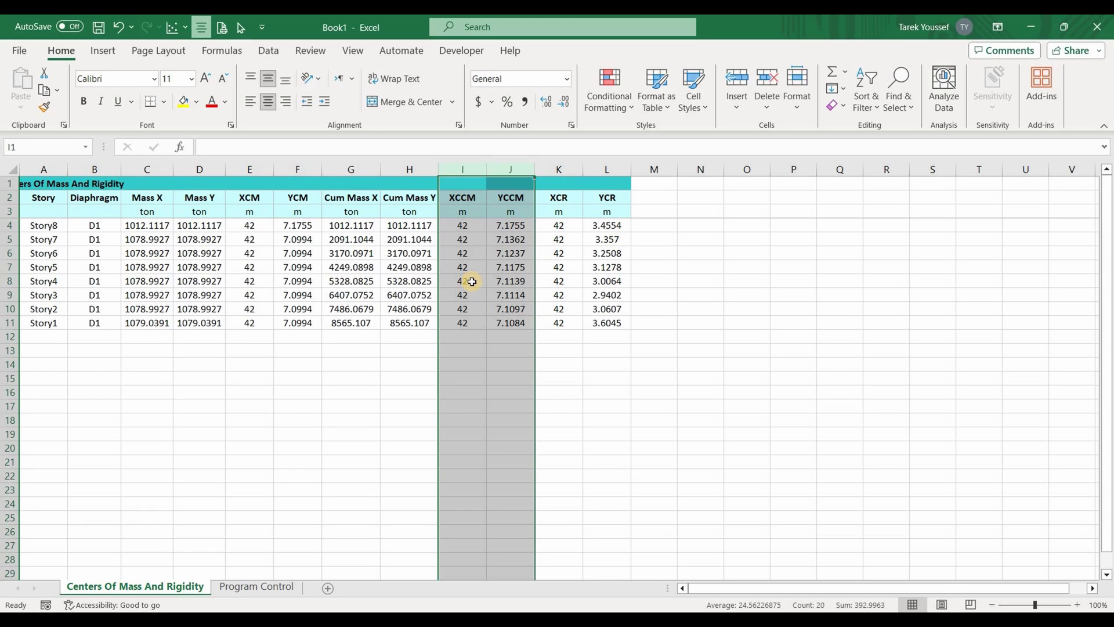
pyautogui.click(257, 257)
pyautogui.moveTo(249, 168); pyautogui.dragTo(297, 169)
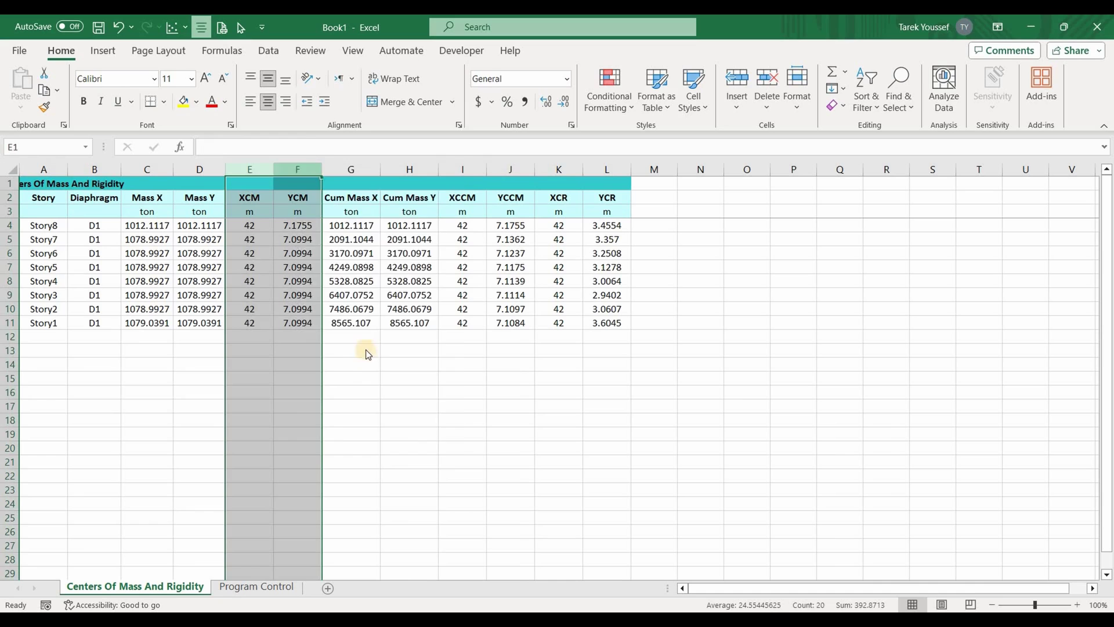
# - Delete the XCM and YCM columns from the exported sheet and copy the remaining Story8 to Story1 data rows
pyautogui.rightClick(299, 174)
pyautogui.press('d')
pyautogui.moveTo(46, 225); pyautogui.dragTo(524, 326)
pyautogui.hotkey('ctrl', 'c')
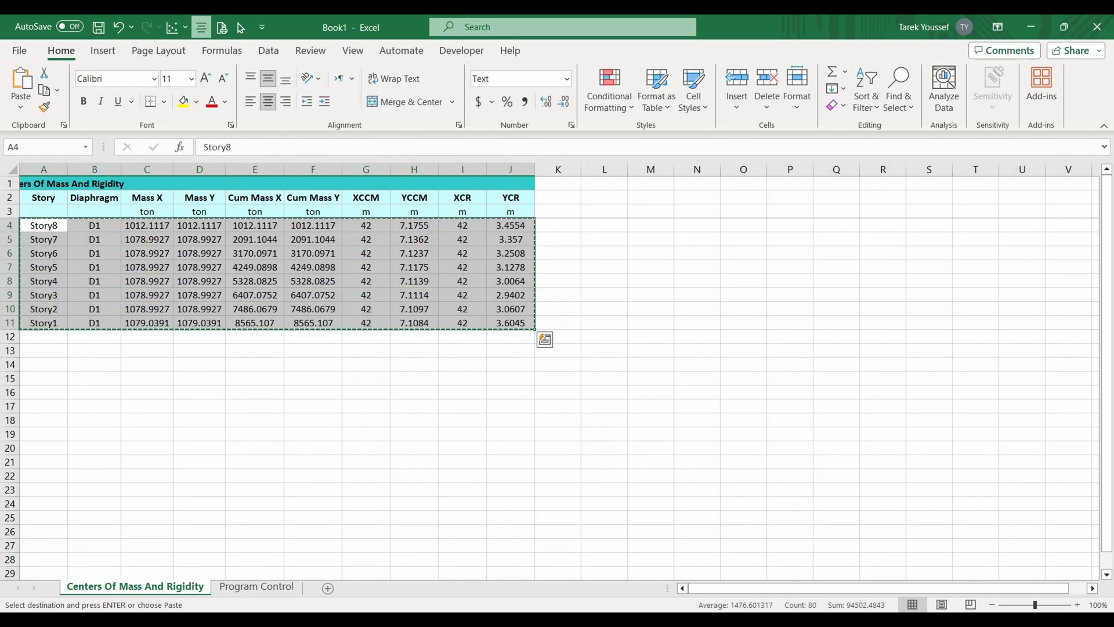
# - In the seismic workbook's Inherent Torsion sheet, paste the copied data into blank cells, then paste it as values into the Centers Of Mass And Rigidity table
pyautogui.click(574, 567)
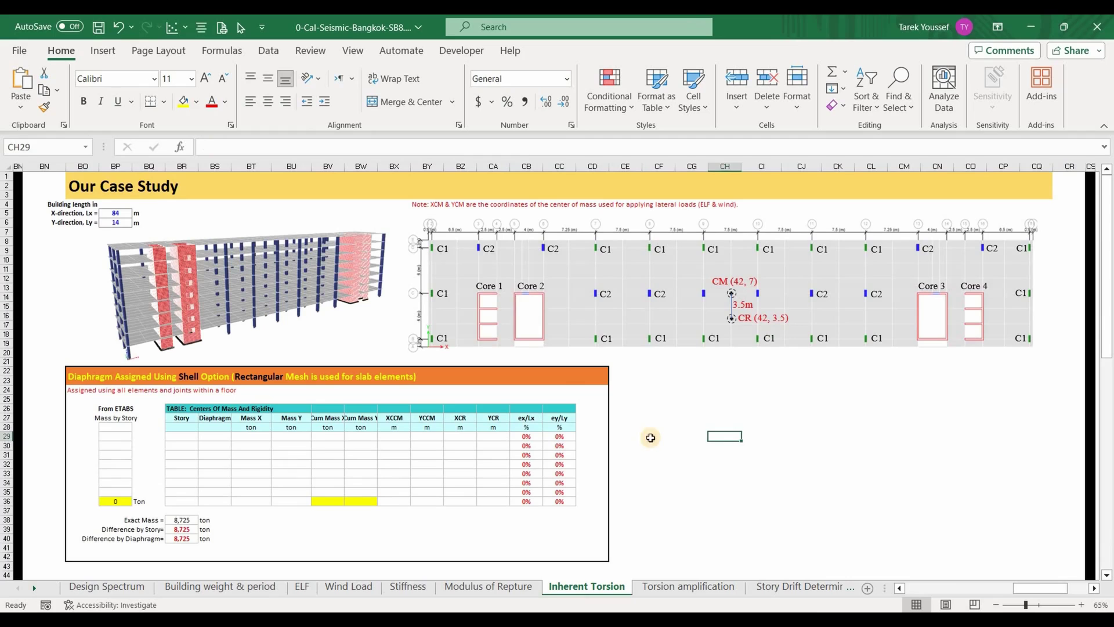
pyautogui.click(649, 437)
pyautogui.hotkey('ctrl', 'v')
pyautogui.hotkey('ctrl', 'c')
pyautogui.click(189, 439)
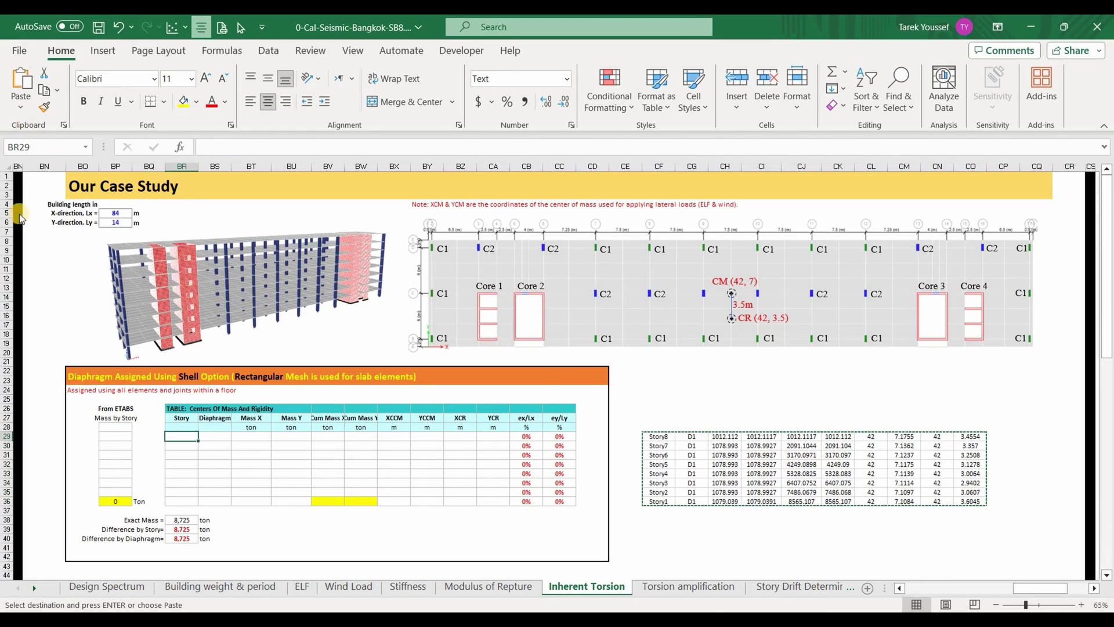
pyautogui.hotkey('alt', 'h')
pyautogui.press('v')
pyautogui.press('v')
# - Clear the temporary copy of the story data from the blank area beside the table
pyautogui.click(761, 417)
pyautogui.moveTo(959, 418); pyautogui.dragTo(643, 529)
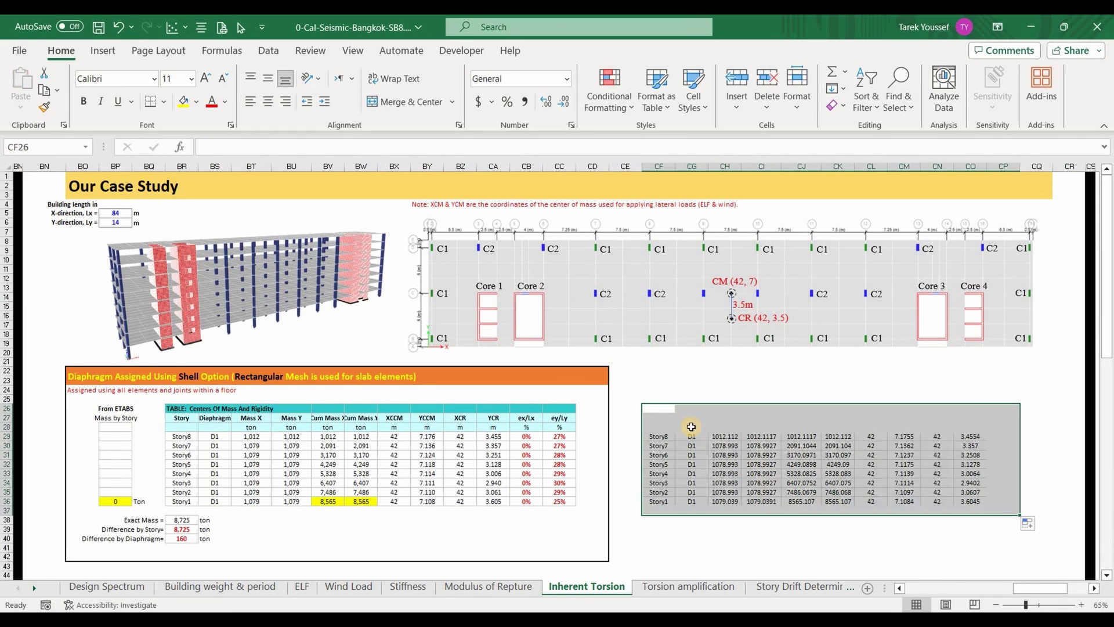
pyautogui.press('Delete')
# - Select the Mass by Story cells as destination, switch to ETABS, and display only the Mass Summary by Story table
pyautogui.moveTo(115, 426); pyautogui.dragTo(115, 449)
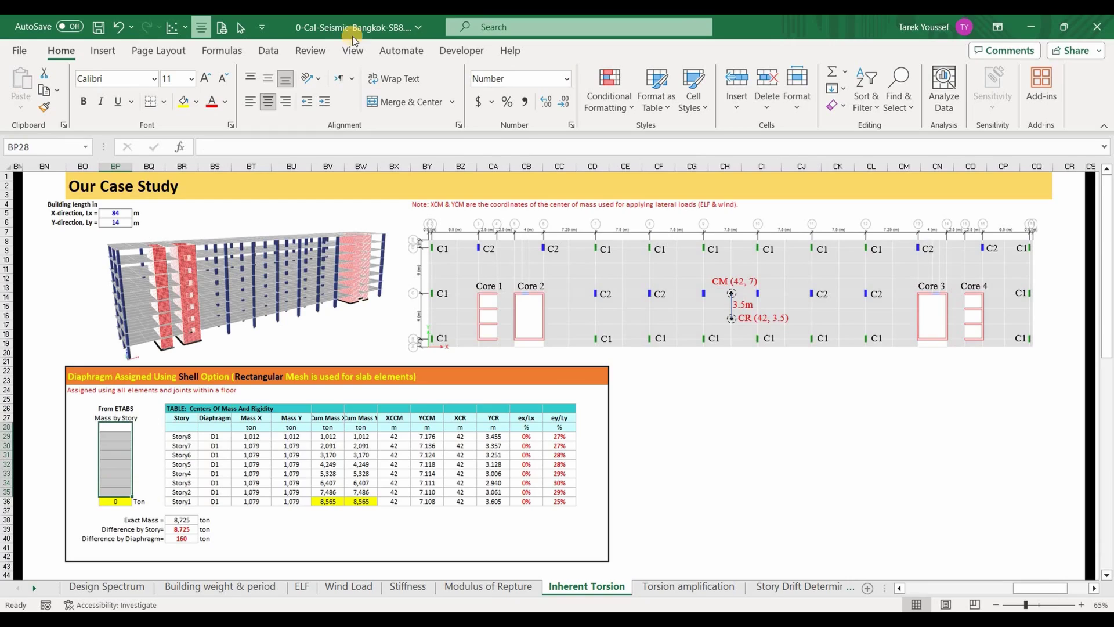
pyautogui.hotkey('alt', 'Tab')
pyautogui.hotkey('alt', 'y')
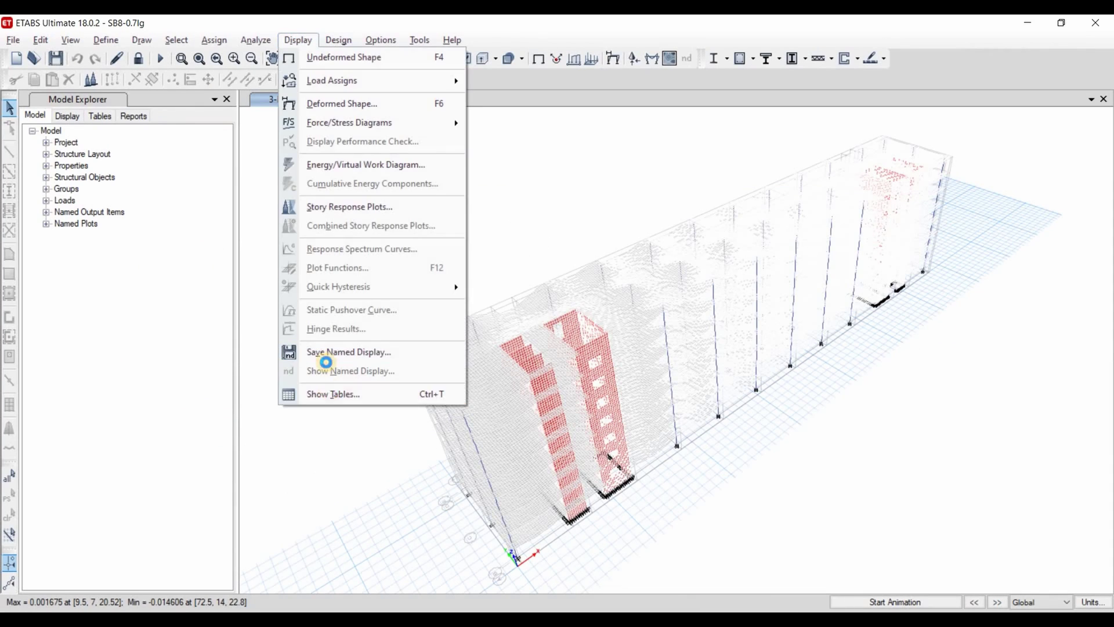
pyautogui.click(331, 393)
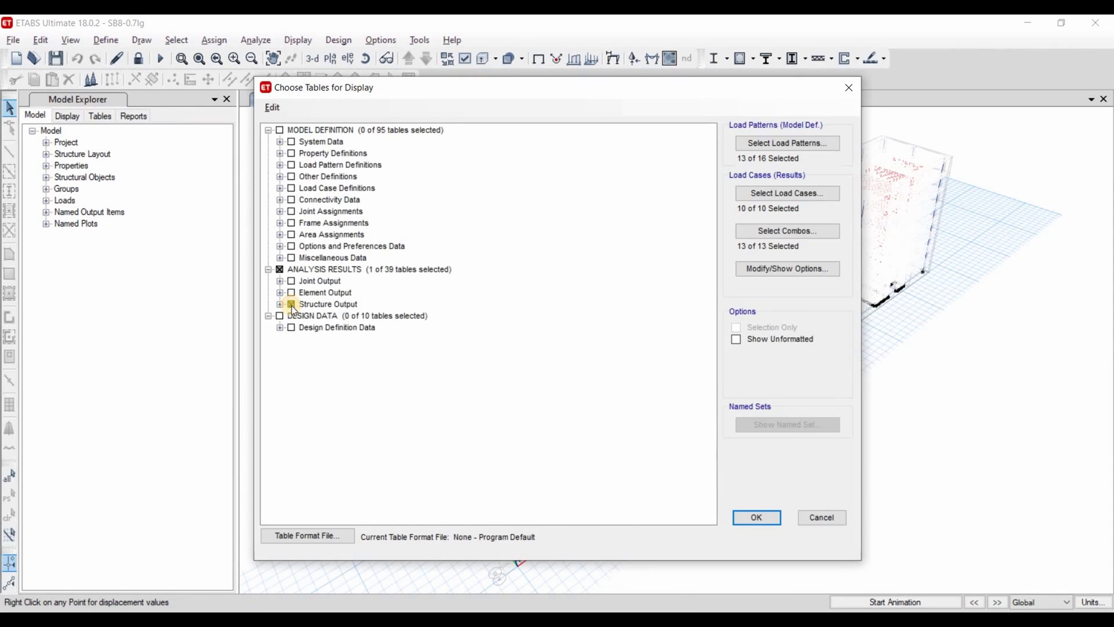
pyautogui.doubleClick(291, 304)
pyautogui.click(281, 177)
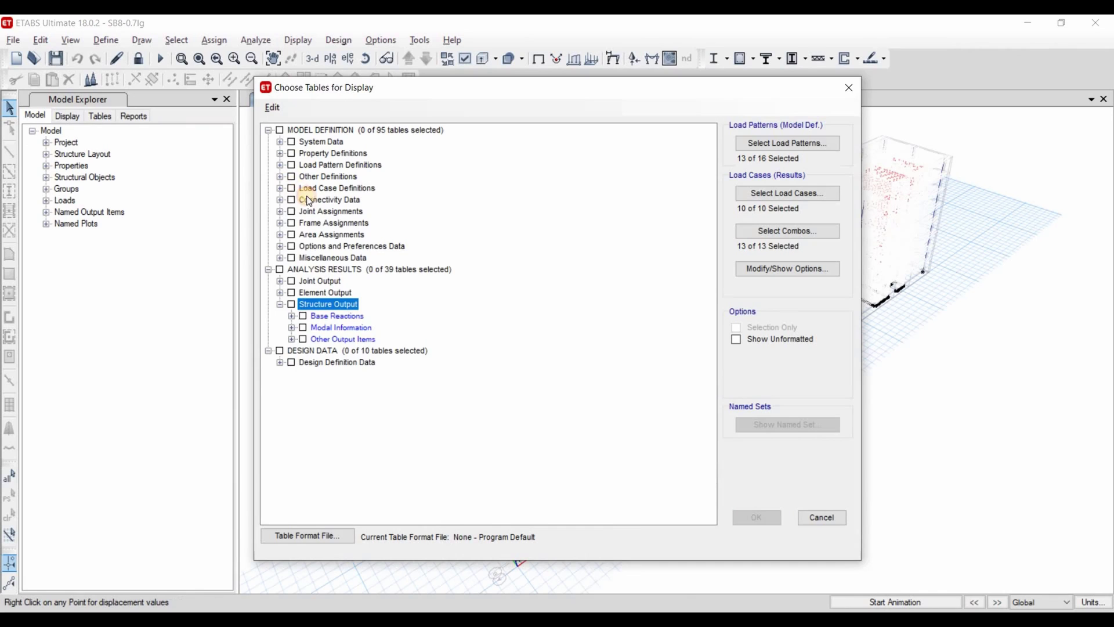
pyautogui.click(292, 200)
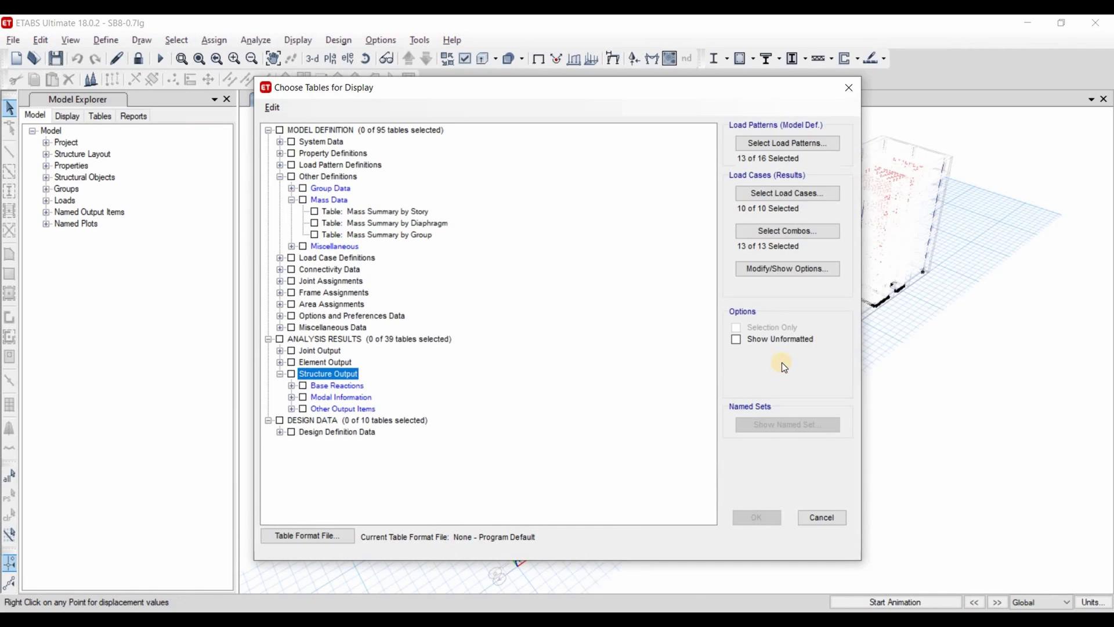
pyautogui.click(314, 211)
pyautogui.press('Return')
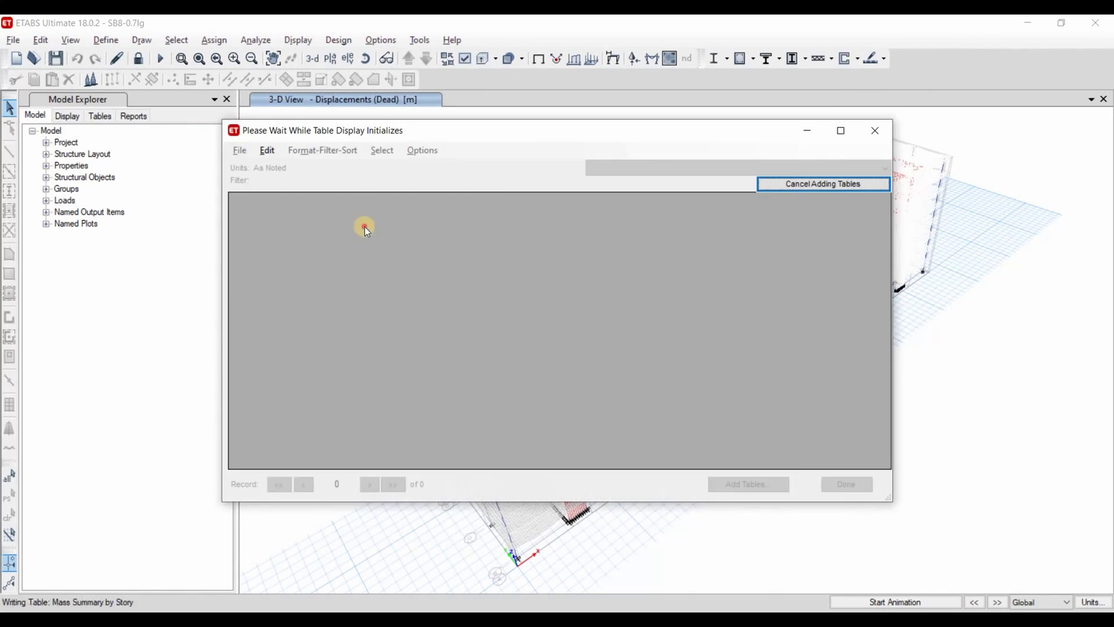
# - Copy the Story8 to Story1 UX masses into the Excel Mass by Story column and clear the temporary values from the blank area
pyautogui.moveTo(351, 226); pyautogui.dragTo(351, 322)
pyautogui.hotkey('shift', 'Down')
pyautogui.hotkey('ctrl', 'c')
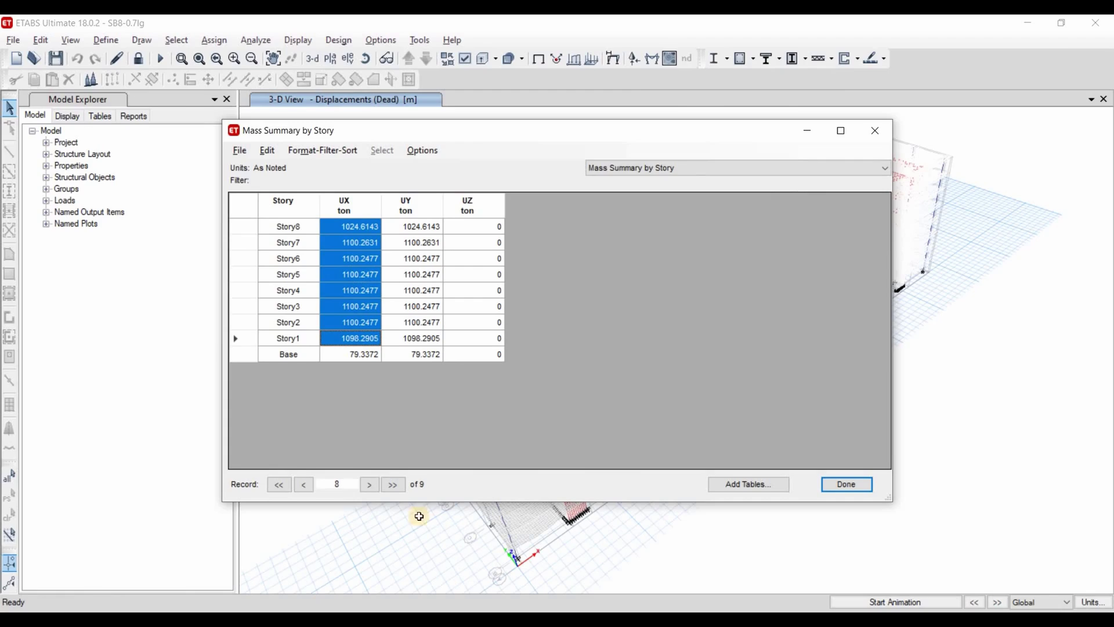
pyautogui.hotkey('alt', 'Tab')
pyautogui.hotkey('ctrl', 'v')
pyautogui.moveTo(691, 417); pyautogui.dragTo(690, 483)
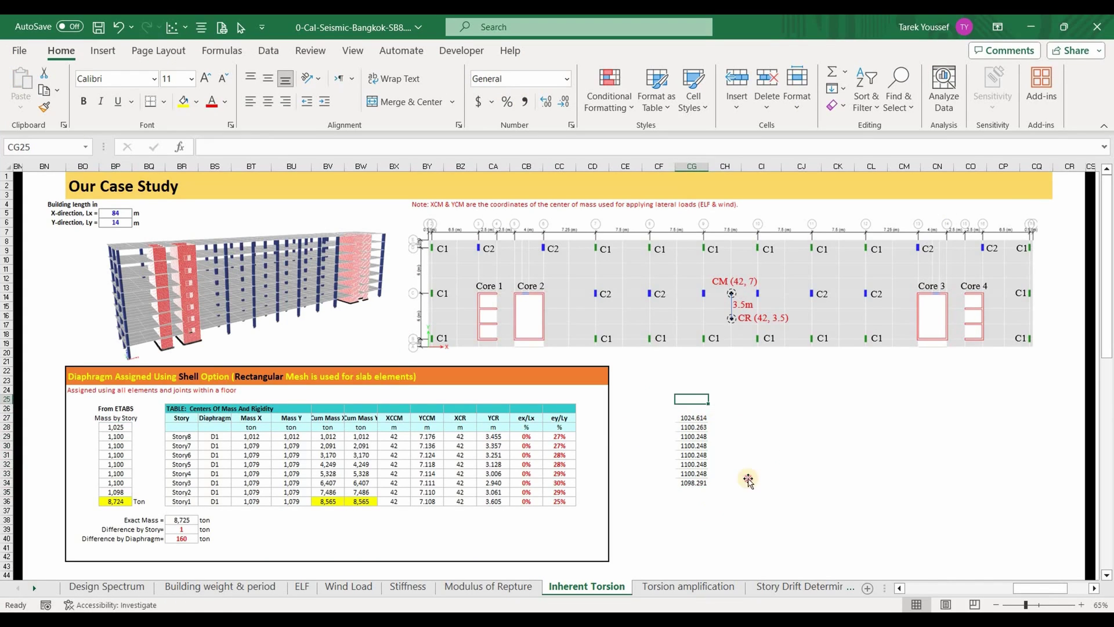
pyautogui.press('Delete')
# - Examine the Story8 ex/Lx formula, tracing its XCCM, XCR and building length references, and review the ratios for all stories
pyautogui.click(526, 435)
pyautogui.keyDown('ctrl'); pyautogui.scroll(2, 984, 564); pyautogui.keyUp('ctrl')
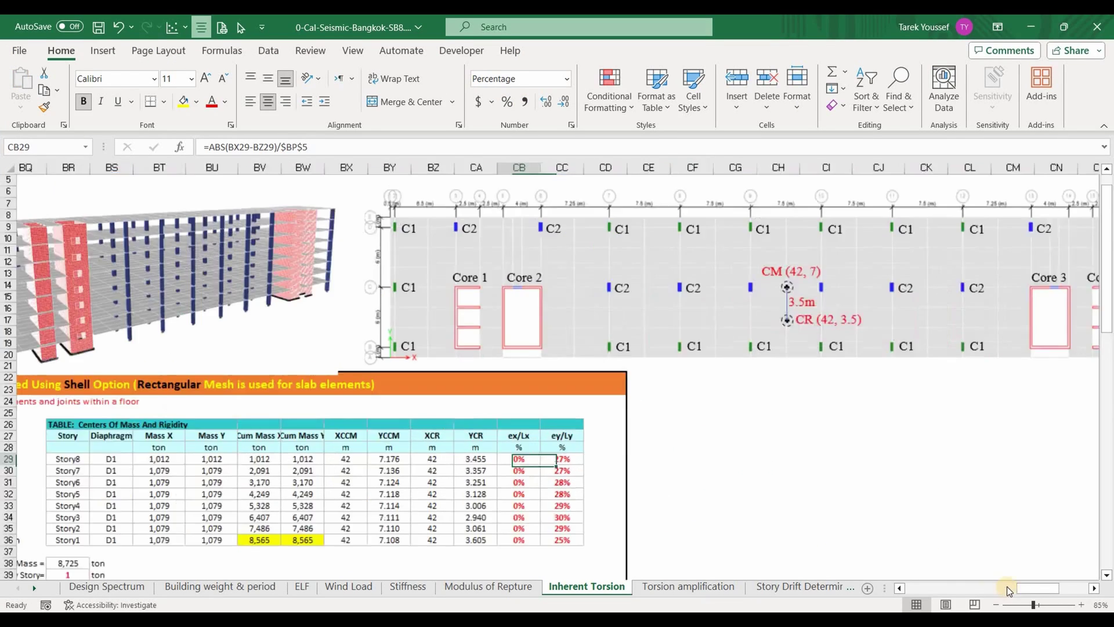
pyautogui.click(902, 587)
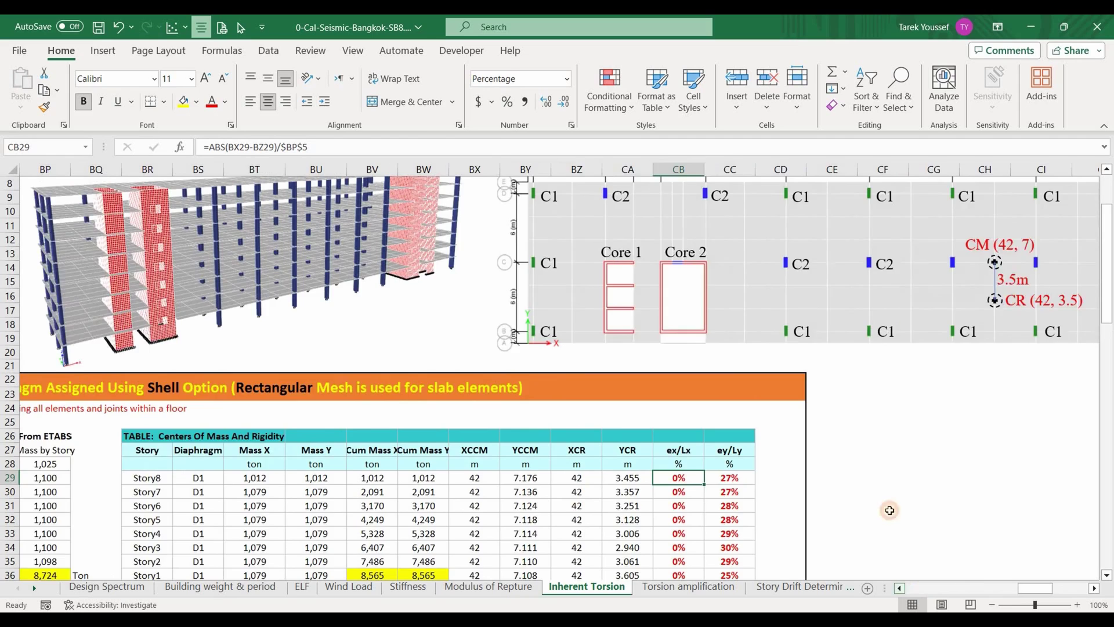
pyautogui.scroll(-1, 856, 424)
pyautogui.scroll(-1, 856, 424)
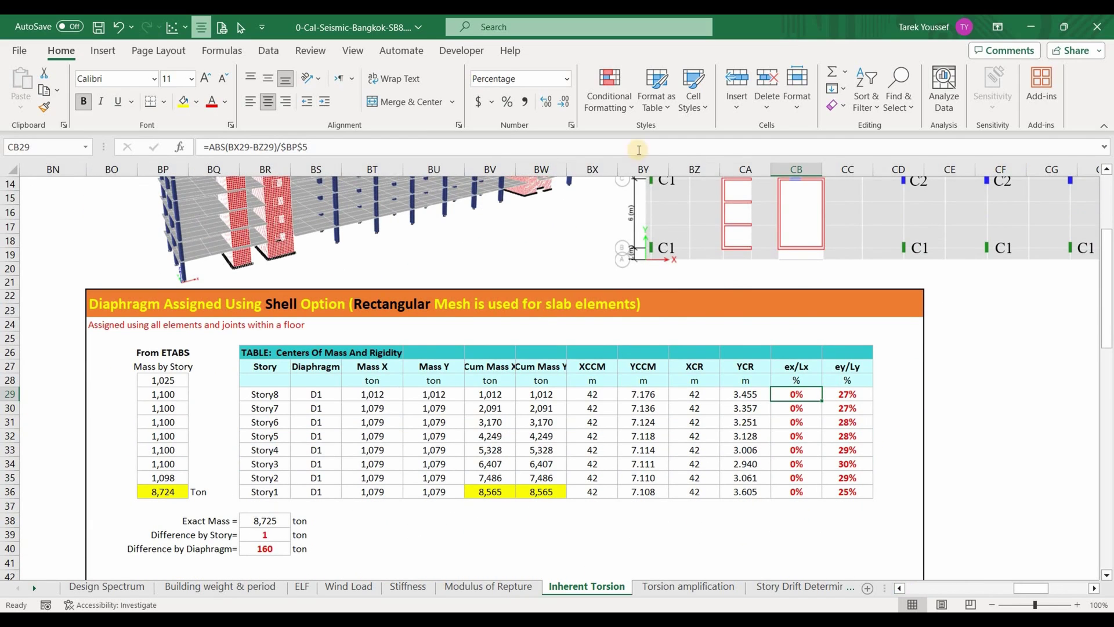
pyautogui.press('F2')
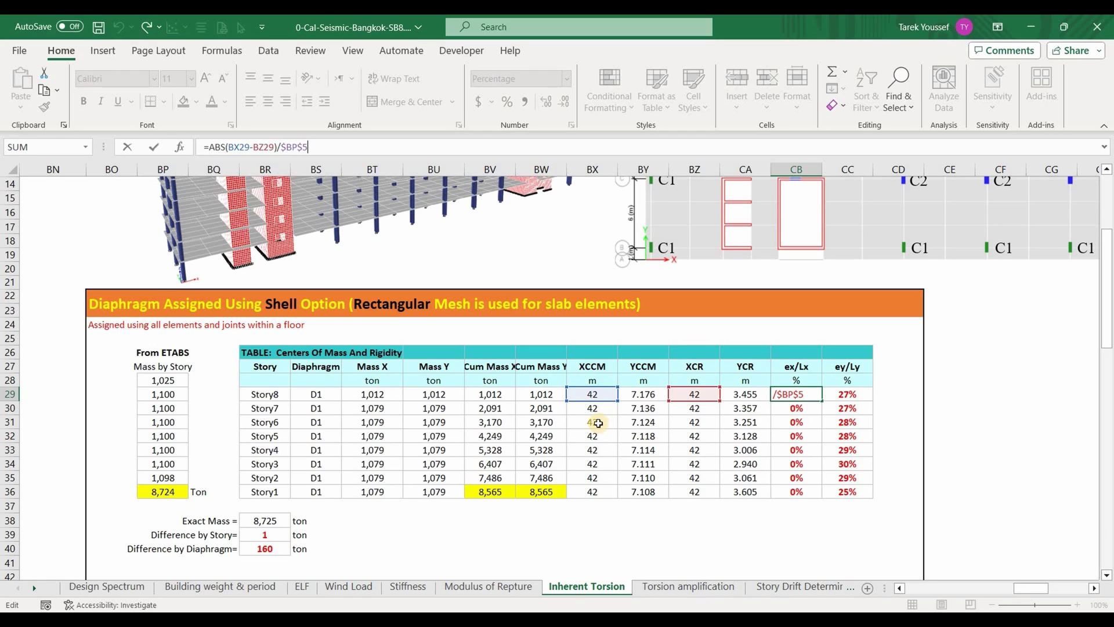
pyautogui.scroll(5, 487, 329)
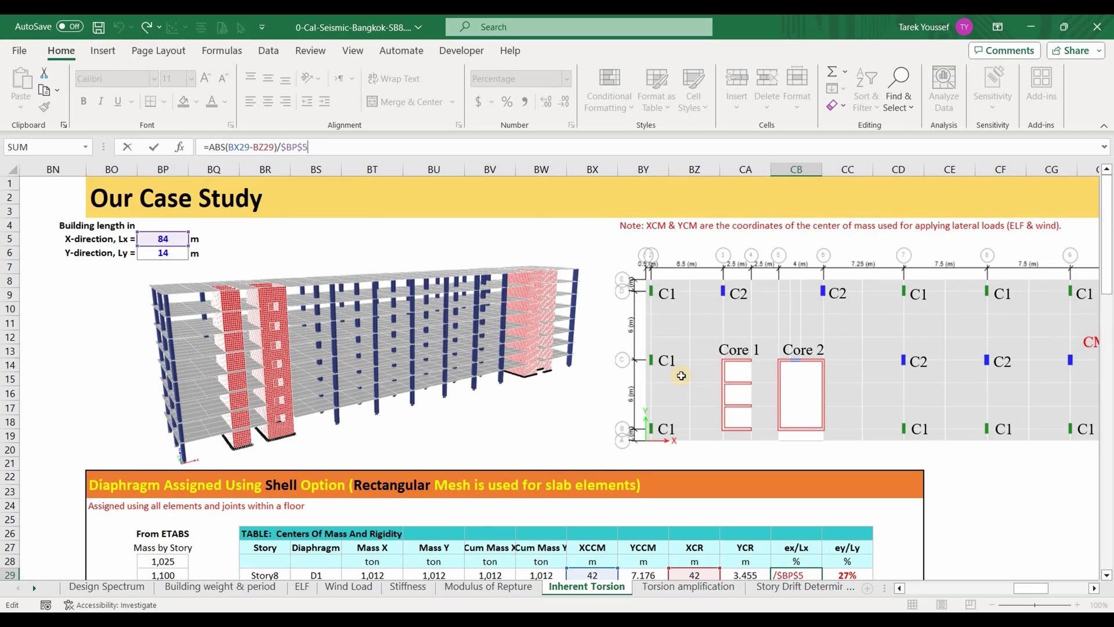
pyautogui.scroll(-3, 679, 376)
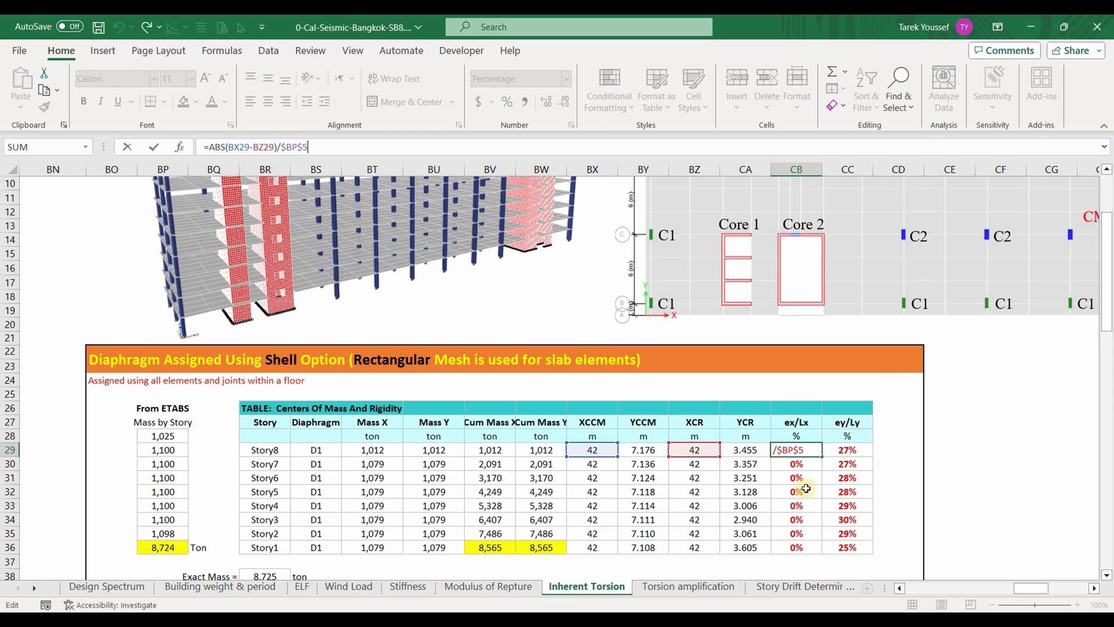
pyautogui.press('Escape')
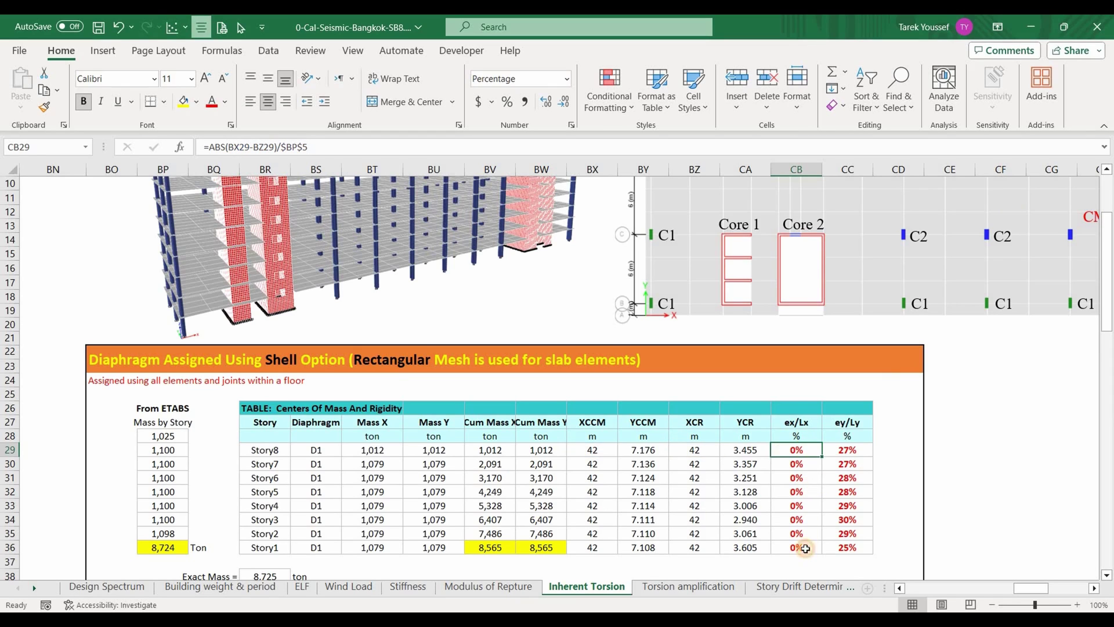
pyautogui.keyDown('shift'); pyautogui.click(805, 548); pyautogui.keyUp('shift')
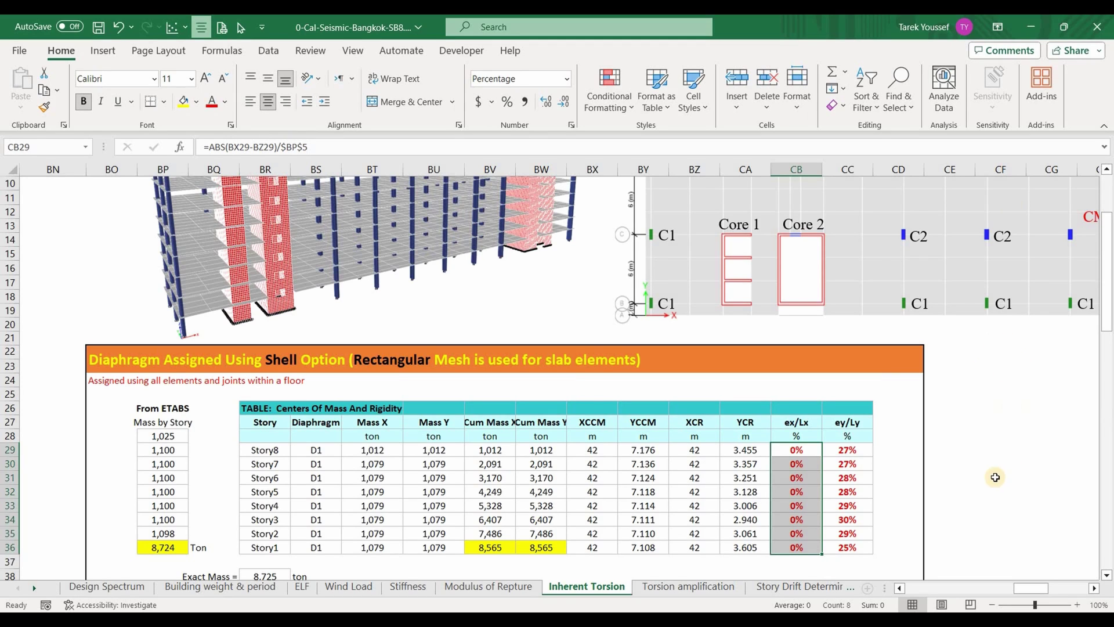
# - Check the Story8 ey/Ly formula's YCCM, YCR and Ly references and fill it down to Story1
pyautogui.press('Right')
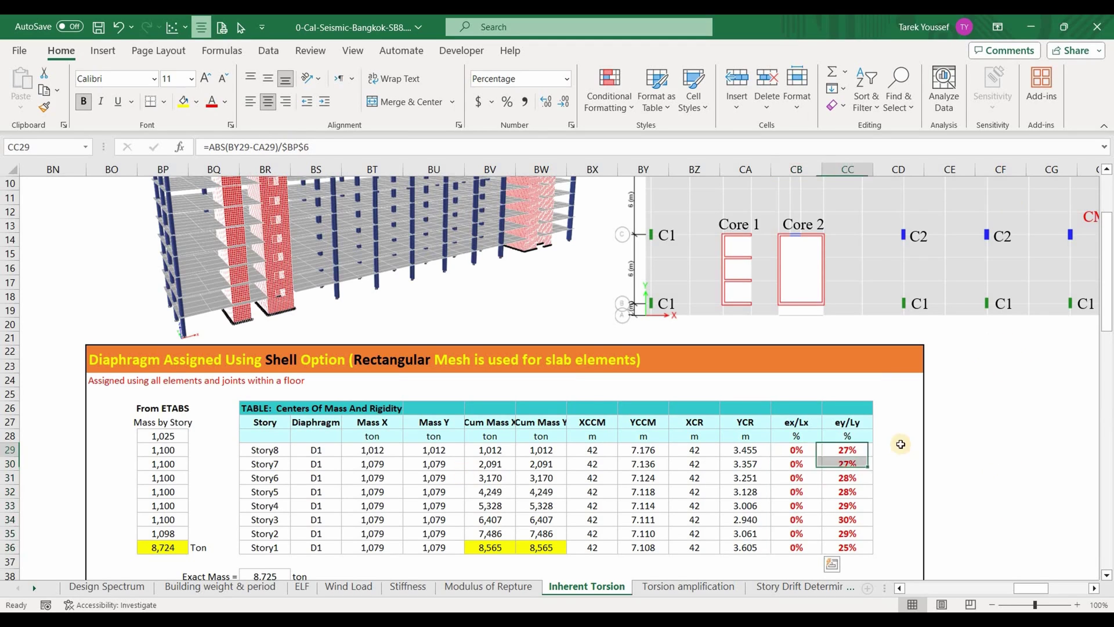
pyautogui.press('F2')
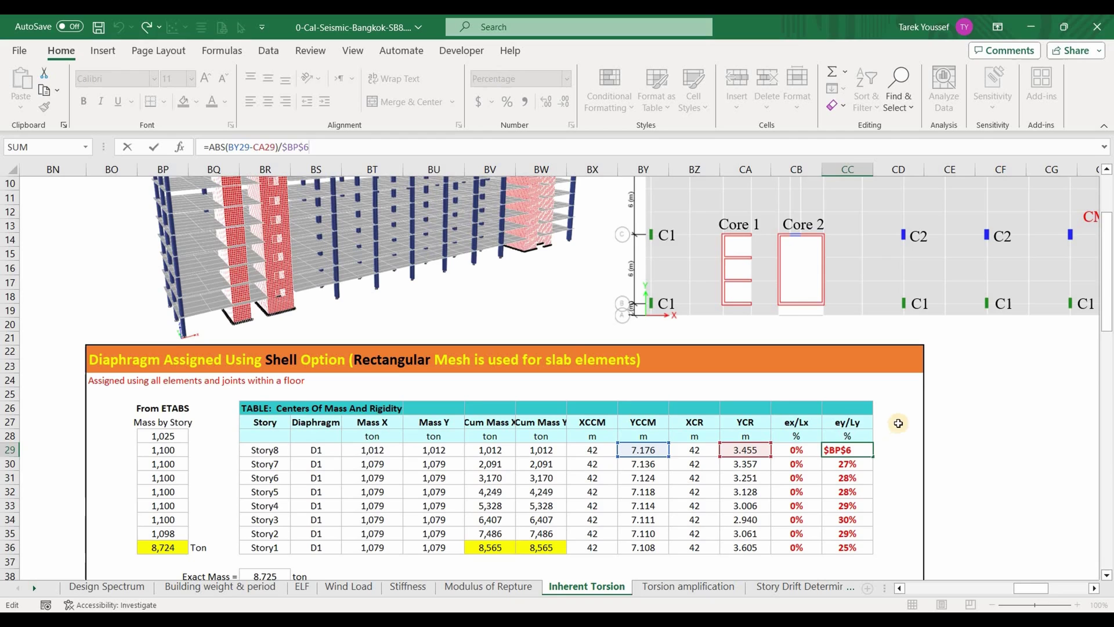
pyautogui.scroll(1, 734, 378)
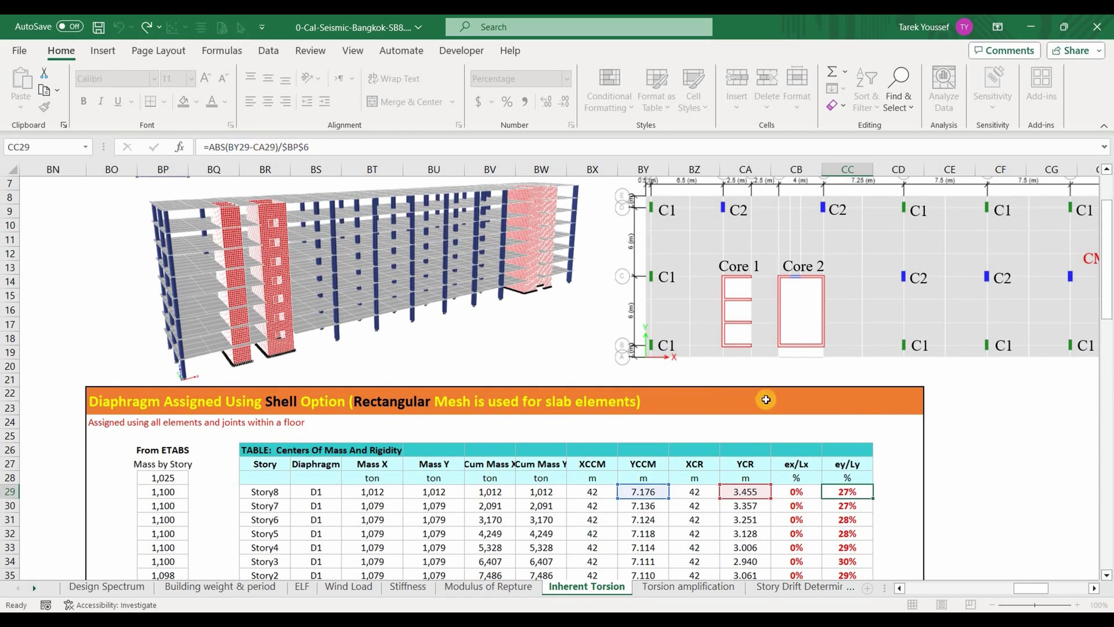
pyautogui.hotkey('ctrl', 'Return')
pyautogui.scroll(-2, 801, 418)
pyautogui.doubleClick(872, 415)
pyautogui.scroll(-1, 879, 459)
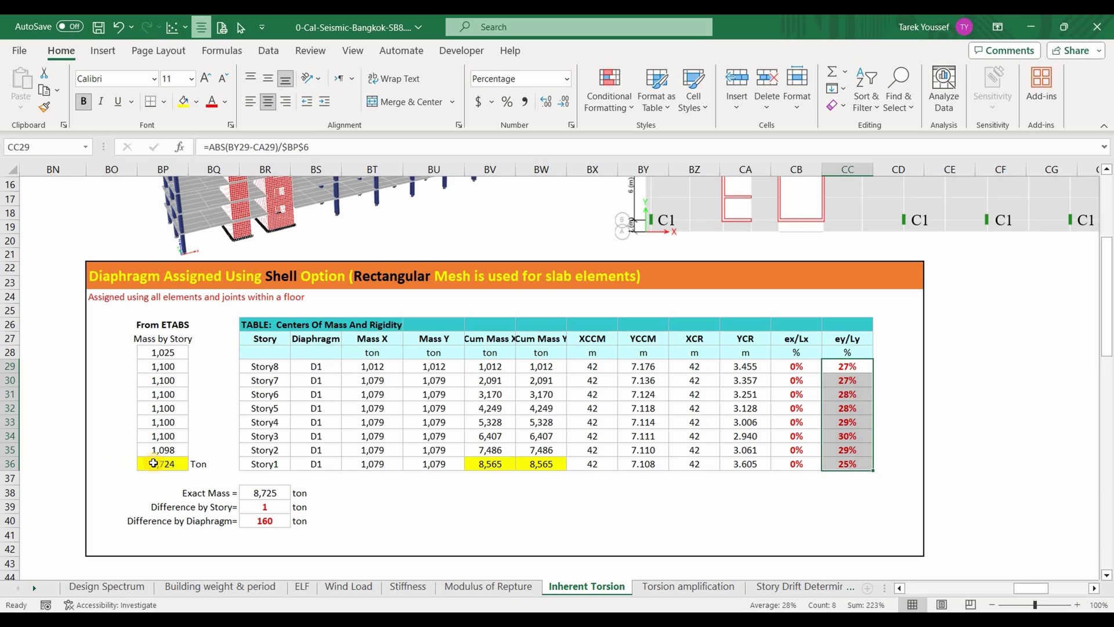
# - Compare the total mass by story with the cumulative diaphragm mass at Story1 and the exact mass below the table
pyautogui.click(161, 462)
pyautogui.press('Right')
pyautogui.press('Right')
pyautogui.press('Right')
pyautogui.press('Right')
pyautogui.press('Right')
pyautogui.press('Right')
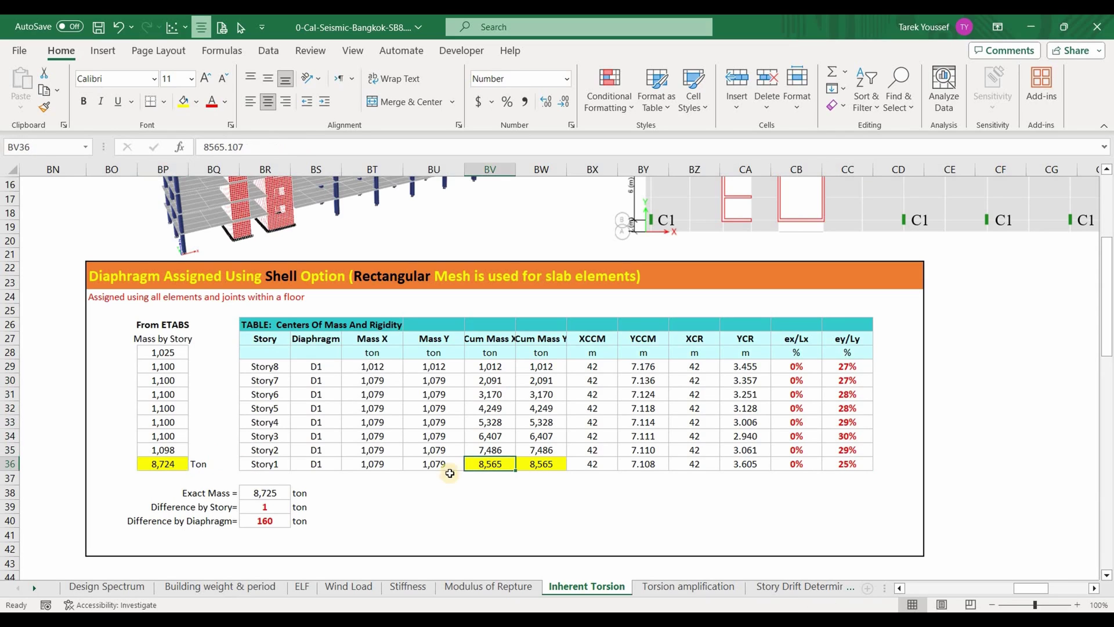
pyautogui.click(281, 489)
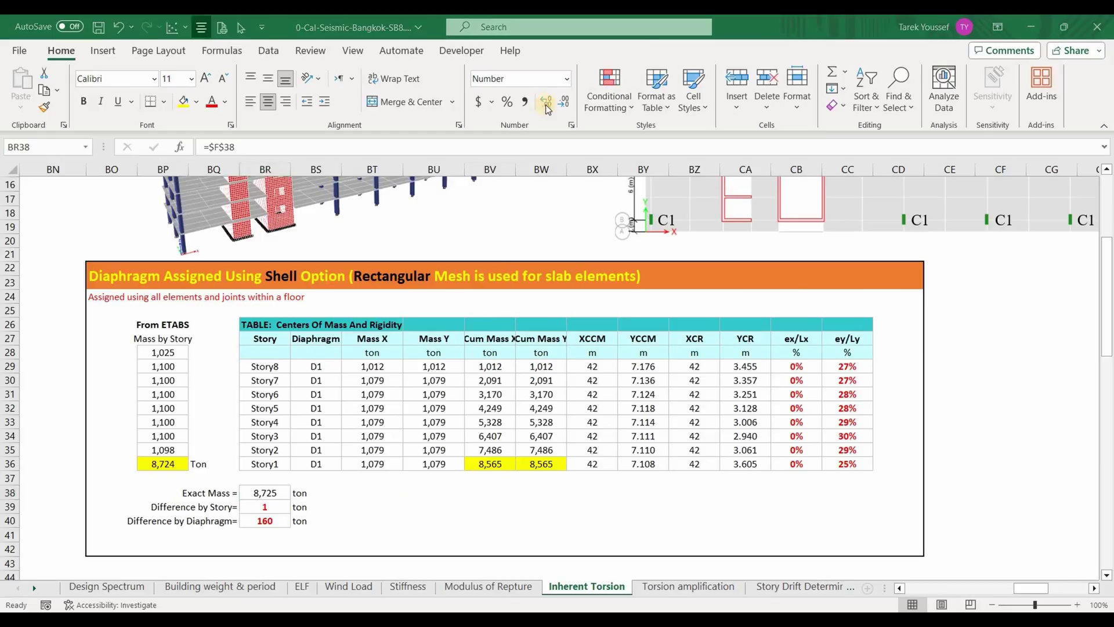
# - Switch to the browser and find the tutorial on manual seismic weight calculation among the YouTube channel's videos, then return to the workbook
pyautogui.hotkey('alt', 'Tab')
pyautogui.hotkey('ctrl', 'shift', 'Tab')
pyautogui.scroll(-8, 211, 384)
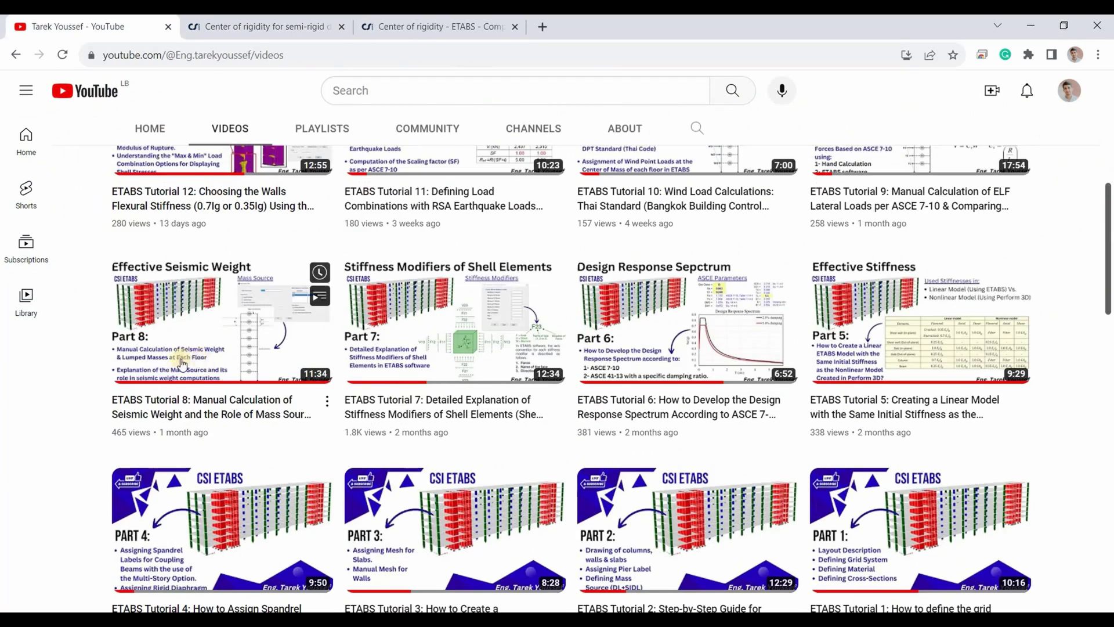
pyautogui.scroll(8, 212, 384)
pyautogui.hotkey('alt', 'Tab')
# - Inspect the Difference by Story formula and the Difference by Diaphragm formula against the exact mass
pyautogui.click(271, 468)
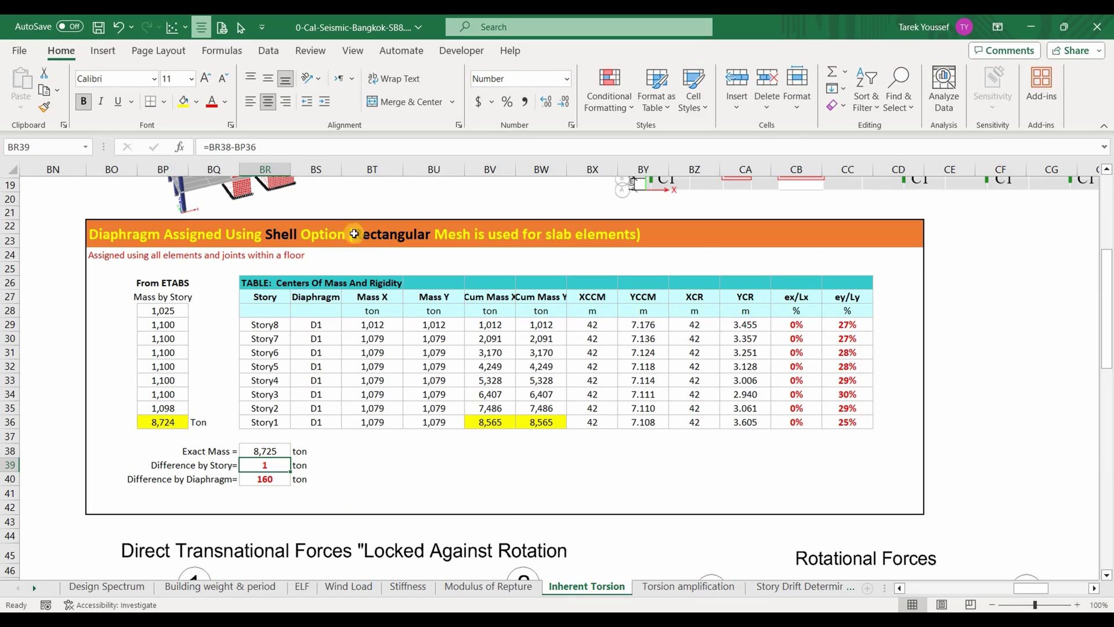
pyautogui.press('F2')
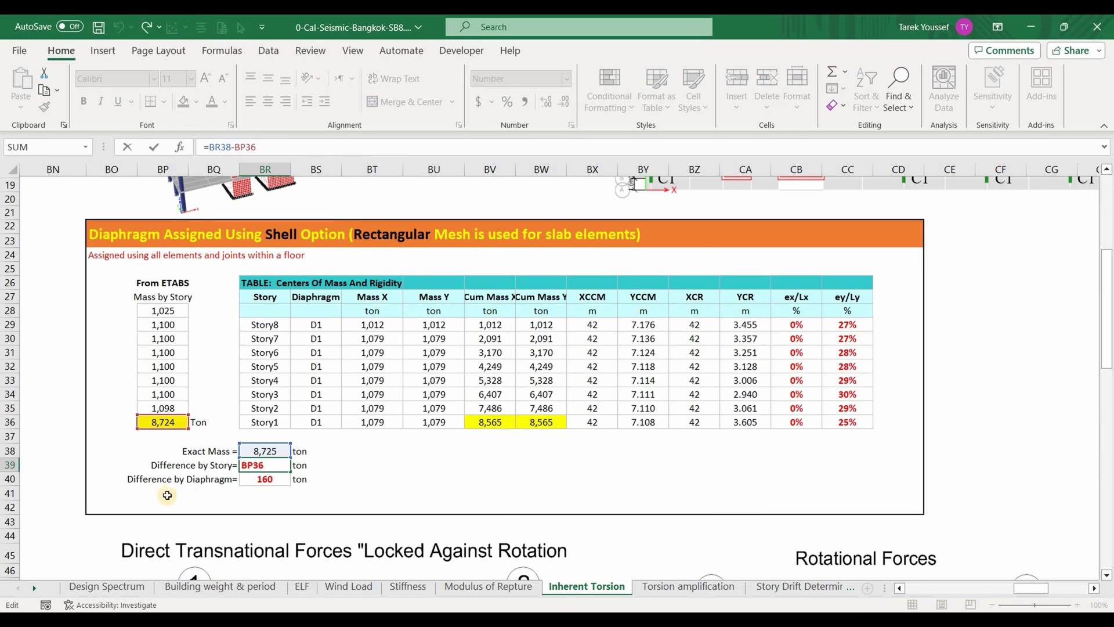
pyautogui.press('Escape')
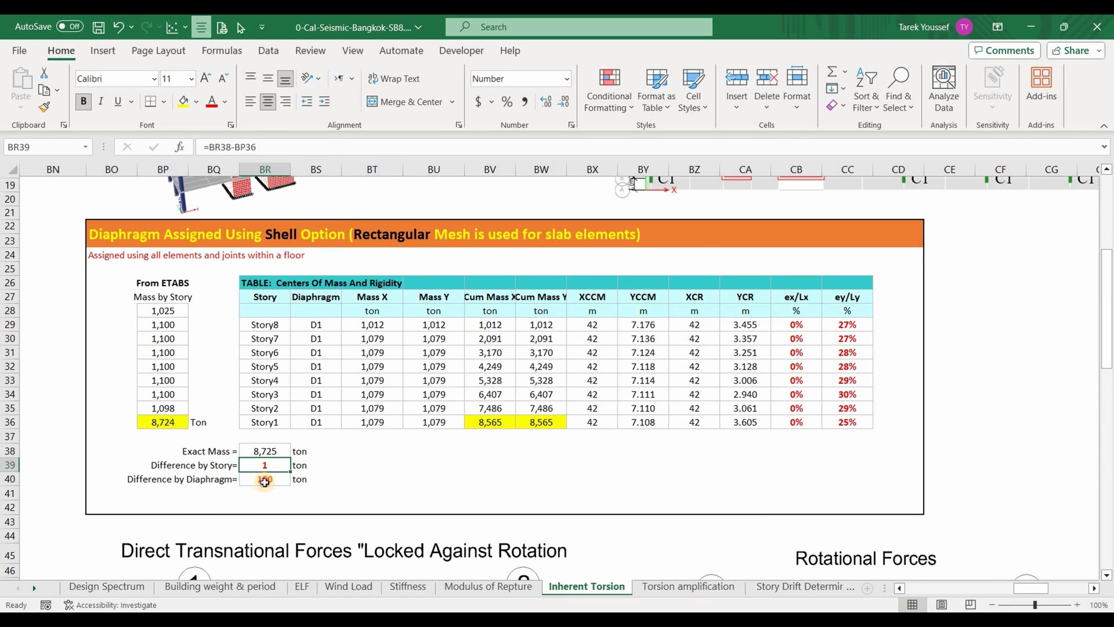
pyautogui.press('Down')
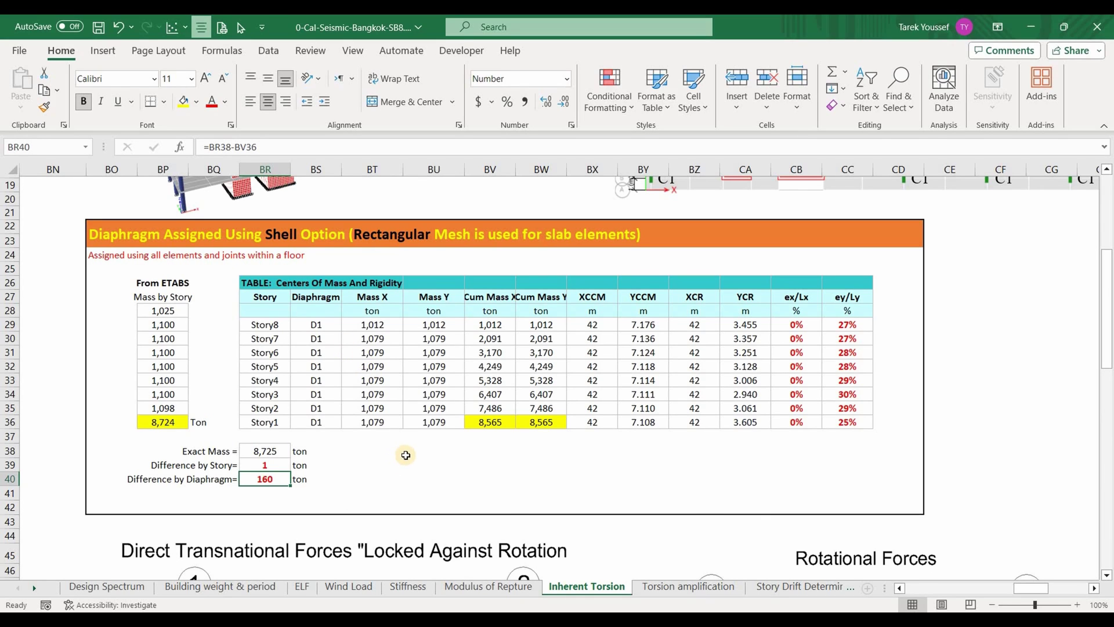
# - Examine the Ex1 comparison of diaphragm assignment Cases 1 to 4, covering Shell and Joint options with and without rectangular floor mesh
pyautogui.scroll(-1, 430, 413)
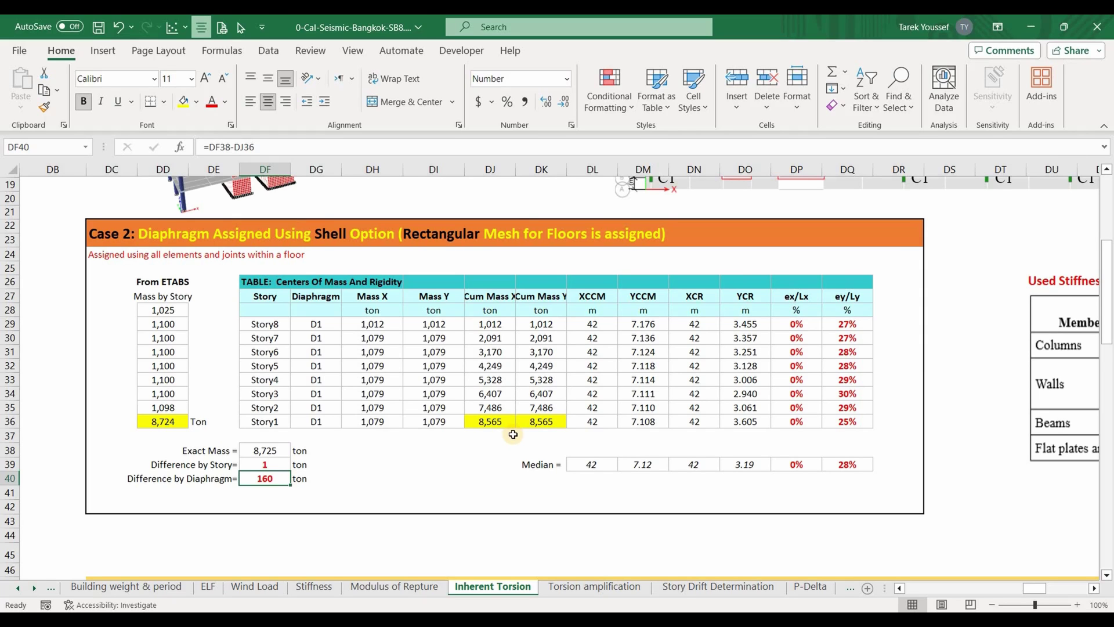
pyautogui.keyDown('ctrl'); pyautogui.scroll(-3, 512, 436); pyautogui.keyUp('ctrl')
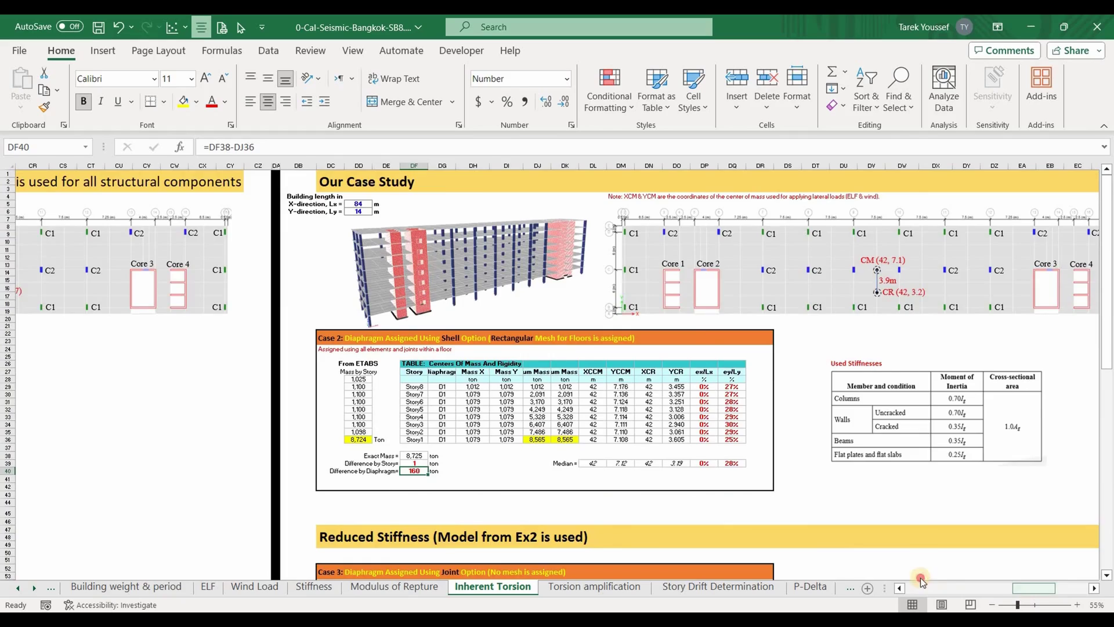
pyautogui.moveTo(1032, 590); pyautogui.dragTo(511, 493)
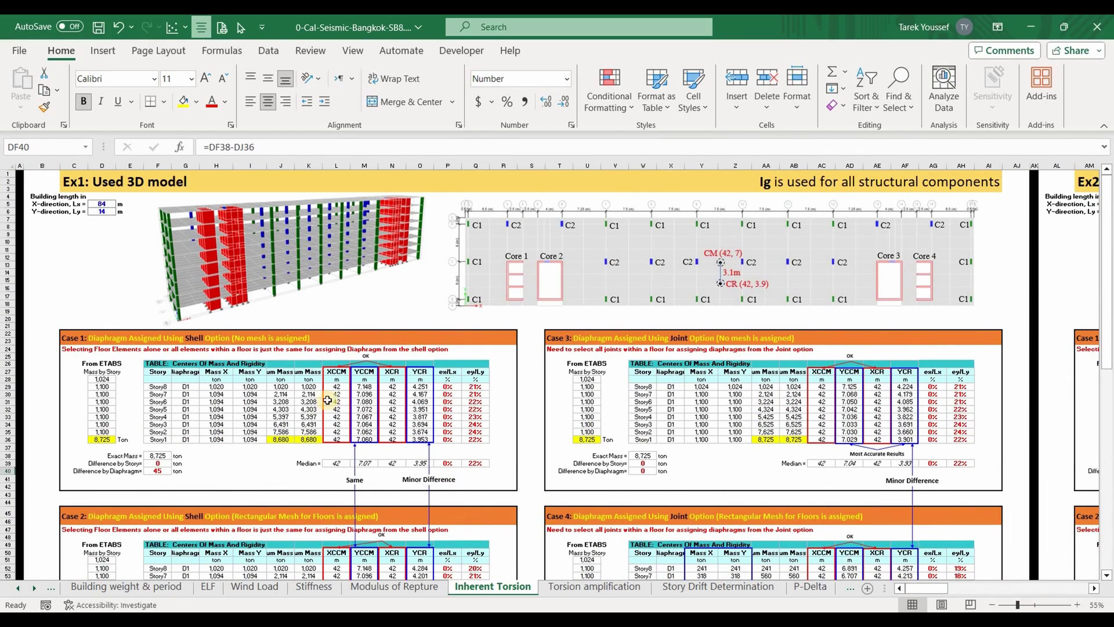
pyautogui.scroll(-3, 407, 383)
pyautogui.scroll(-3, 406, 381)
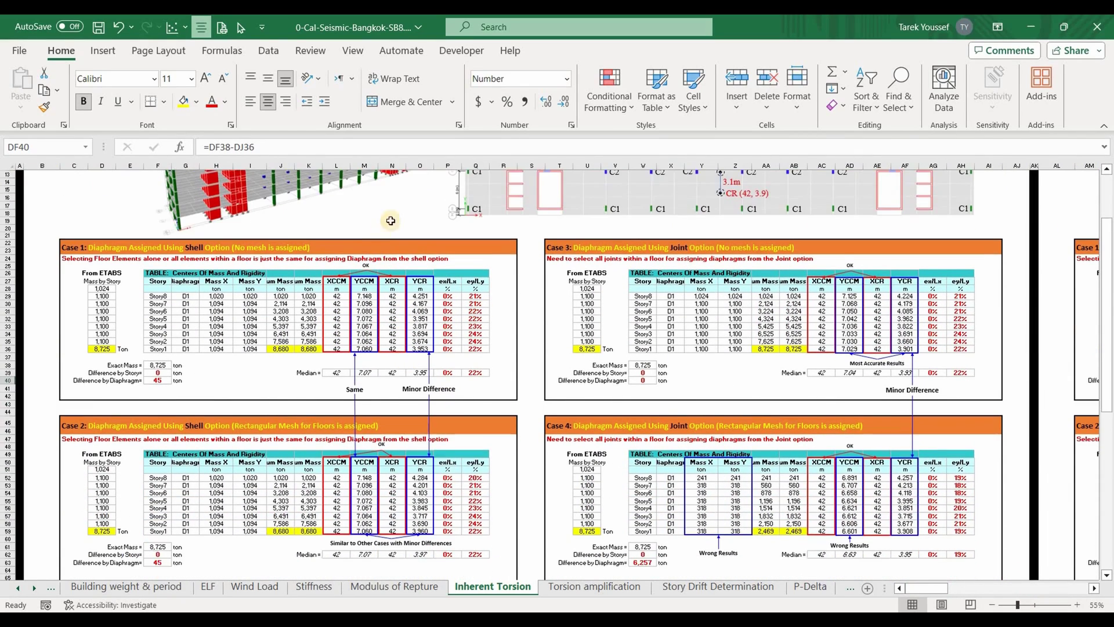
# - Highlight the Ex1 block of four cases, then go through the Case 1, 2, 3 and 4 headings one by one
pyautogui.moveTo(66, 200); pyautogui.dragTo(574, 525)
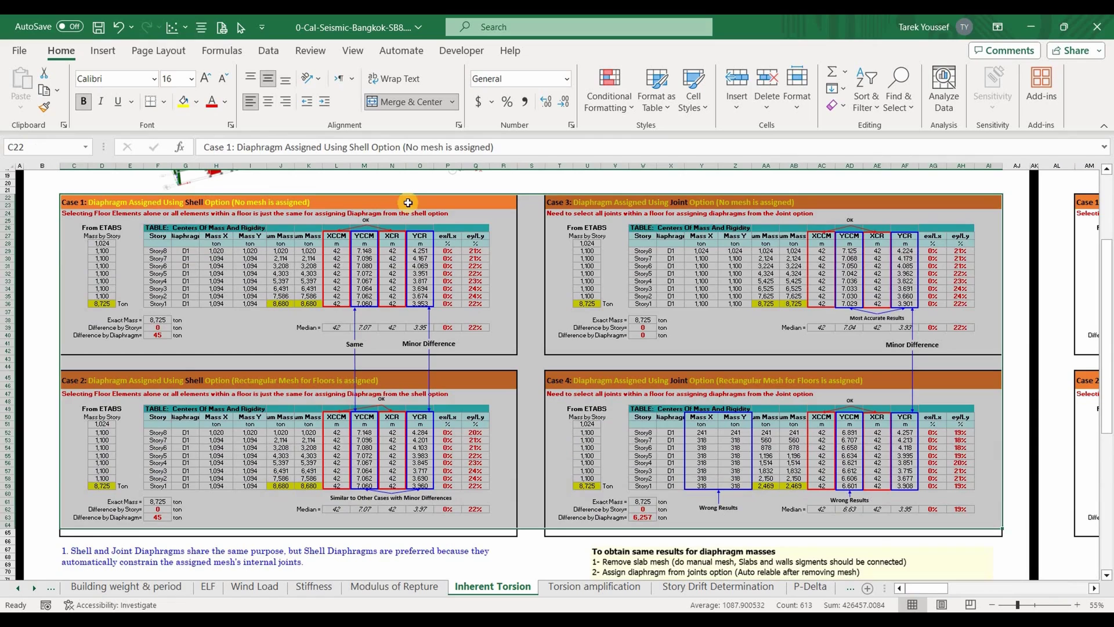
pyautogui.click(407, 202)
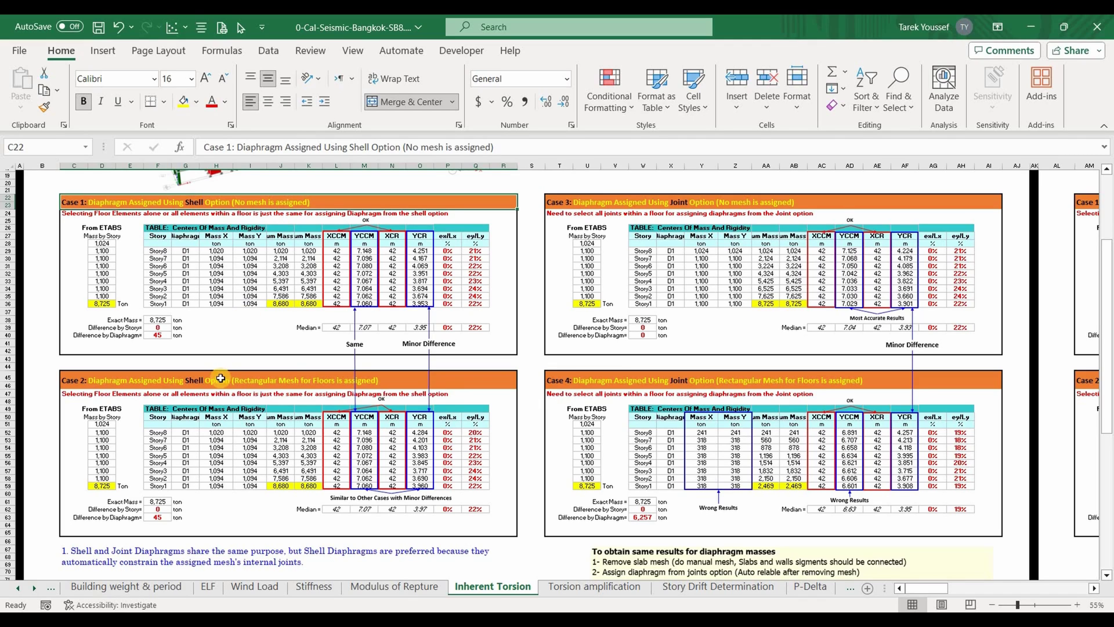
pyautogui.click(285, 378)
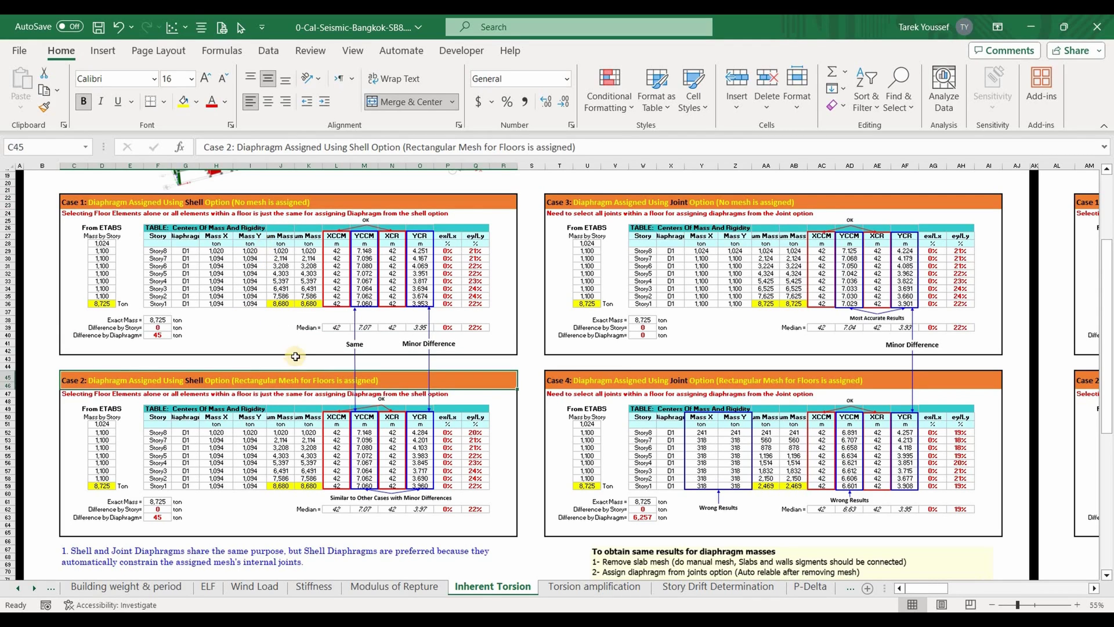
pyautogui.scroll(-2, 303, 347)
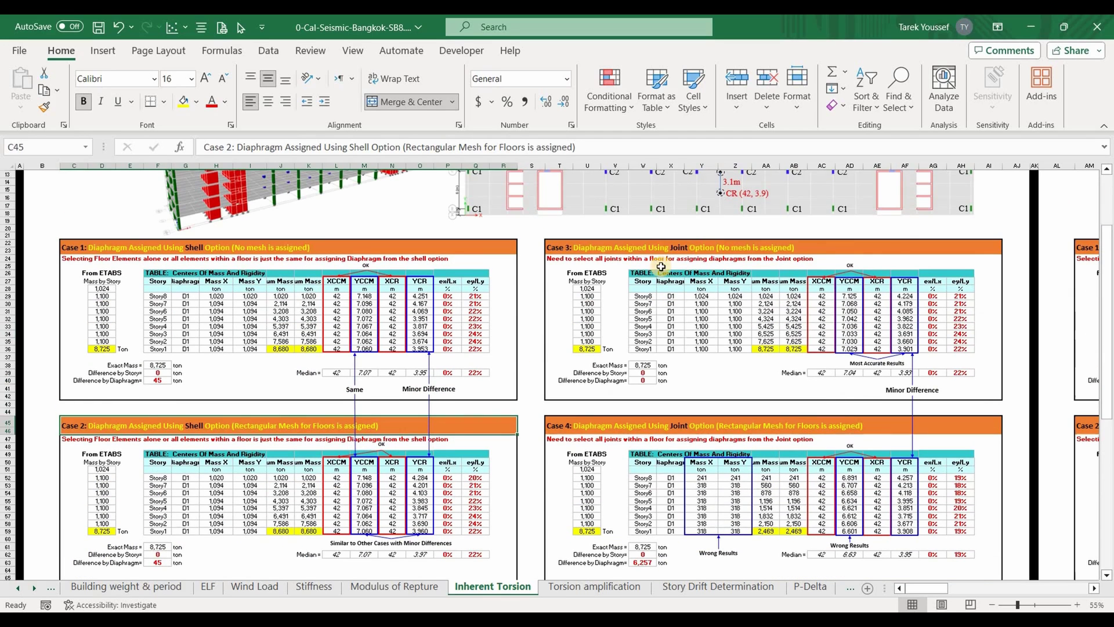
pyautogui.scroll(4, 667, 330)
pyautogui.click(653, 248)
pyautogui.scroll(3, 651, 306)
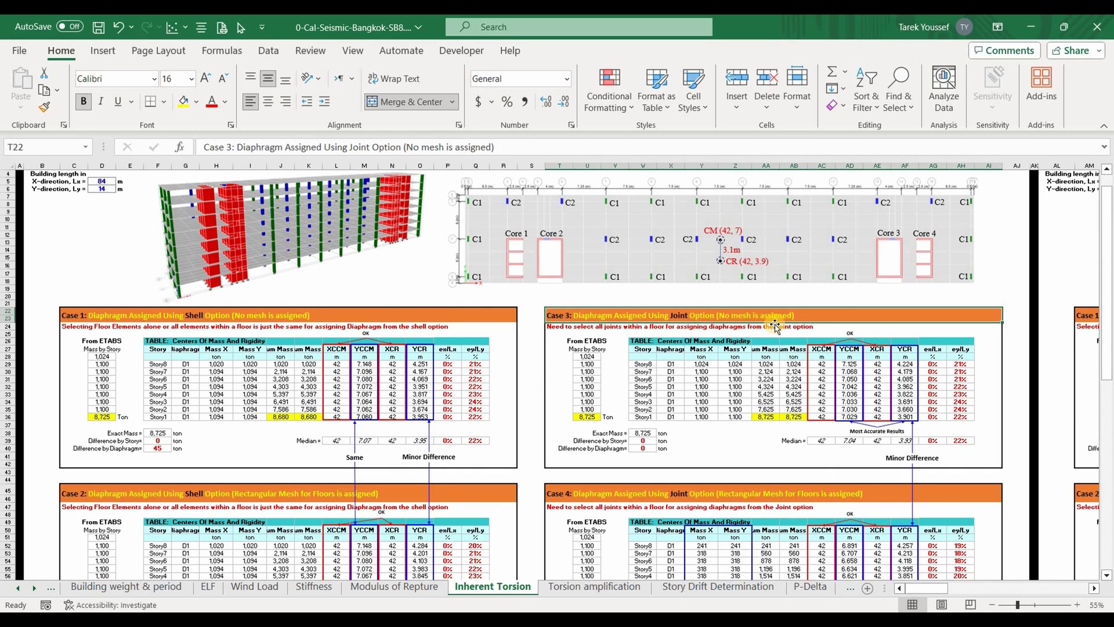
pyautogui.scroll(-4, 769, 328)
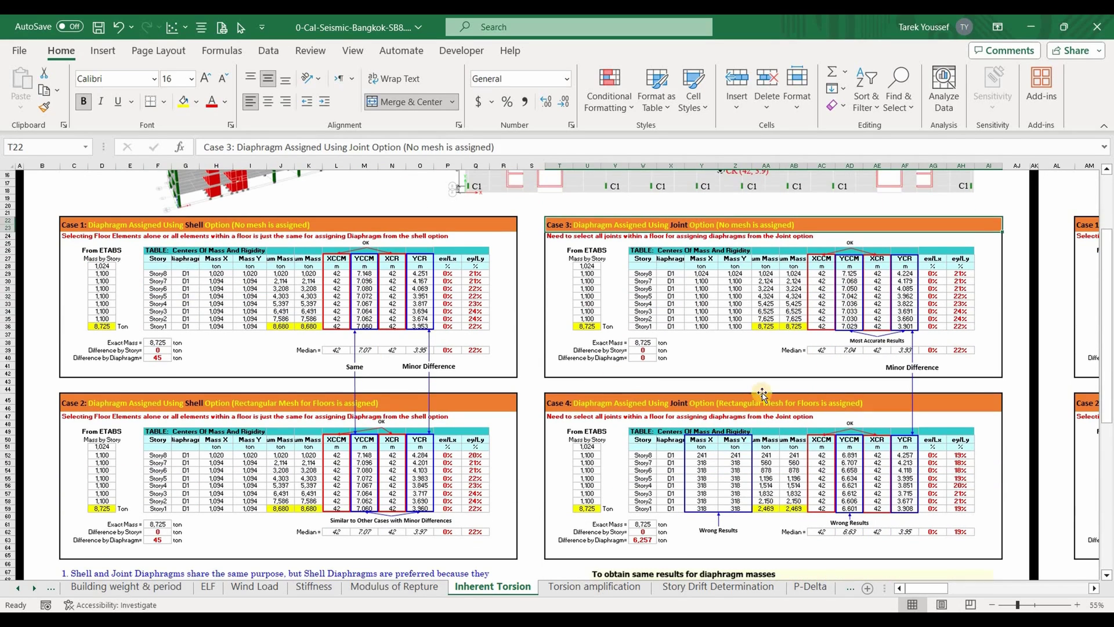
pyautogui.click(762, 392)
pyautogui.scroll(-2, 762, 391)
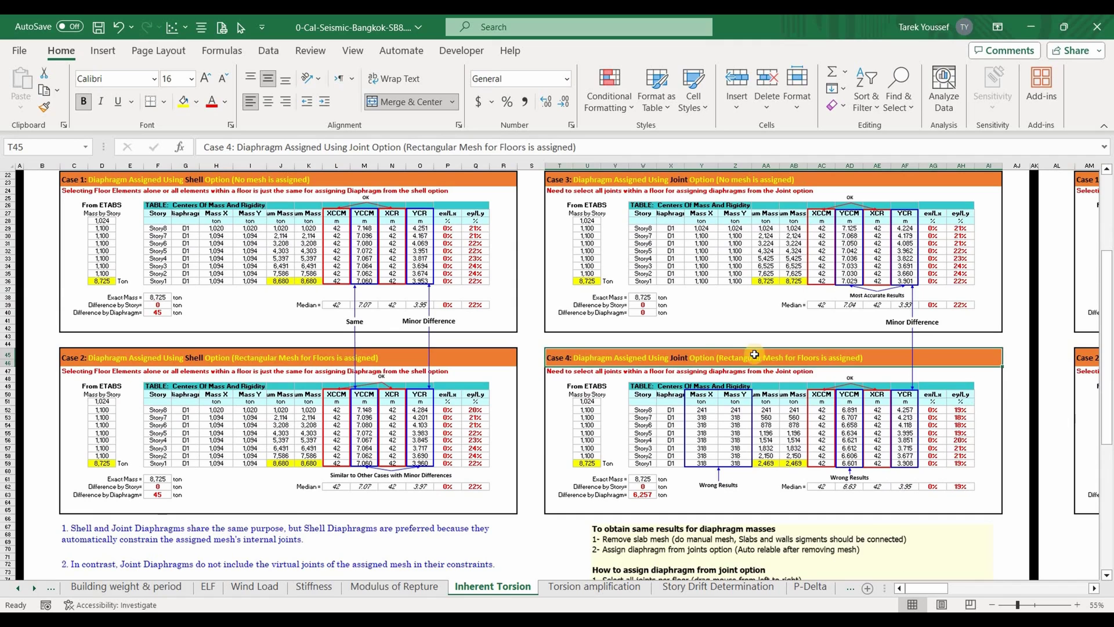
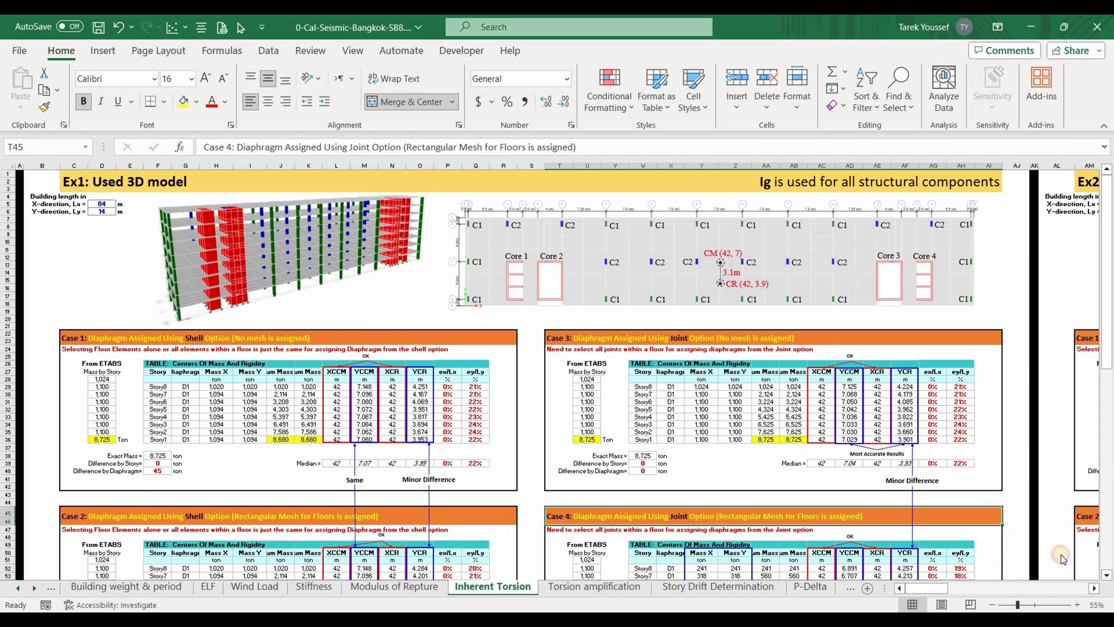
# - Set the worksheet magnification to 65% and inspect the Difference by Diaphragm formula in Case 1
pyautogui.hotkey('alt', 'w')
pyautogui.write('q')
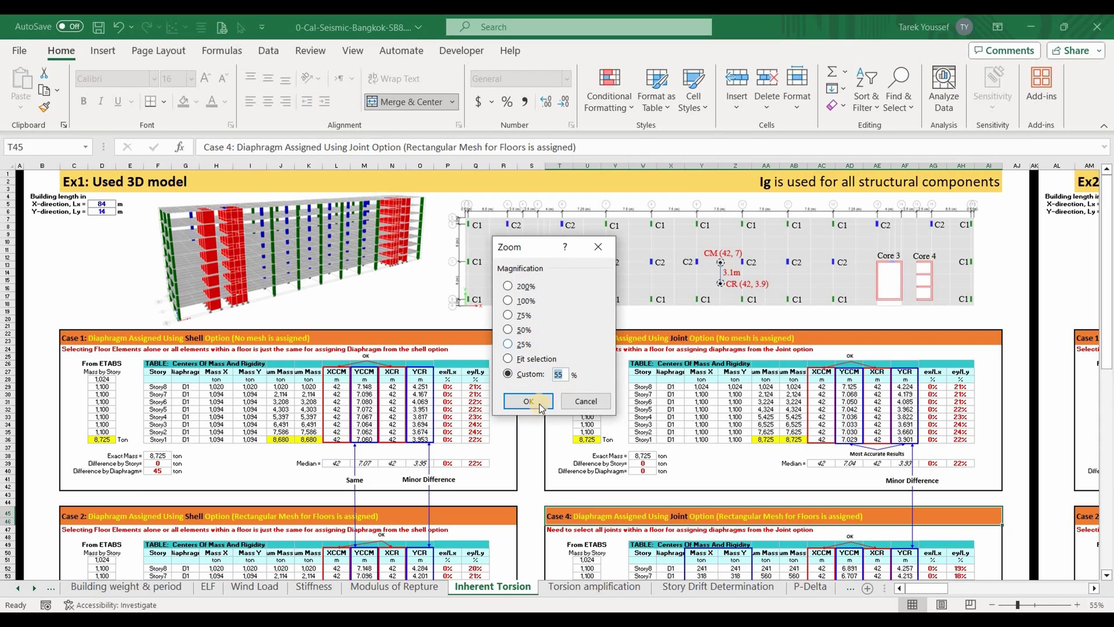
pyautogui.write('65')
pyautogui.press('Return')
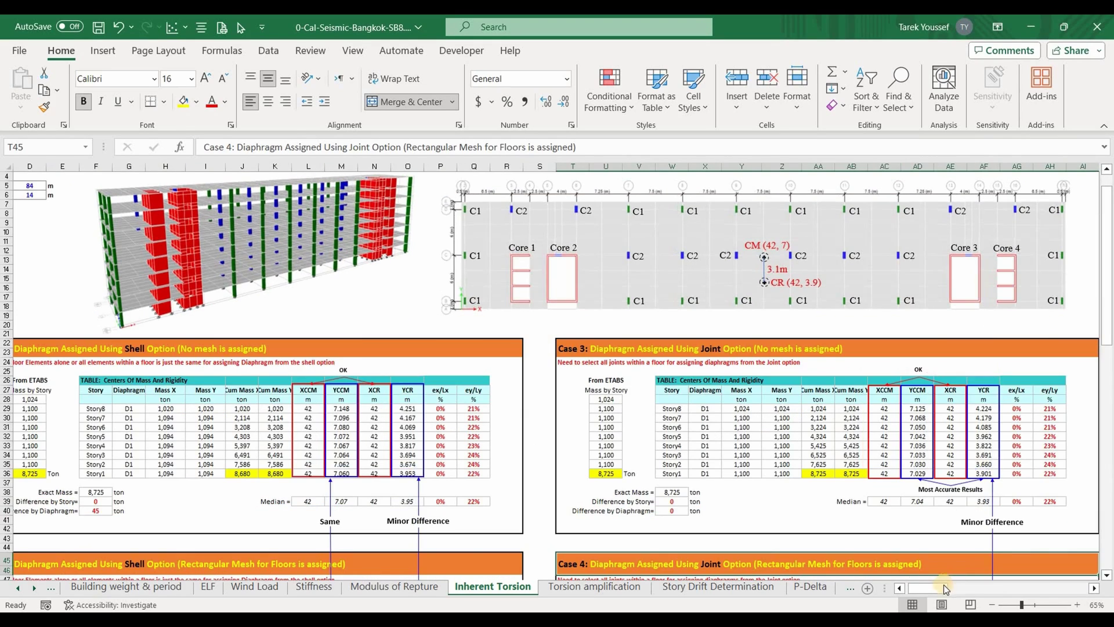
pyautogui.click(899, 587)
pyautogui.scroll(-5, 548, 486)
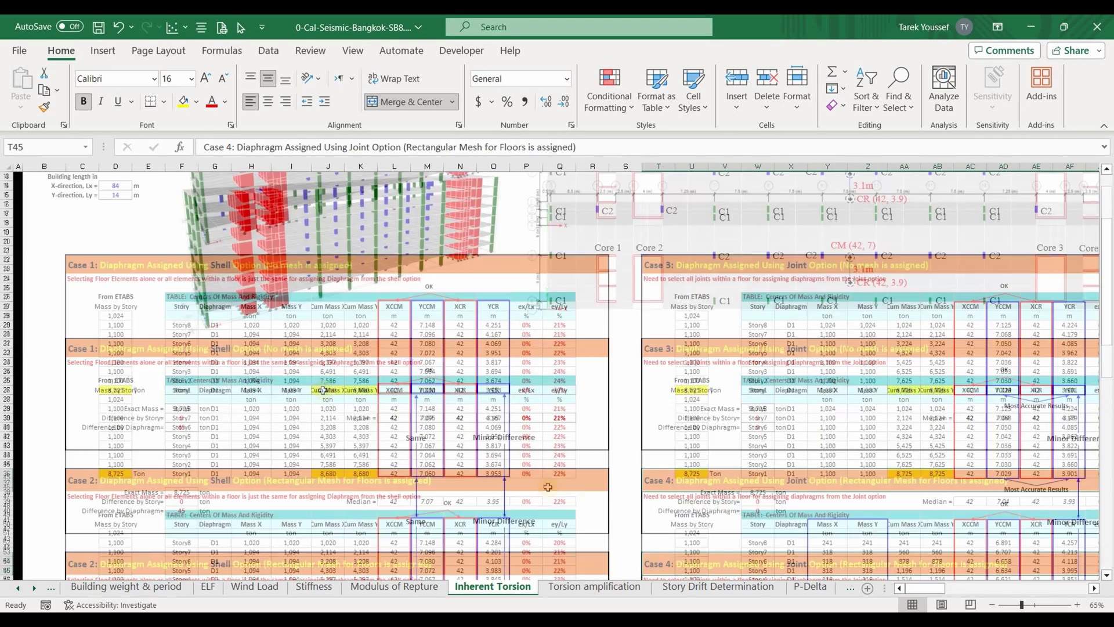
pyautogui.scroll(-3, 337, 383)
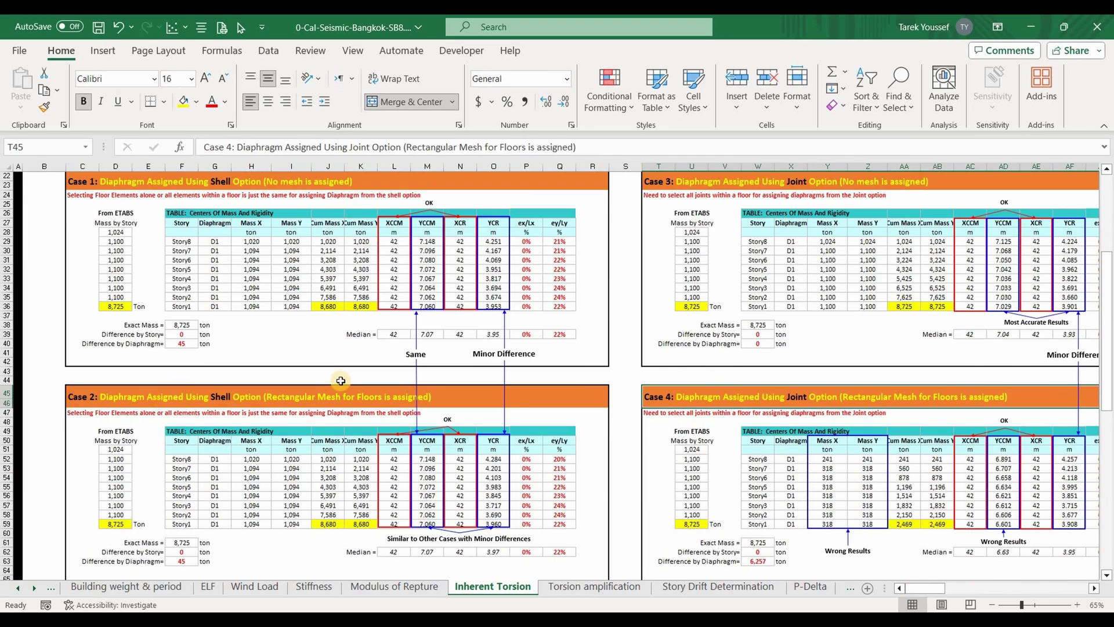
pyautogui.scroll(1, 261, 383)
pyautogui.click(182, 373)
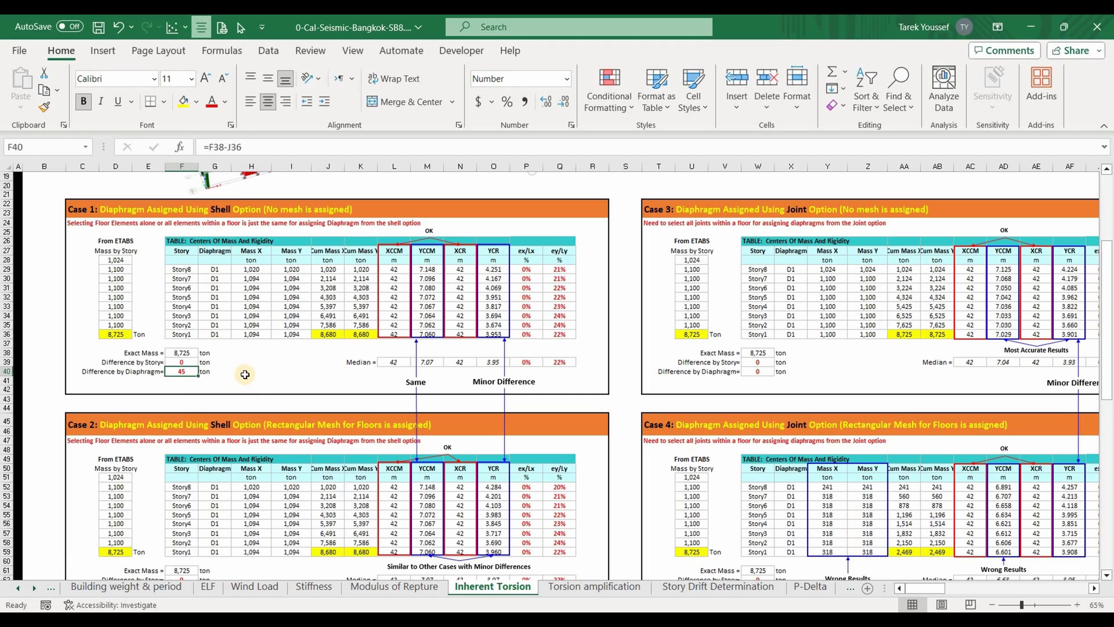
# - Inspect the Case 1 median formula for XCCM and the range it references, leaving it unedited
pyautogui.scroll(-2, 253, 370)
pyautogui.scroll(1, 325, 348)
pyautogui.click(394, 334)
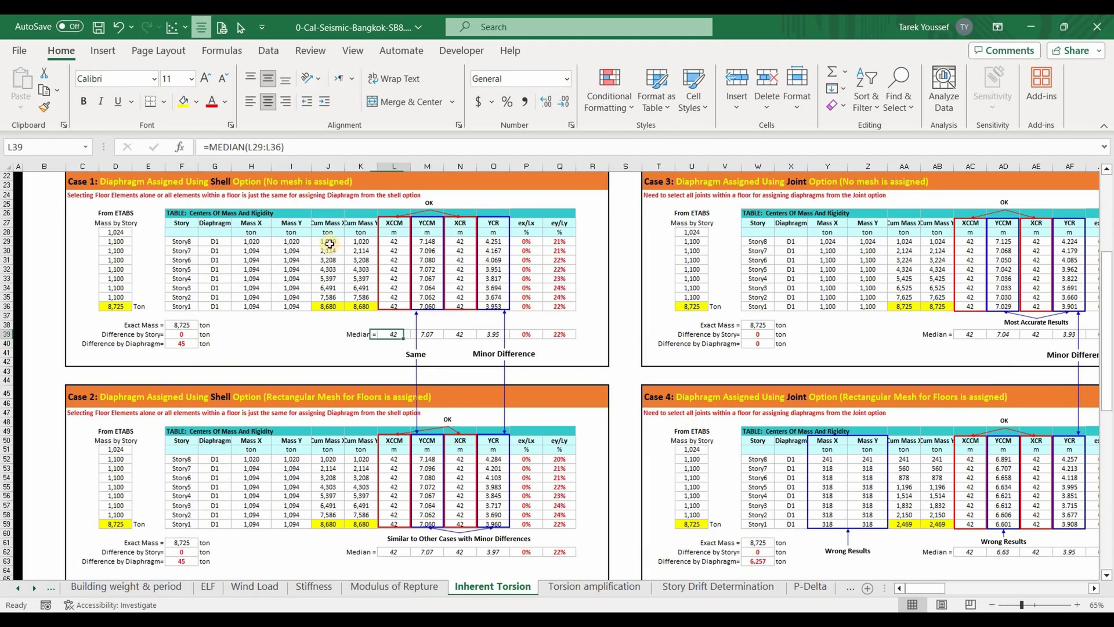
pyautogui.click(317, 149)
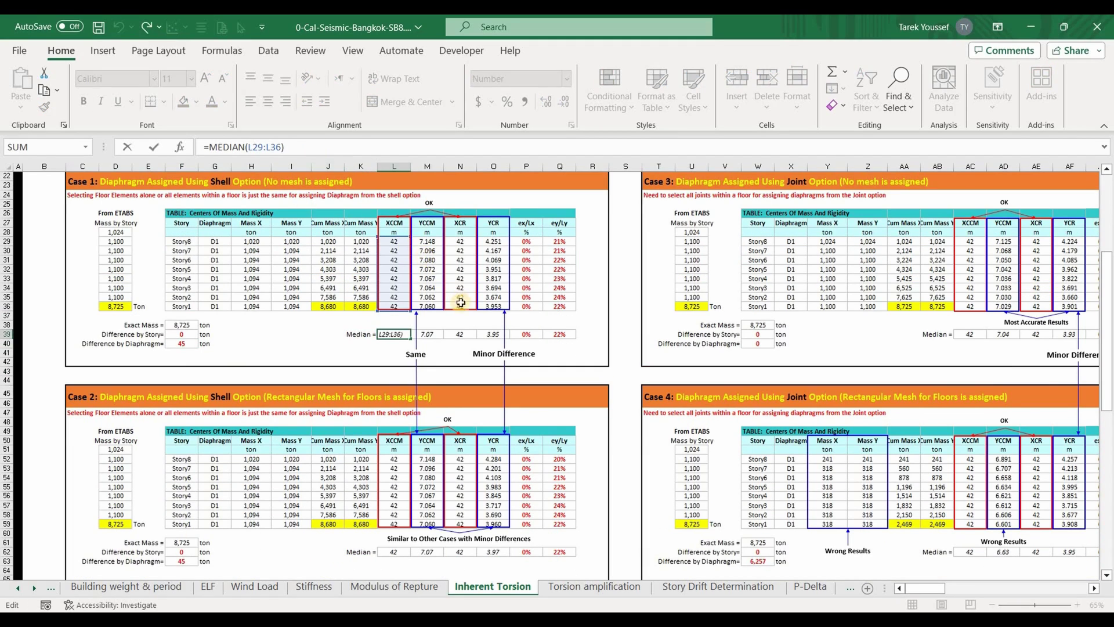
pyautogui.press('Escape')
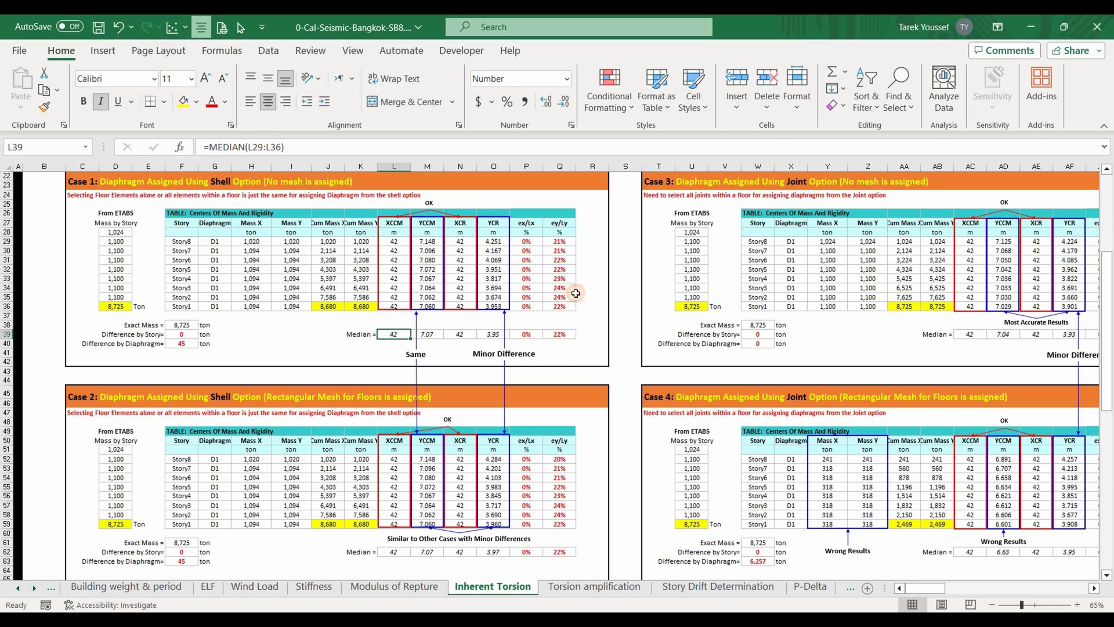
# - Trace the ey/Ly formula in Case 1's Median row to its YCCM, YCR and building length references without editing it
pyautogui.click(561, 334)
pyautogui.press('F2')
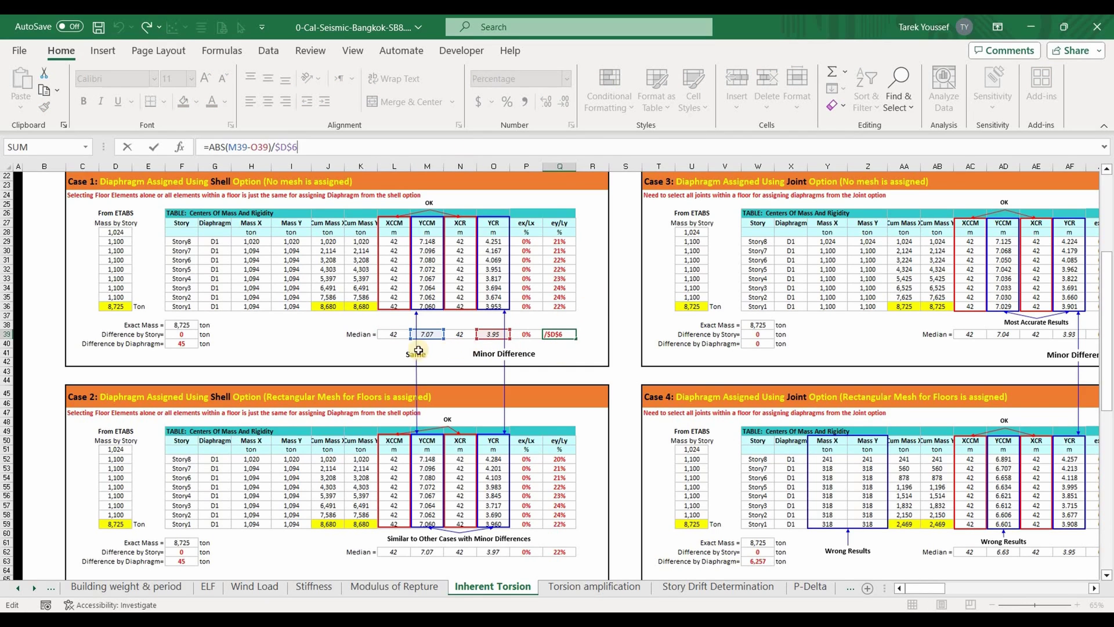
pyautogui.scroll(2, 153, 254)
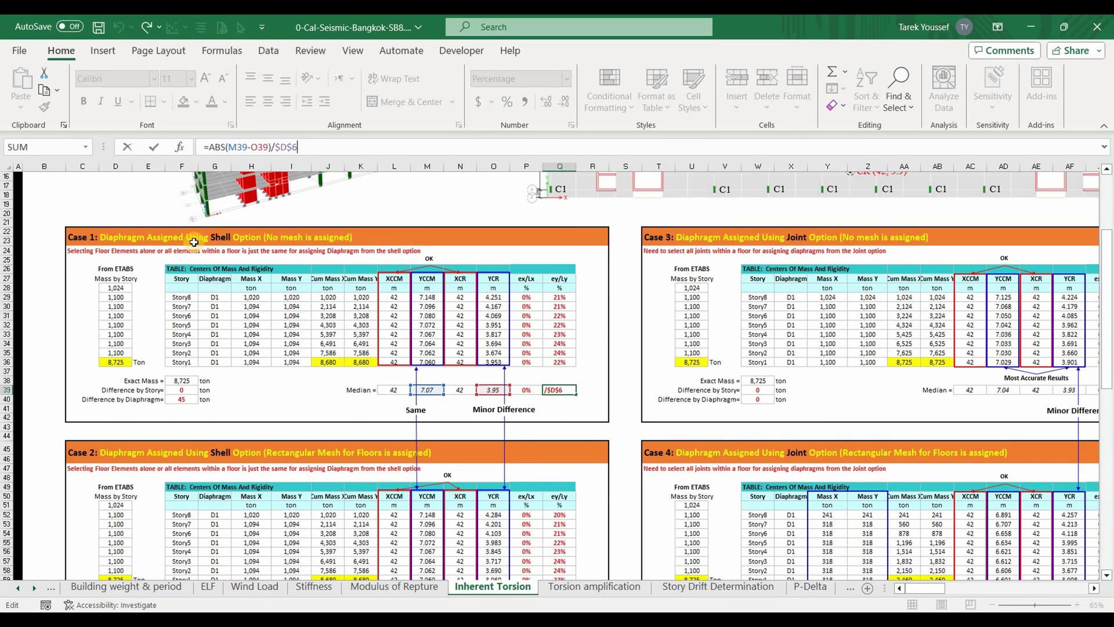
pyautogui.press('Escape')
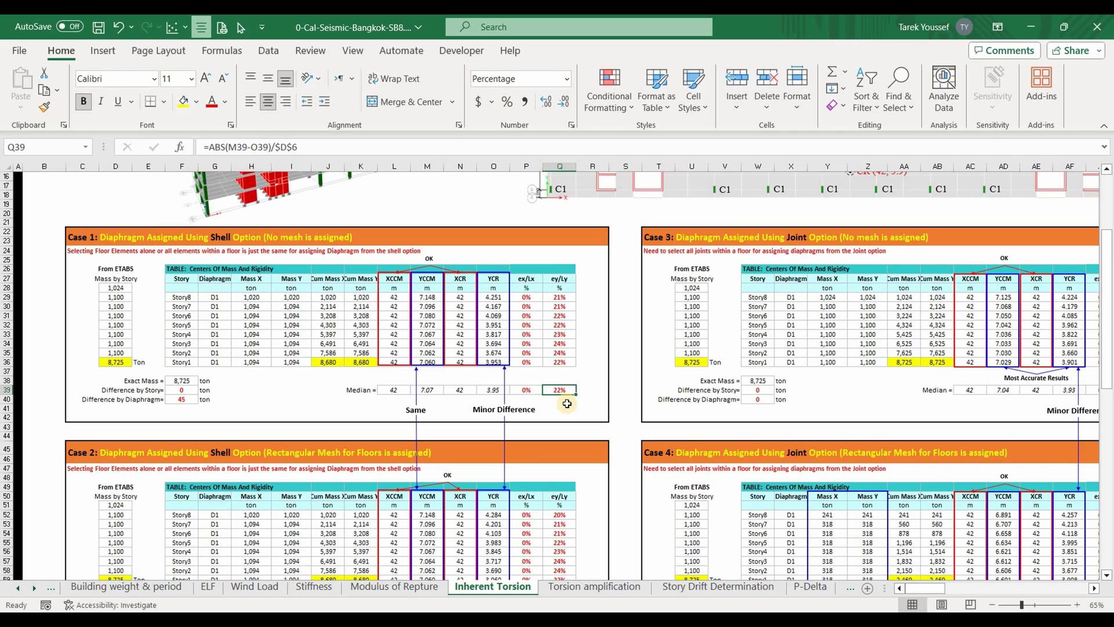
# - Check the Ex1 heading note on using Ig for all structural components
pyautogui.scroll(5, 587, 402)
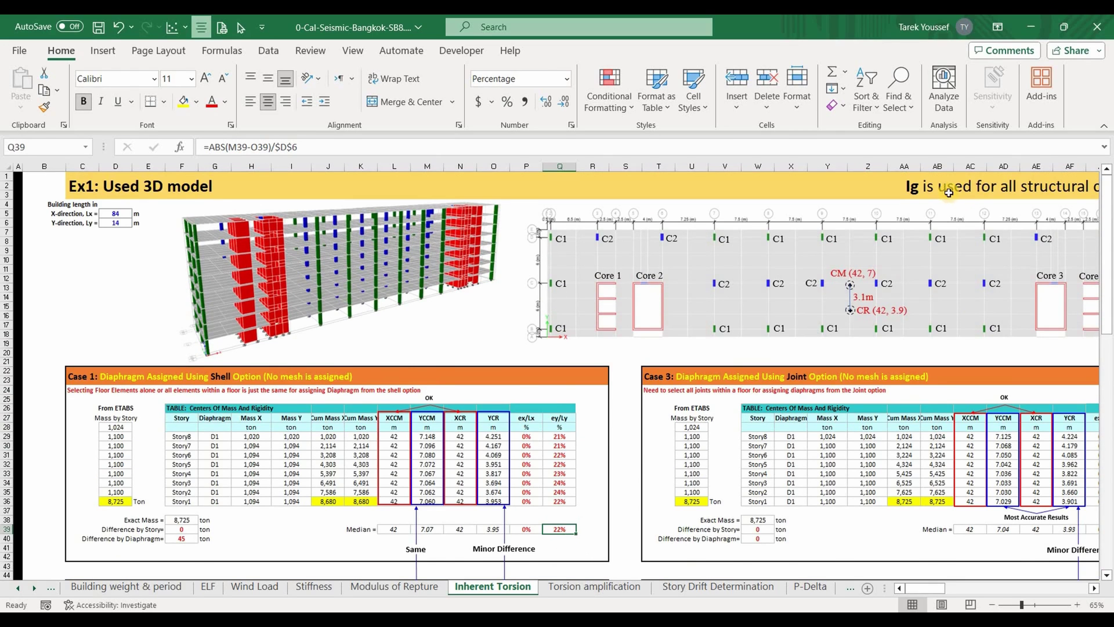
pyautogui.click(706, 186)
pyautogui.keyDown('ctrl'); pyautogui.scroll(-1, 751, 247); pyautogui.keyUp('ctrl')
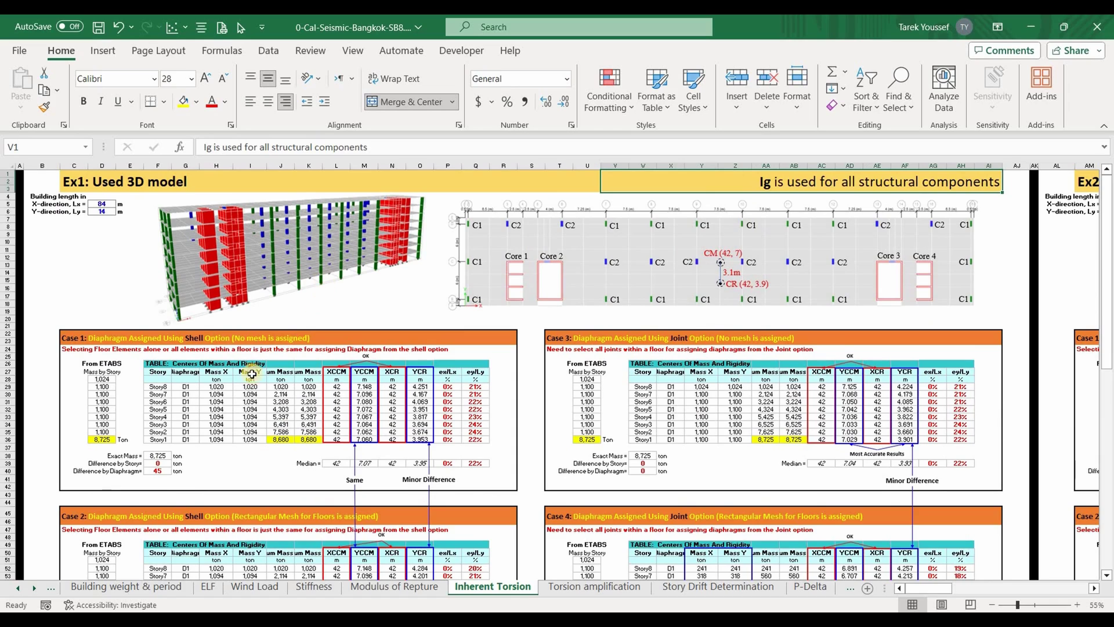
# - Compare the Case 1 and Case 2 tables of centers of mass and rigidity, including their median rows and eccentricity ratios
pyautogui.scroll(-7, 251, 374)
pyautogui.keyDown('ctrl'); pyautogui.scroll(1, 924, 590); pyautogui.keyUp('ctrl')
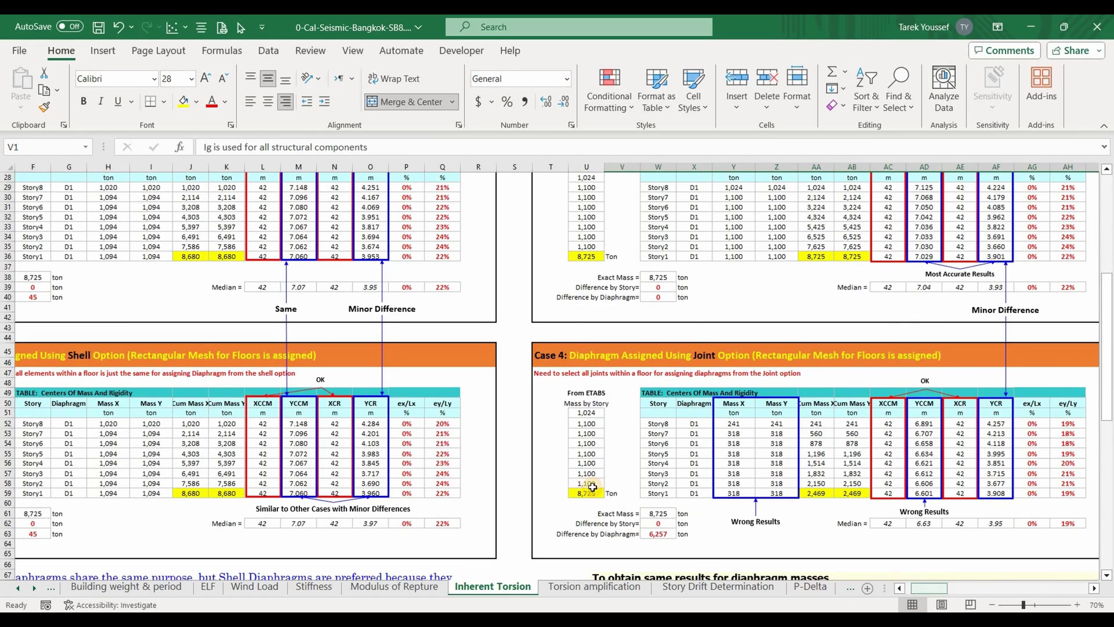
pyautogui.hscroll(-2, 592, 487)
pyautogui.scroll(1, 466, 268)
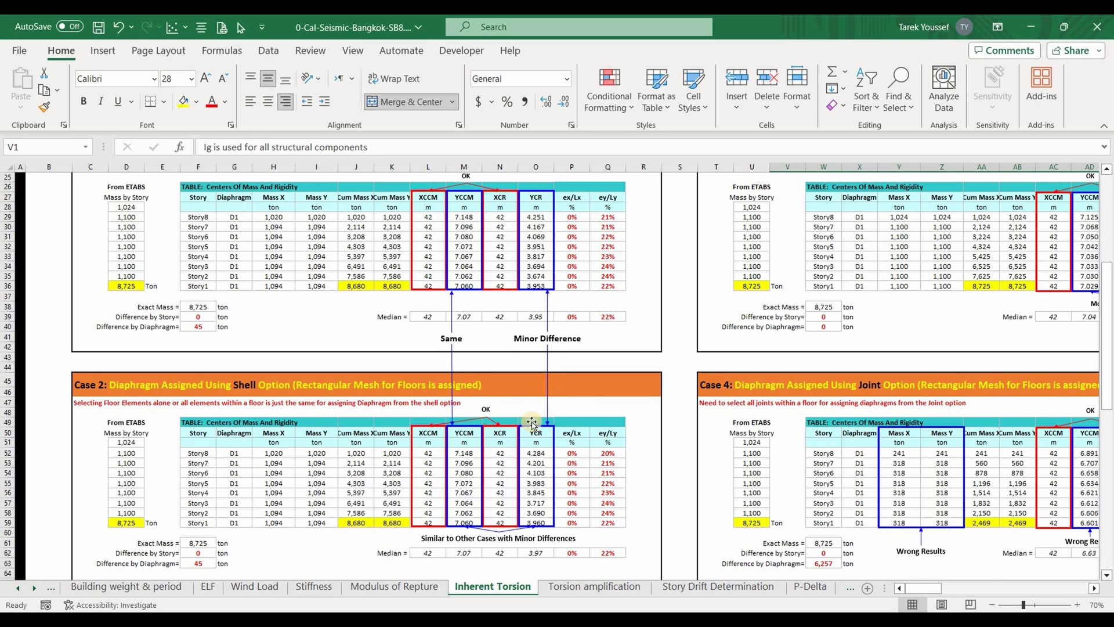
pyautogui.scroll(-1, 536, 441)
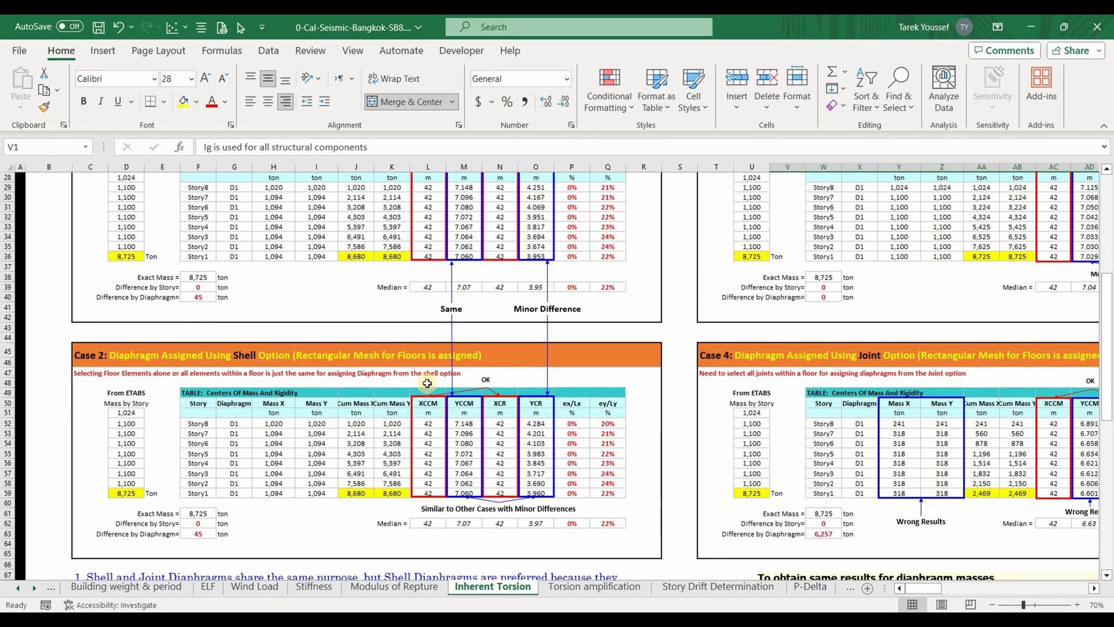
pyautogui.scroll(9, 425, 393)
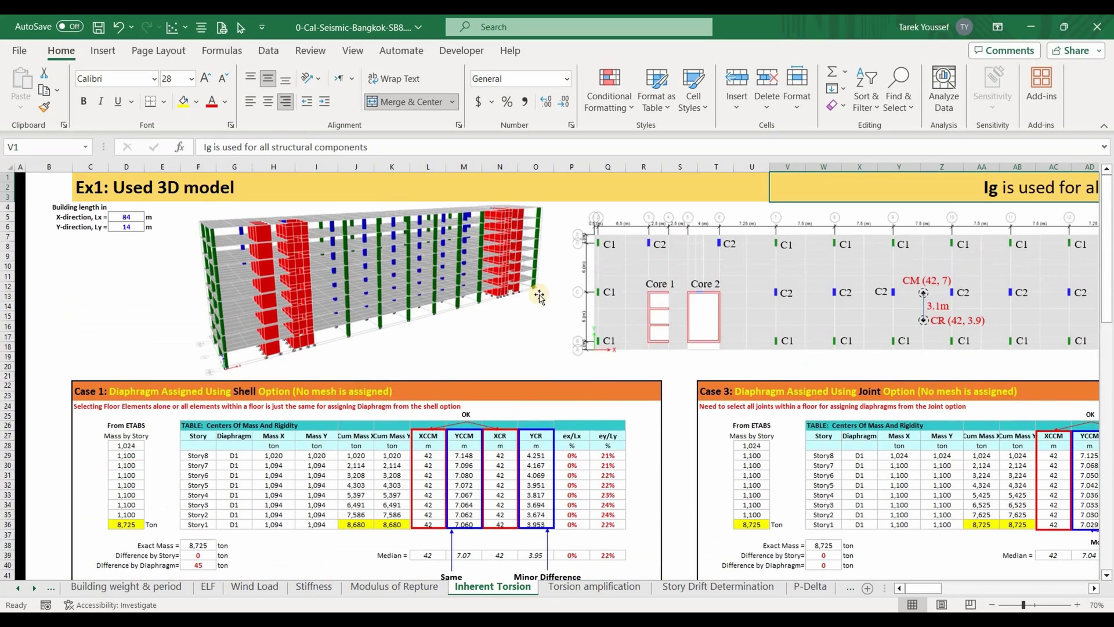
pyautogui.scroll(-9, 432, 293)
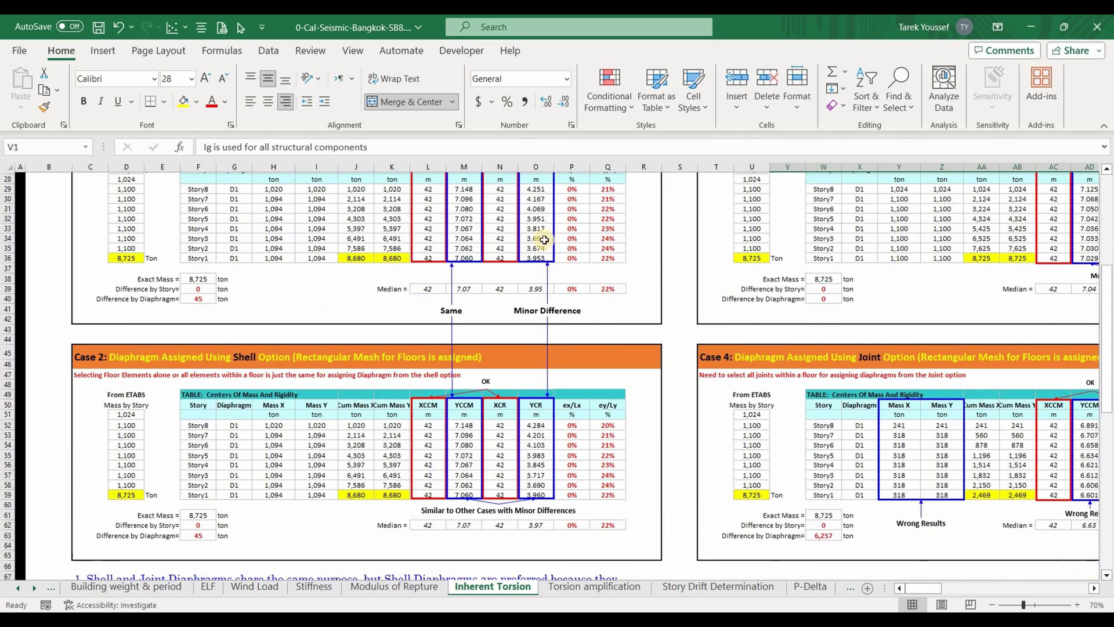
pyautogui.scroll(1, 546, 359)
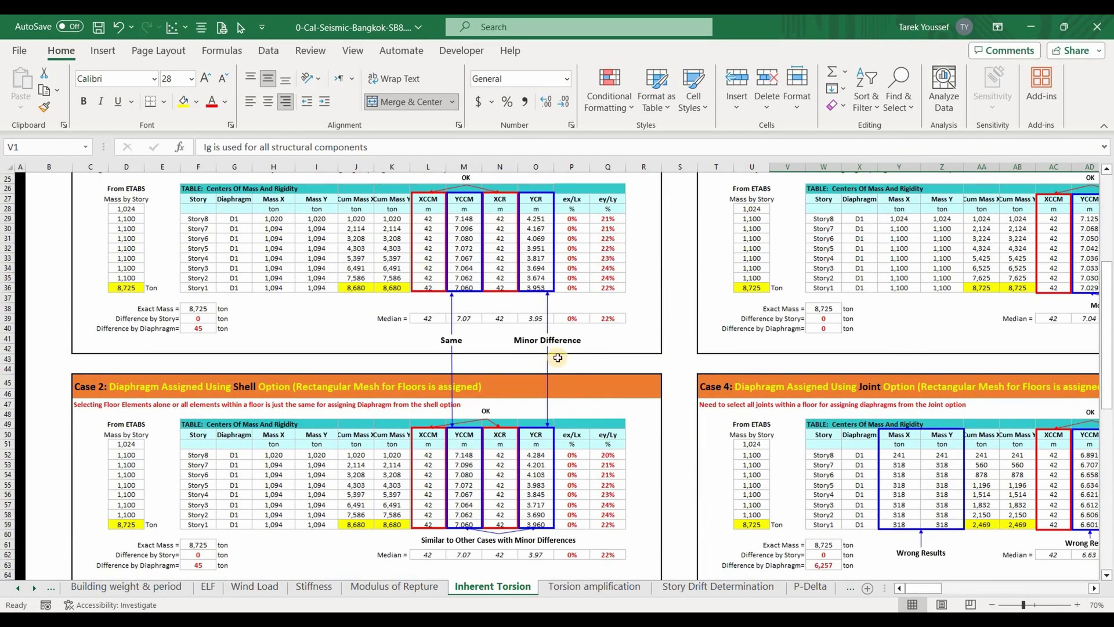
pyautogui.scroll(-1, 553, 387)
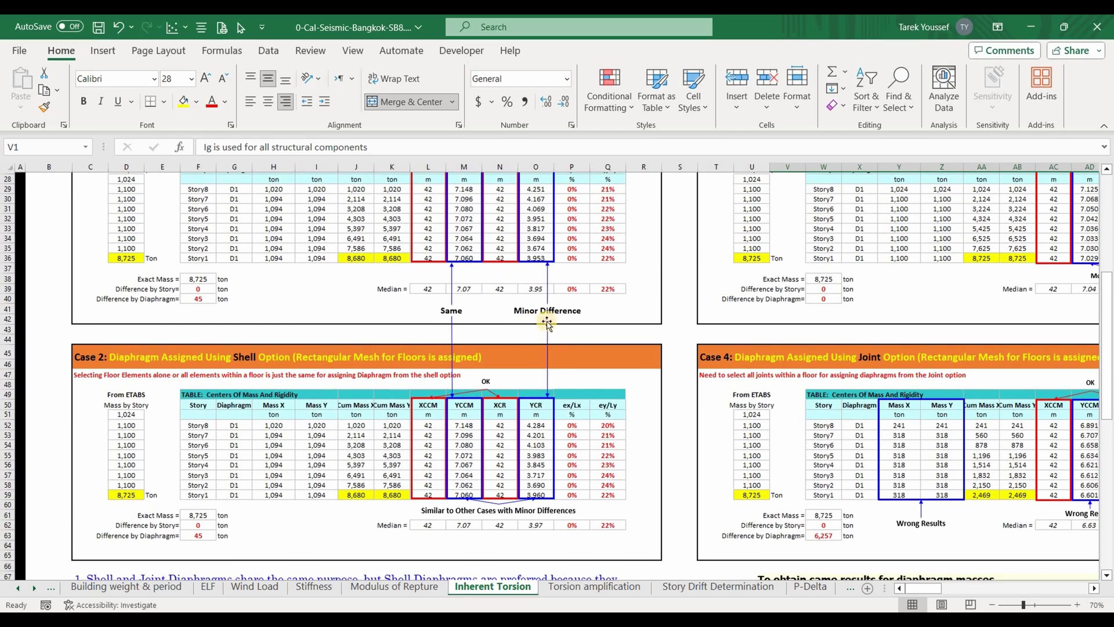
pyautogui.scroll(5, 593, 401)
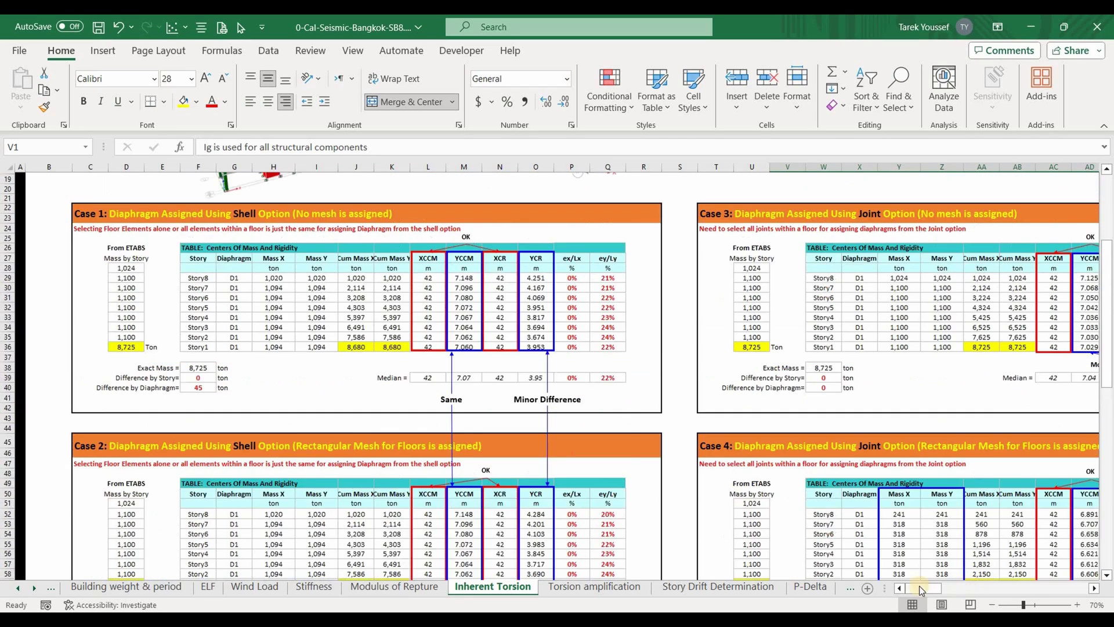
# - Inspect the Difference by Diaphragm formula in Case 3, the Joint option without mesh
pyautogui.hscroll(5, 593, 400)
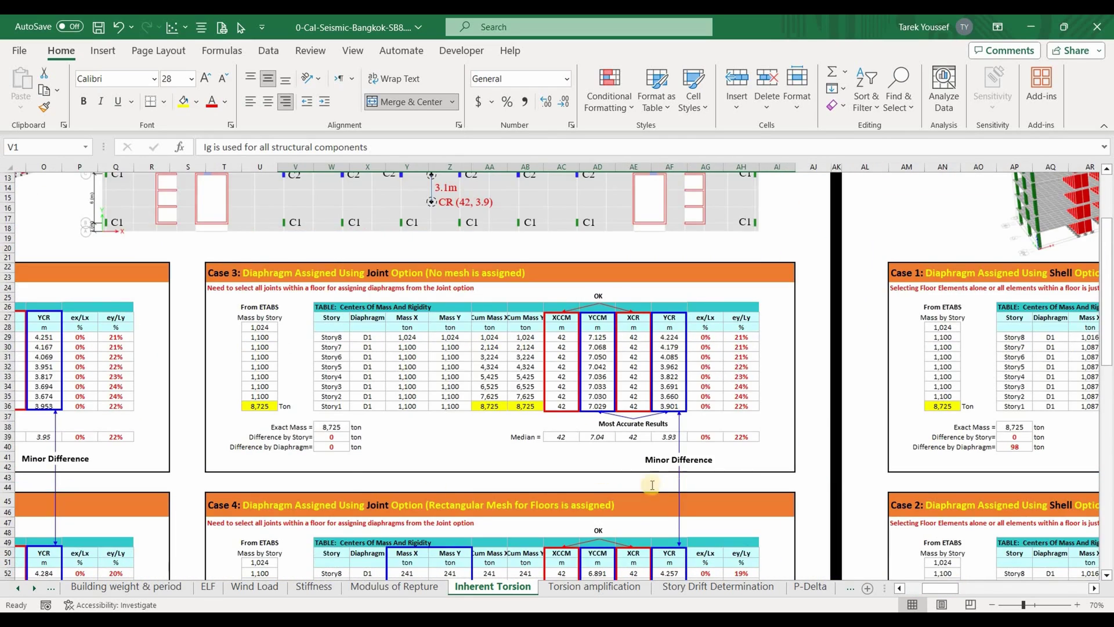
pyautogui.scroll(1, 331, 482)
pyautogui.click(346, 478)
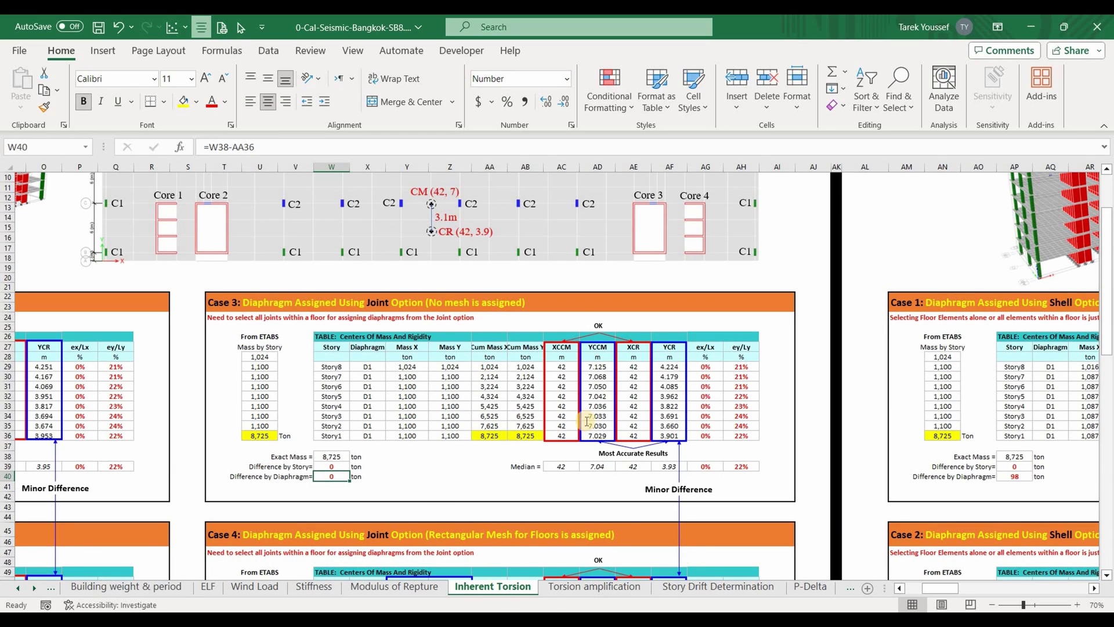
pyautogui.scroll(-1, 600, 325)
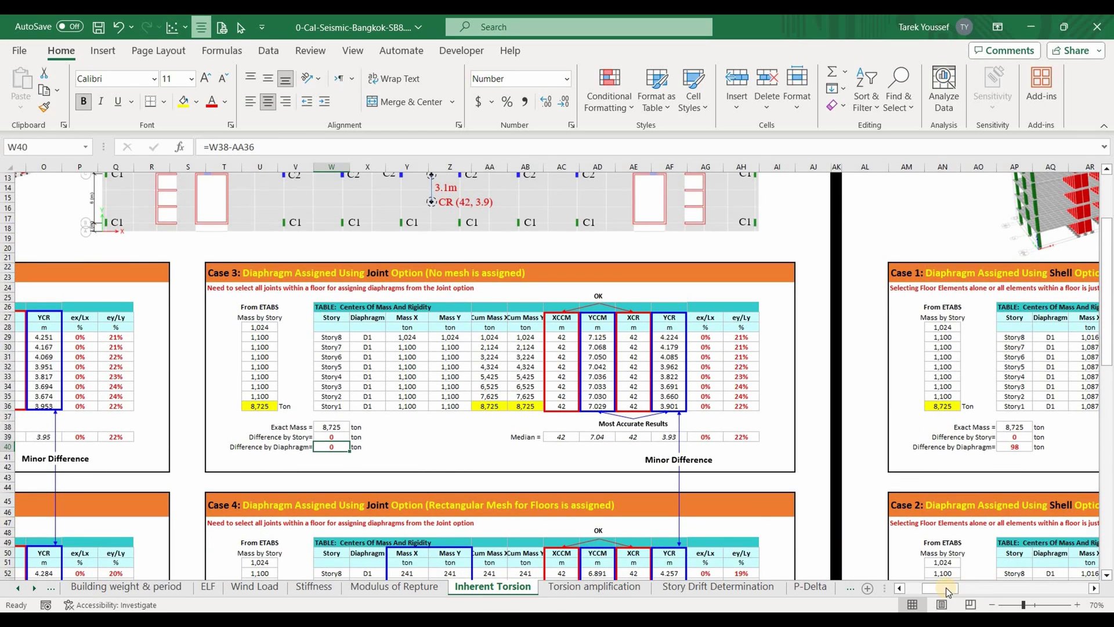
# - Examine the Case 3 YCCM values from Story8 to Story1 alongside the neighbouring cases
pyautogui.hscroll(-3, 762, 514)
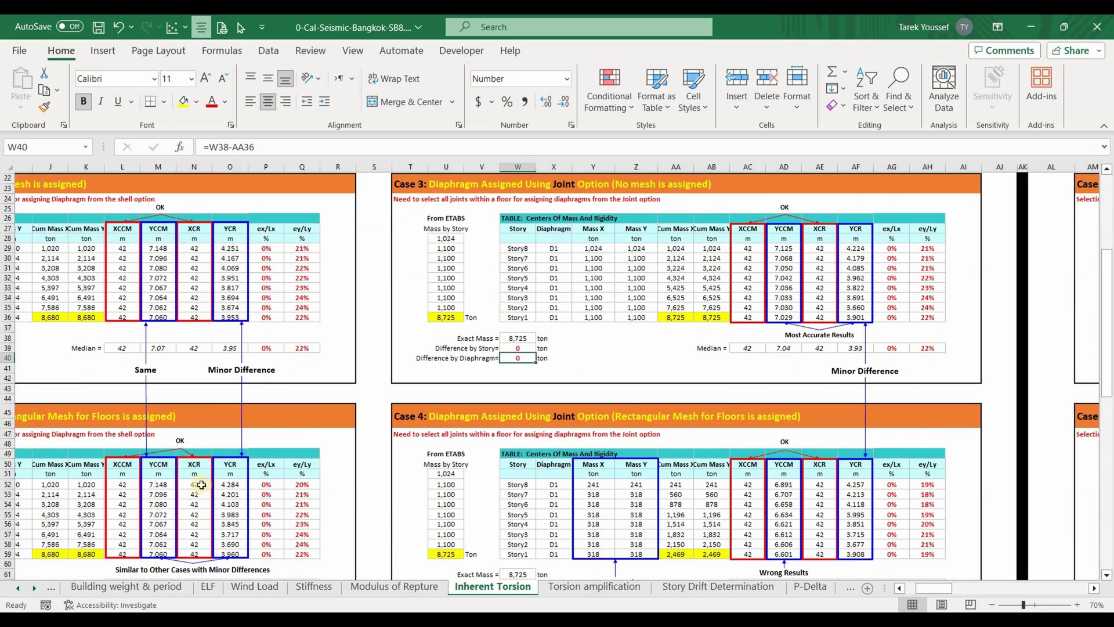
pyautogui.scroll(-3, 203, 259)
pyautogui.scroll(1, 780, 328)
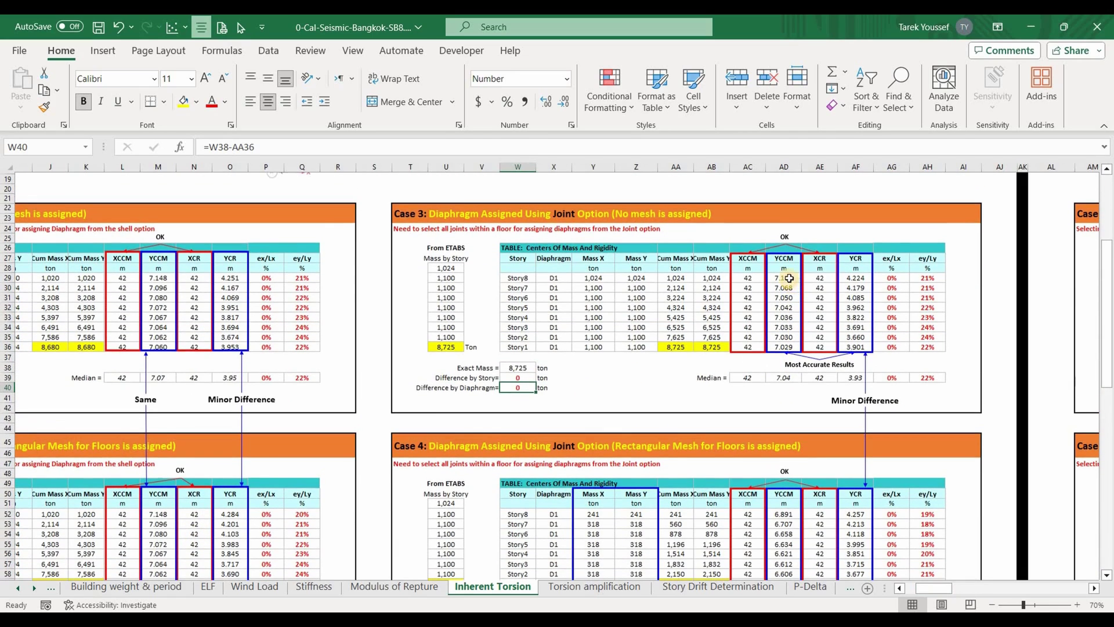
pyautogui.moveTo(783, 278); pyautogui.dragTo(793, 348)
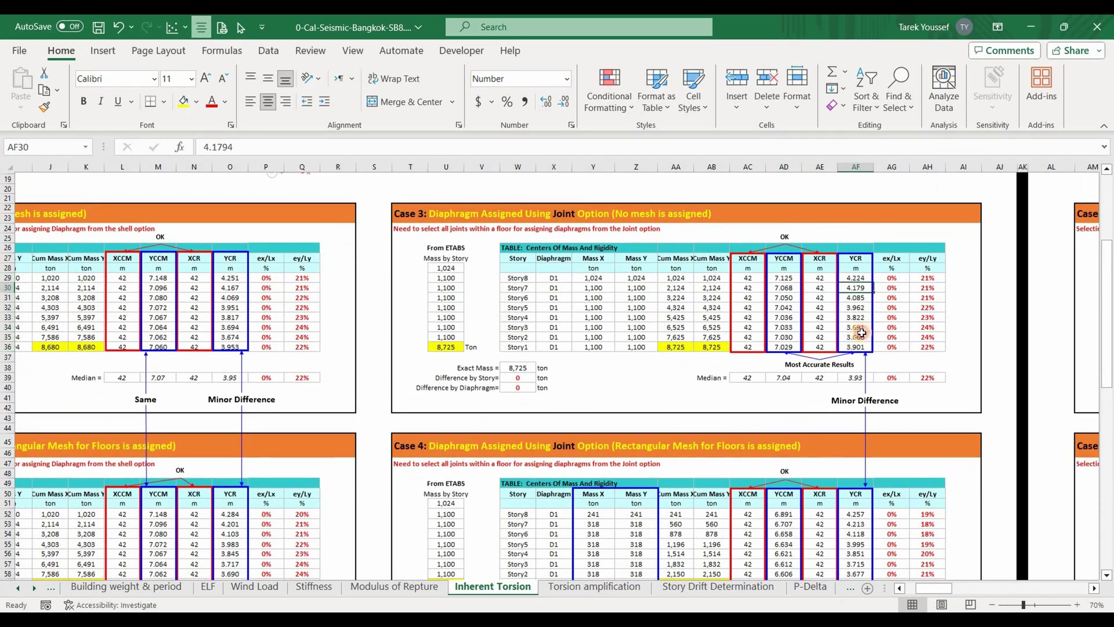
# - Examine the Case 3 YCR values from Story8 to Story1 and the formula behind the median ey/Ly ratio
pyautogui.moveTo(856, 278); pyautogui.dragTo(856, 347)
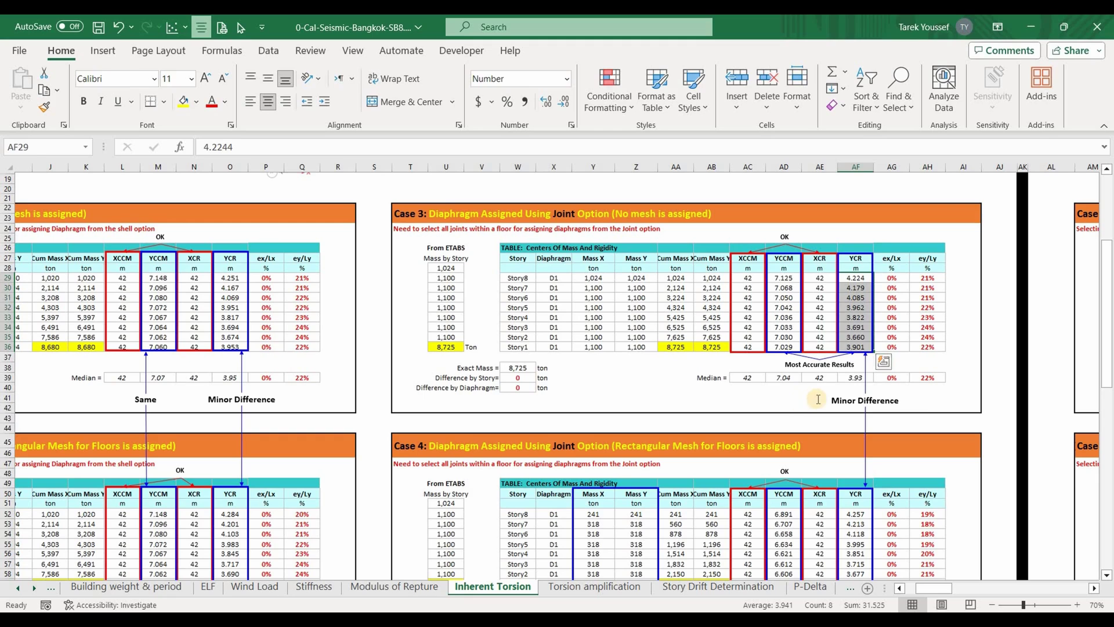
pyautogui.click(963, 377)
pyautogui.press('Left')
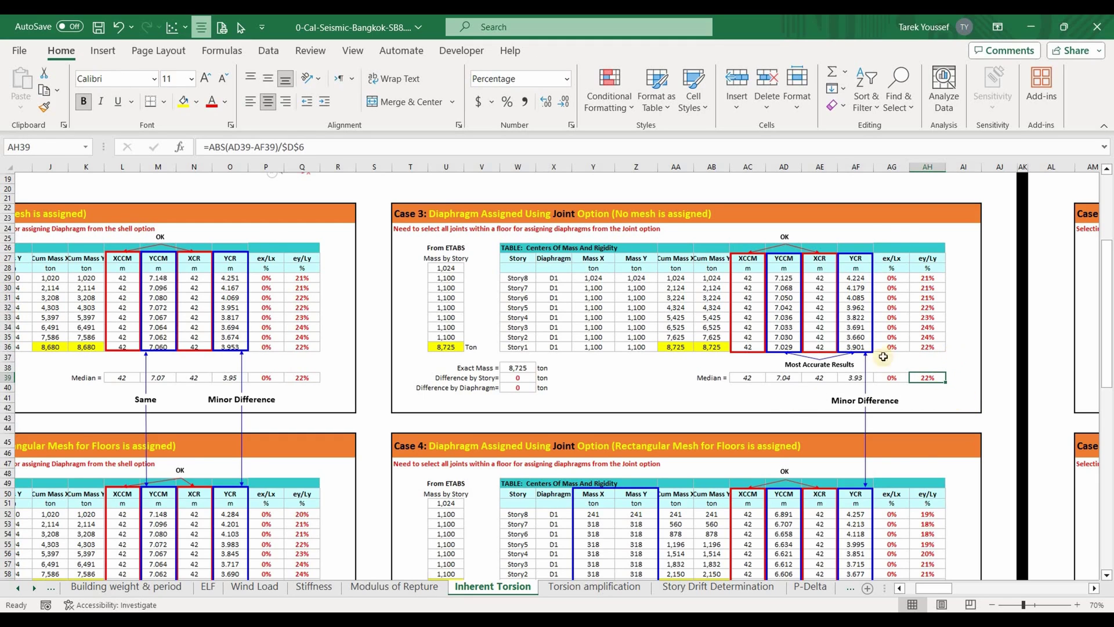
# - Inspect the Case 4 Mass X and Mass Y values and the Difference by Diaphragm formula for the meshed Joint option
pyautogui.scroll(-4, 801, 331)
pyautogui.click(772, 334)
pyautogui.scroll(-2, 753, 354)
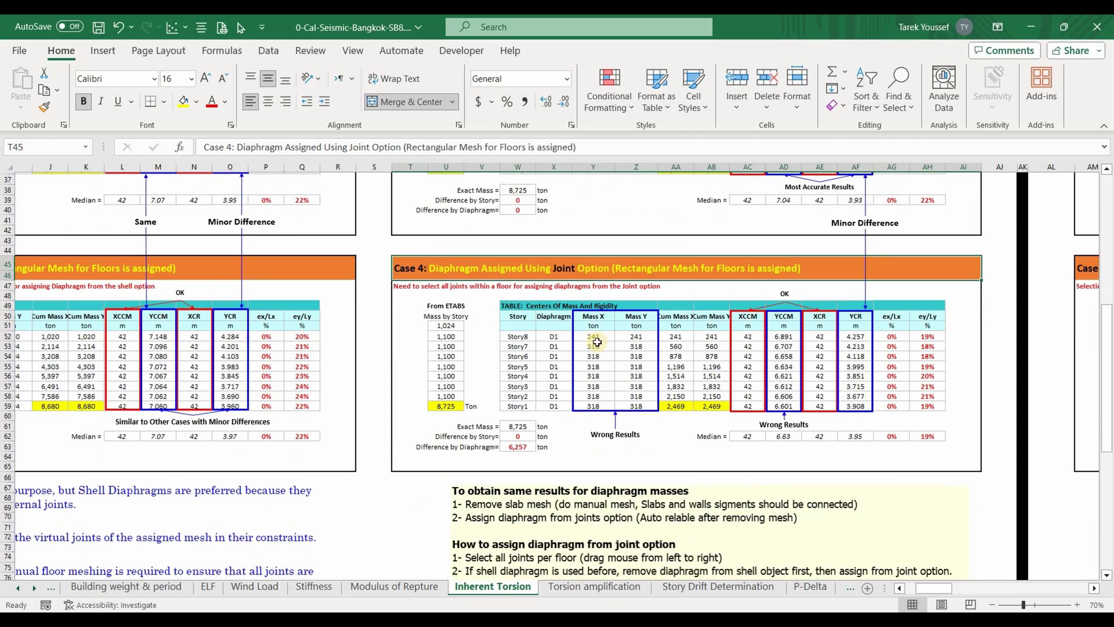
pyautogui.moveTo(592, 336); pyautogui.dragTo(639, 405)
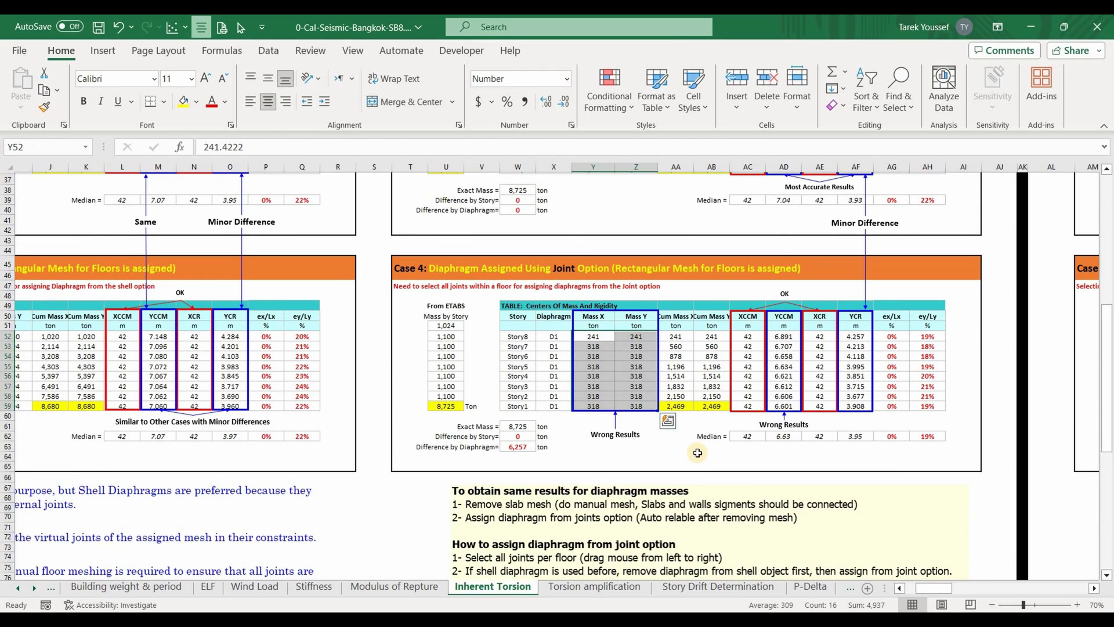
pyautogui.scroll(1, 524, 492)
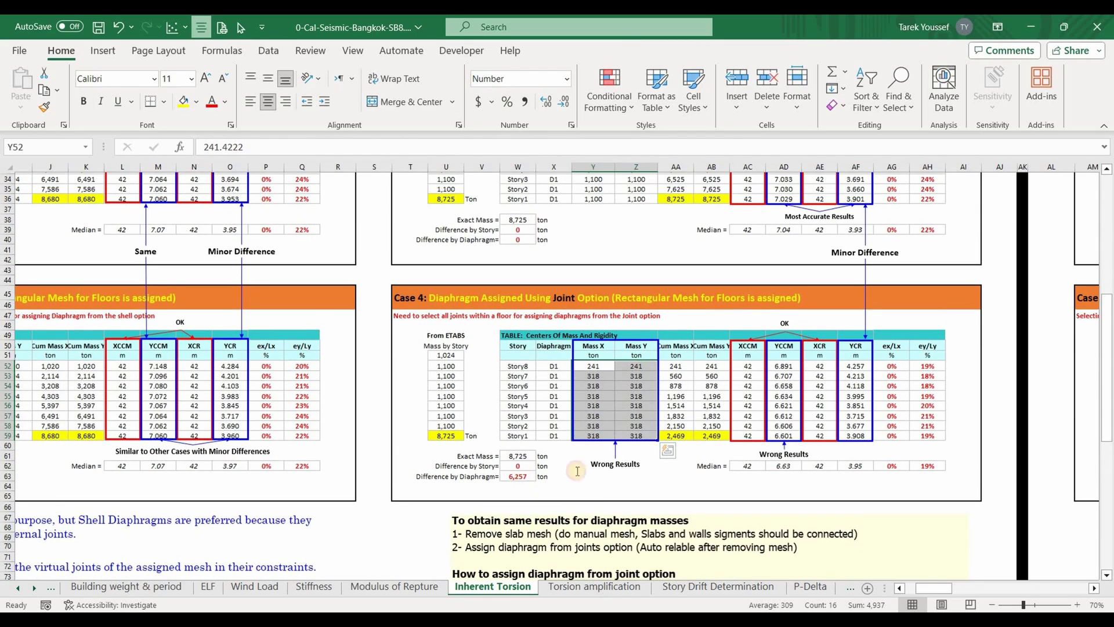
pyautogui.click(517, 476)
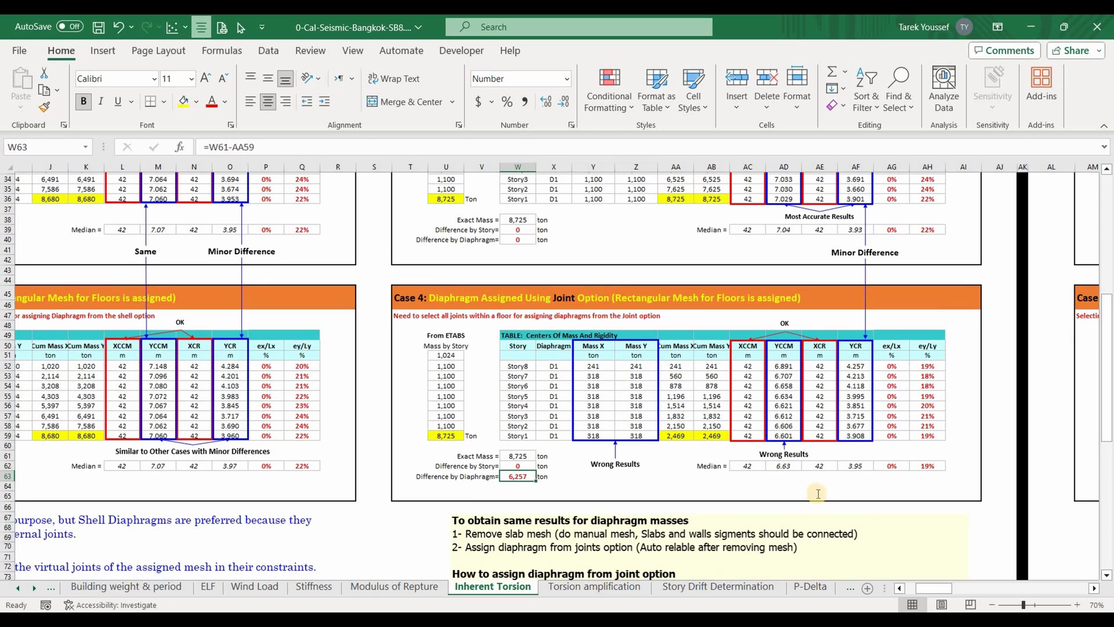
pyautogui.scroll(1, 800, 452)
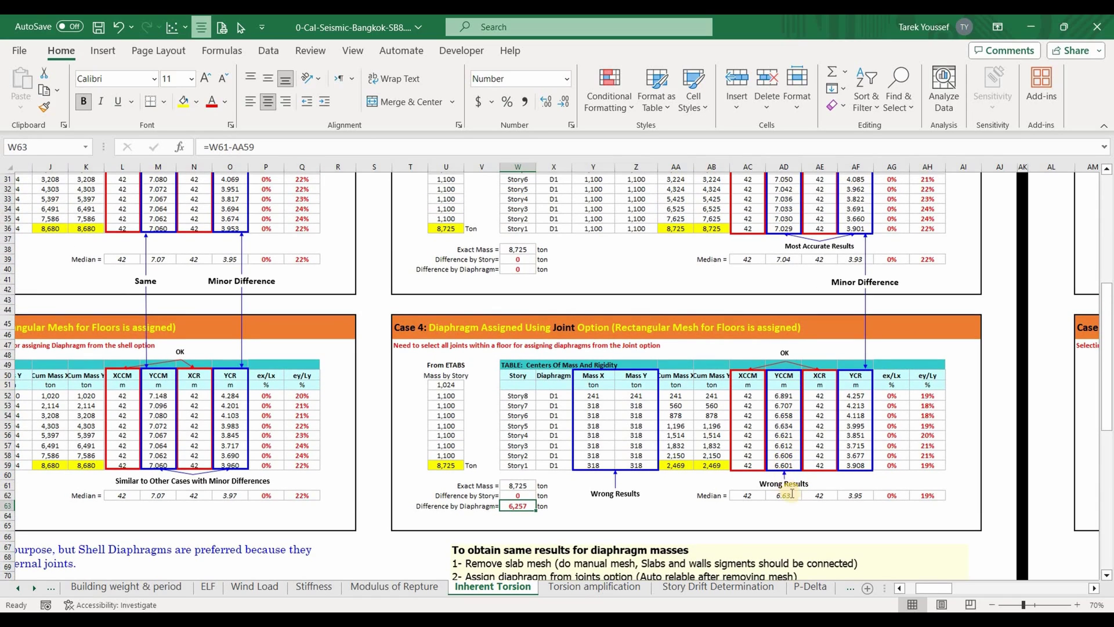
# - Compare Case 4 with Case 3, reviewing the whole Case 4 block, its diaphragm masses and its YCCM column
pyautogui.scroll(3, 287, 255)
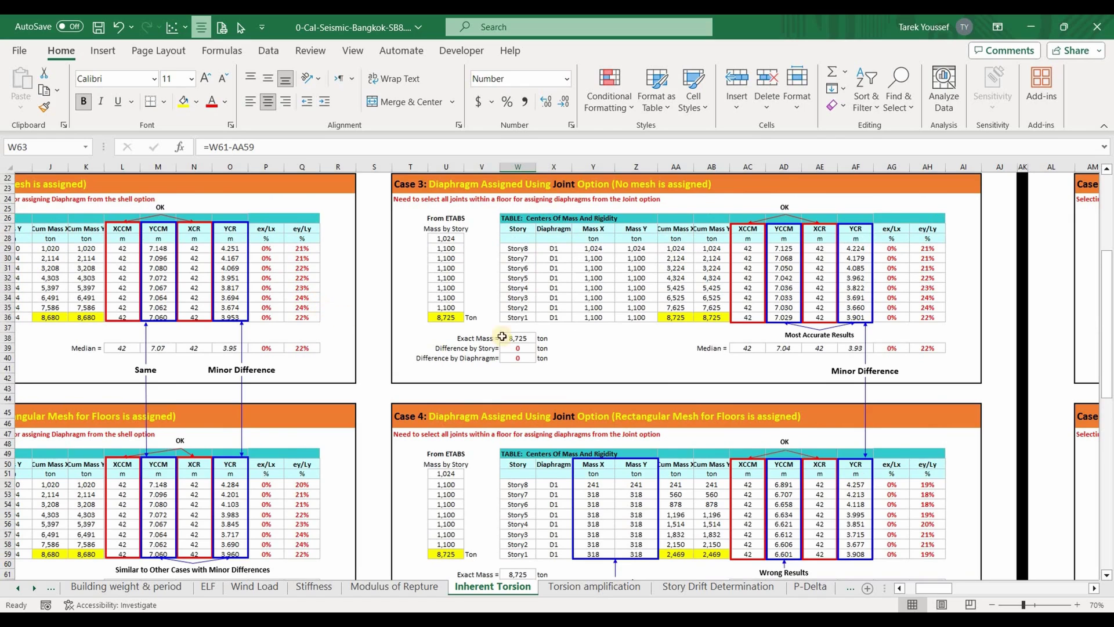
pyautogui.scroll(-1, 824, 452)
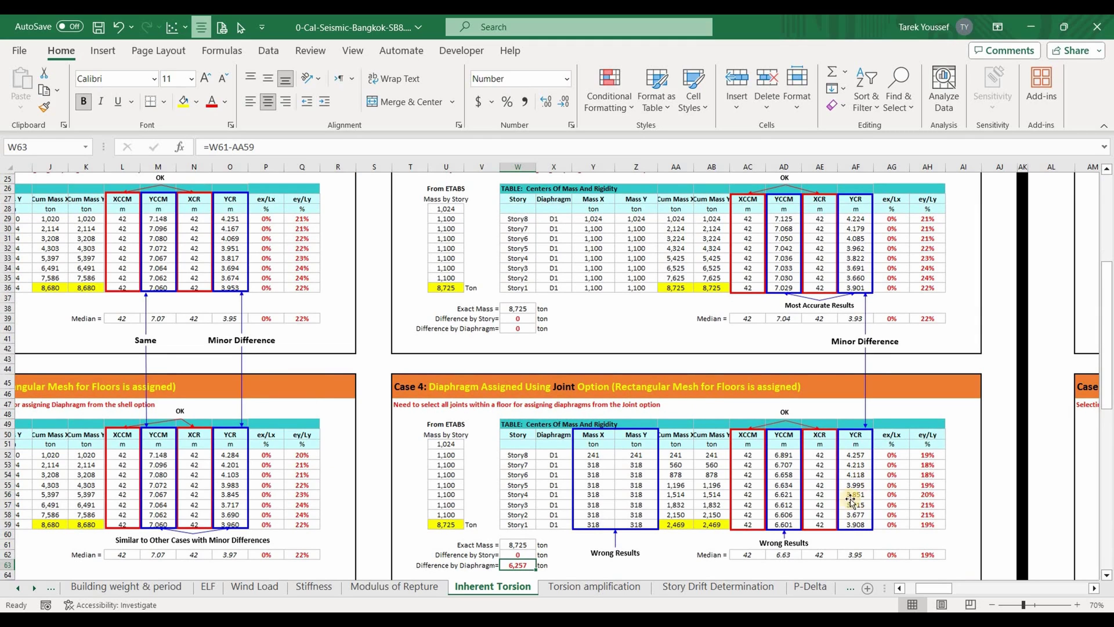
pyautogui.scroll(-1, 851, 498)
pyautogui.moveTo(835, 357); pyautogui.dragTo(835, 558)
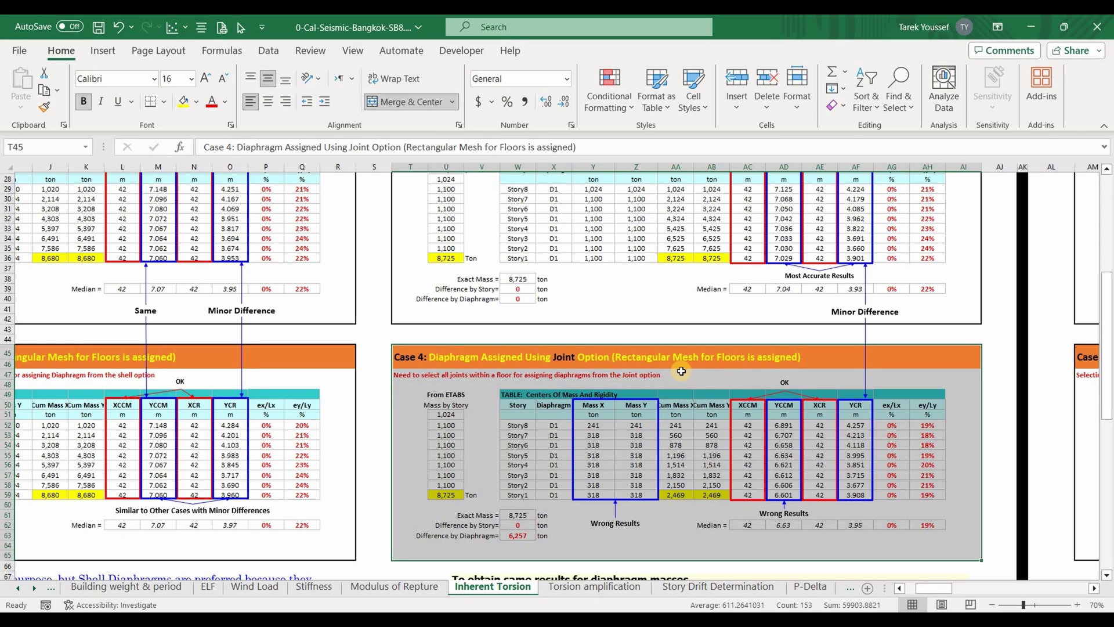
pyautogui.moveTo(593, 425); pyautogui.dragTo(636, 494)
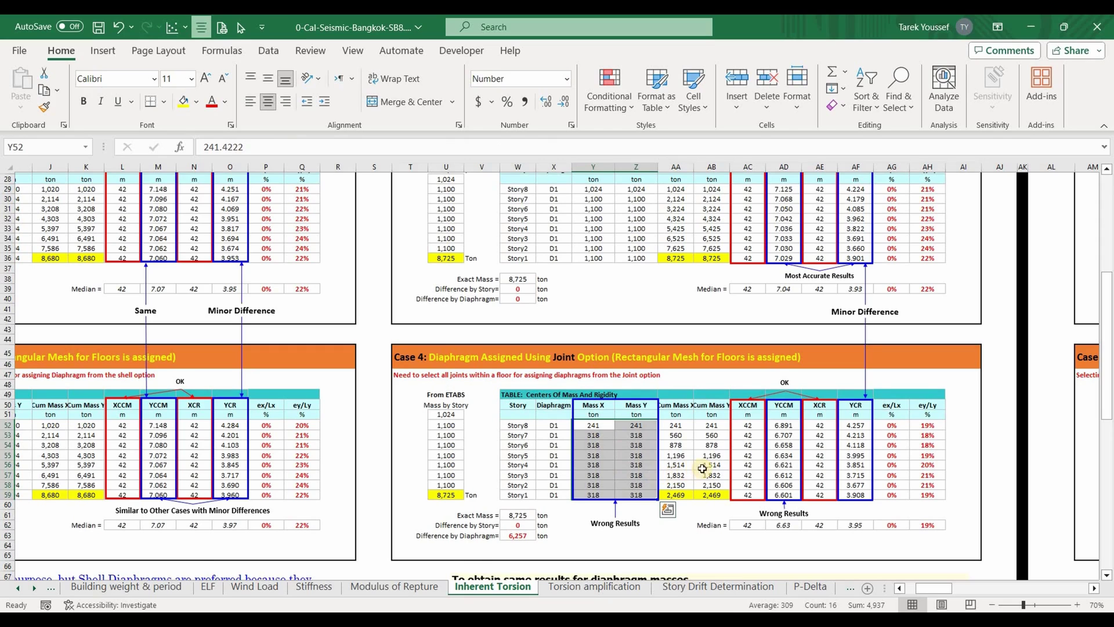
pyautogui.moveTo(784, 404); pyautogui.dragTo(783, 494)
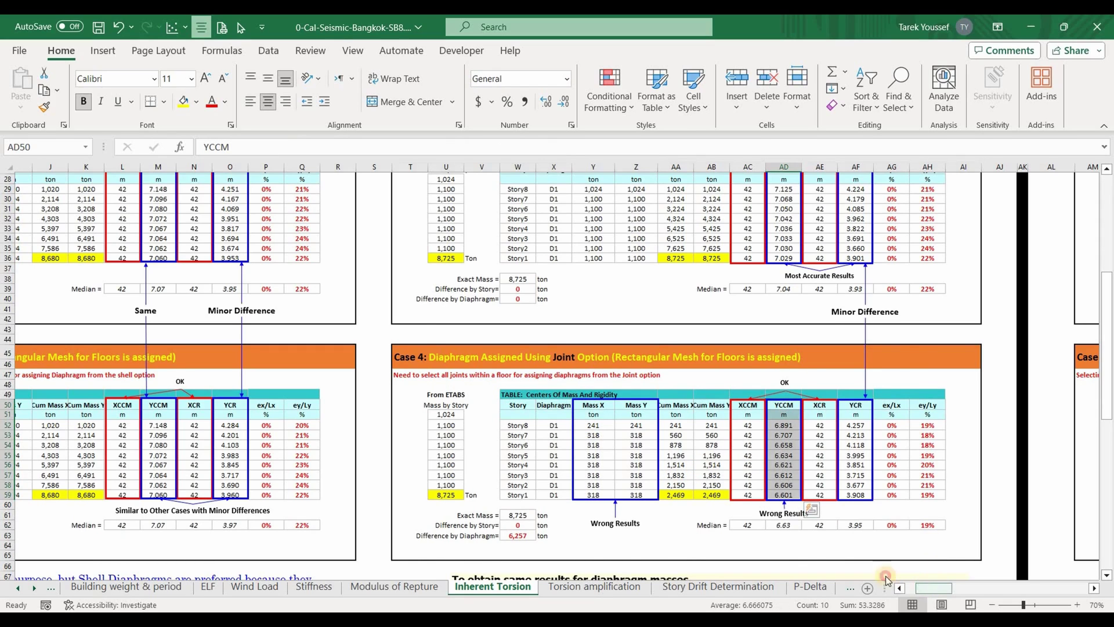
# - Read the three notes below Case 2 on Shell versus Joint diaphragms and relate them to the Shell case tables
pyautogui.hscroll(-5, 514, 434)
pyautogui.scroll(-2, 514, 434)
pyautogui.scroll(4, 514, 434)
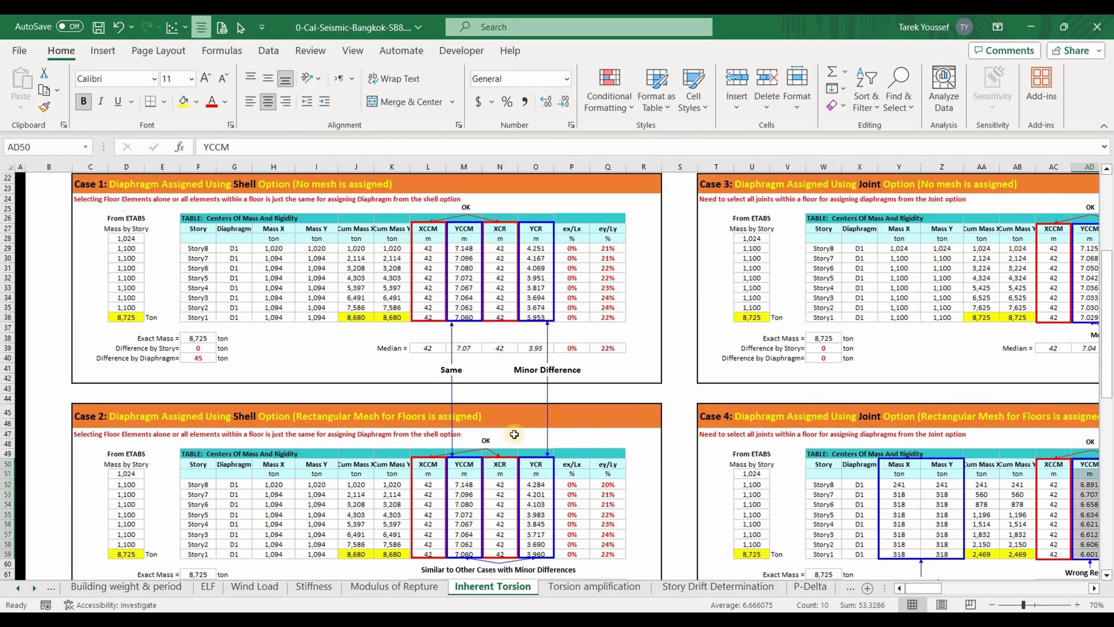
pyautogui.scroll(-8, 513, 434)
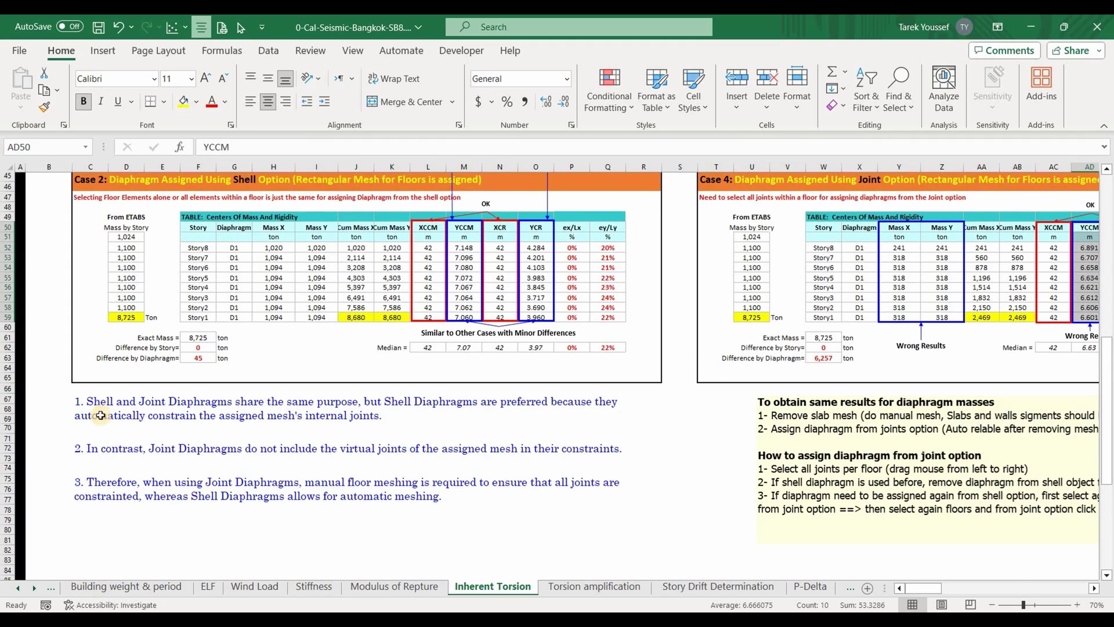
pyautogui.scroll(-1, 104, 384)
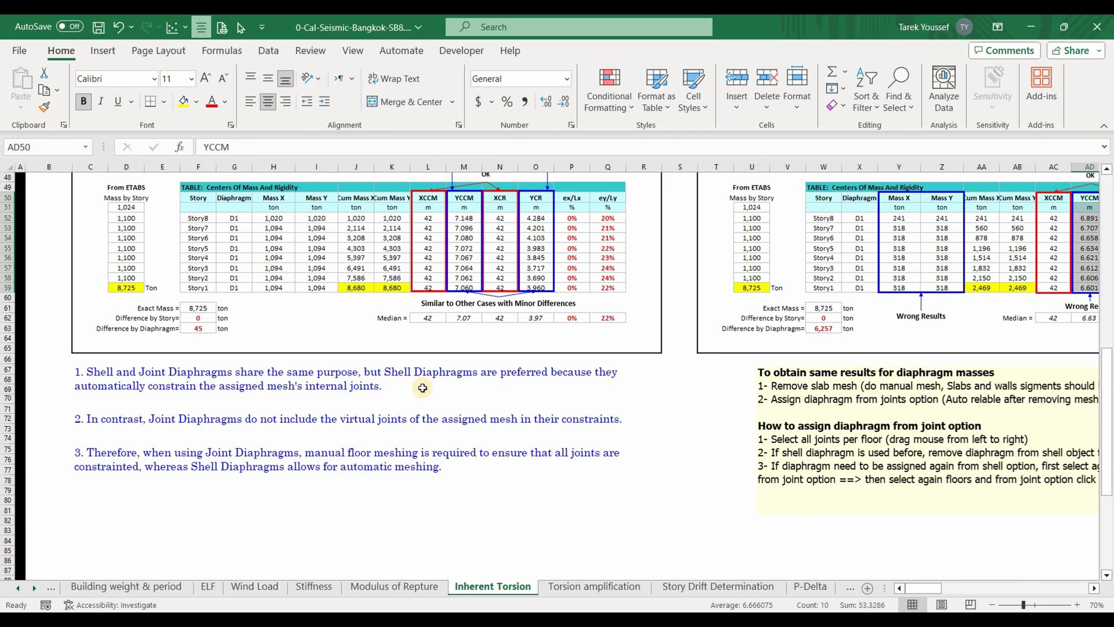
pyautogui.scroll(7, 350, 362)
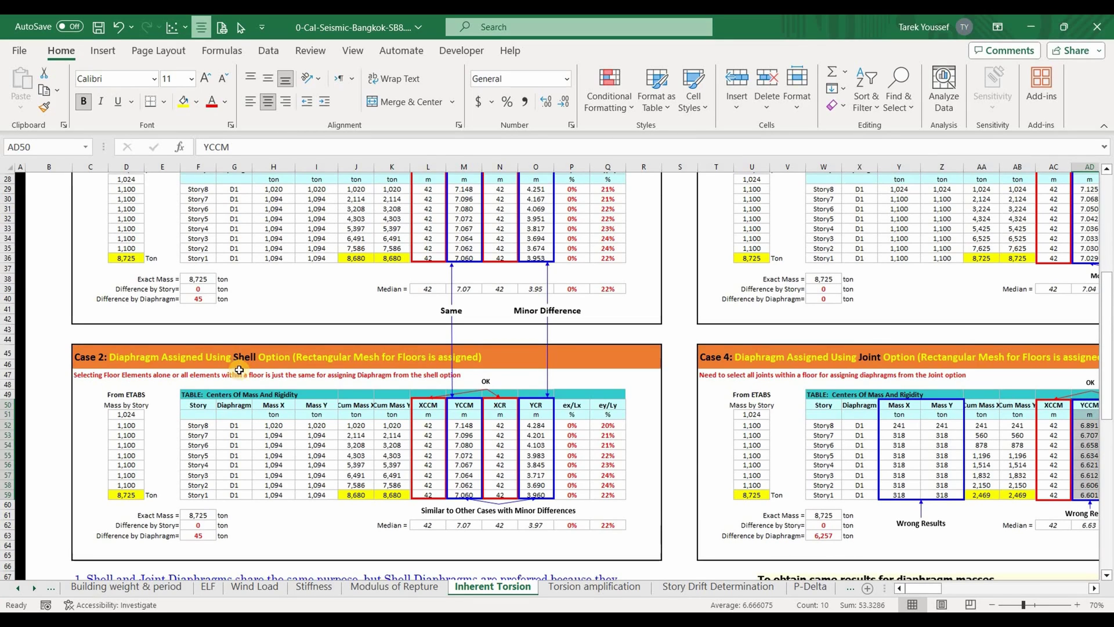
pyautogui.scroll(-4, 240, 370)
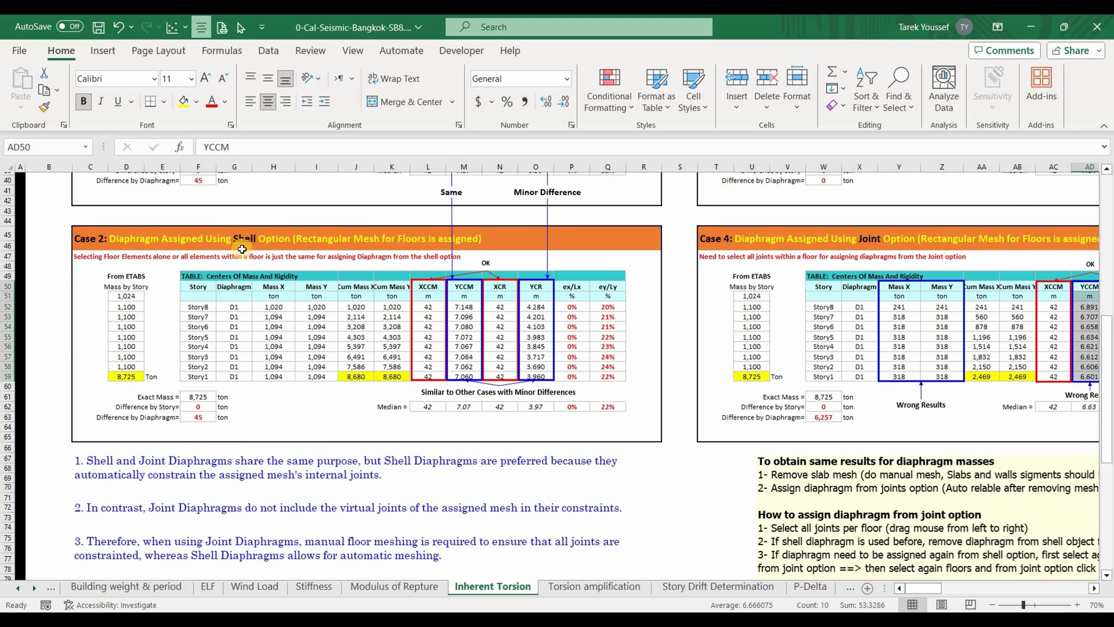
pyautogui.scroll(-1, 270, 445)
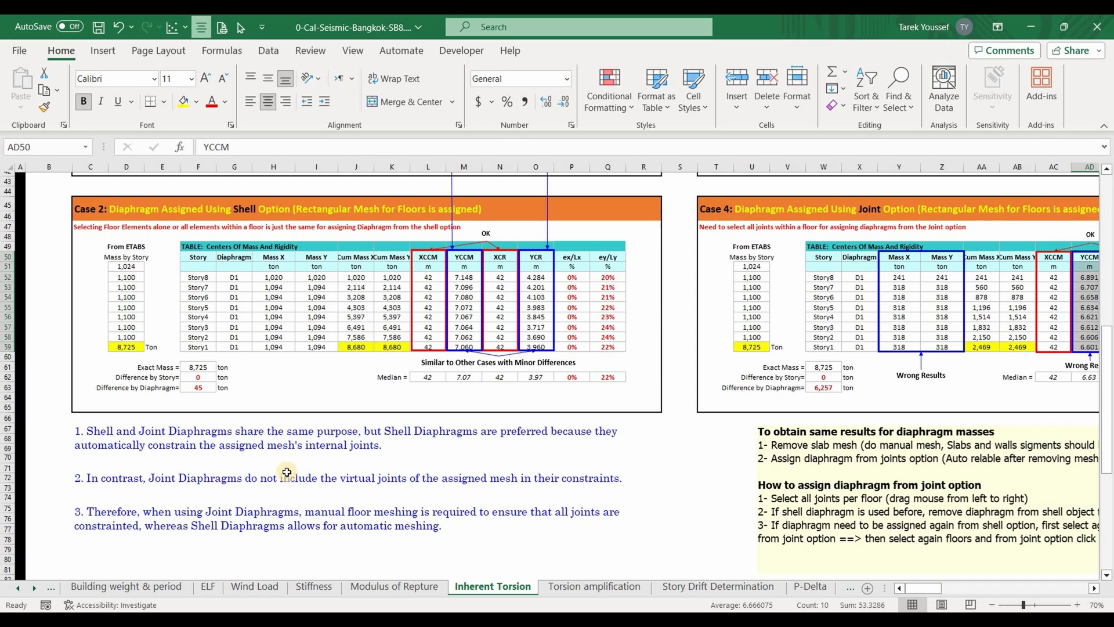
pyautogui.scroll(-1, 207, 498)
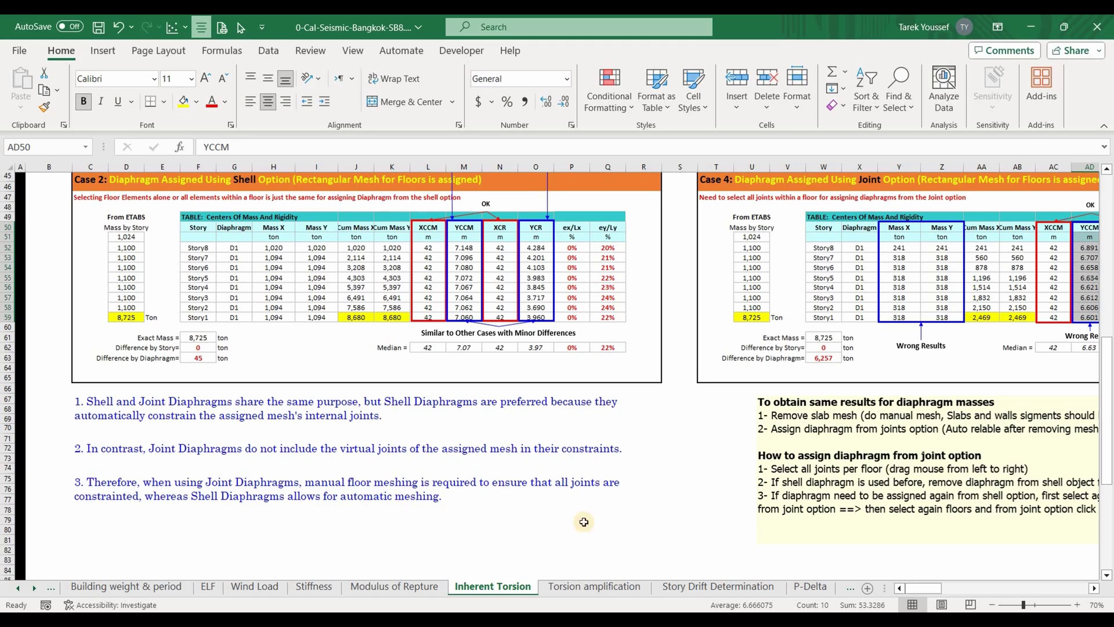
# - Return to the start of the Inherent Torsion sheet and save the workbook
pyautogui.hotkey('ctrl', 'Home')
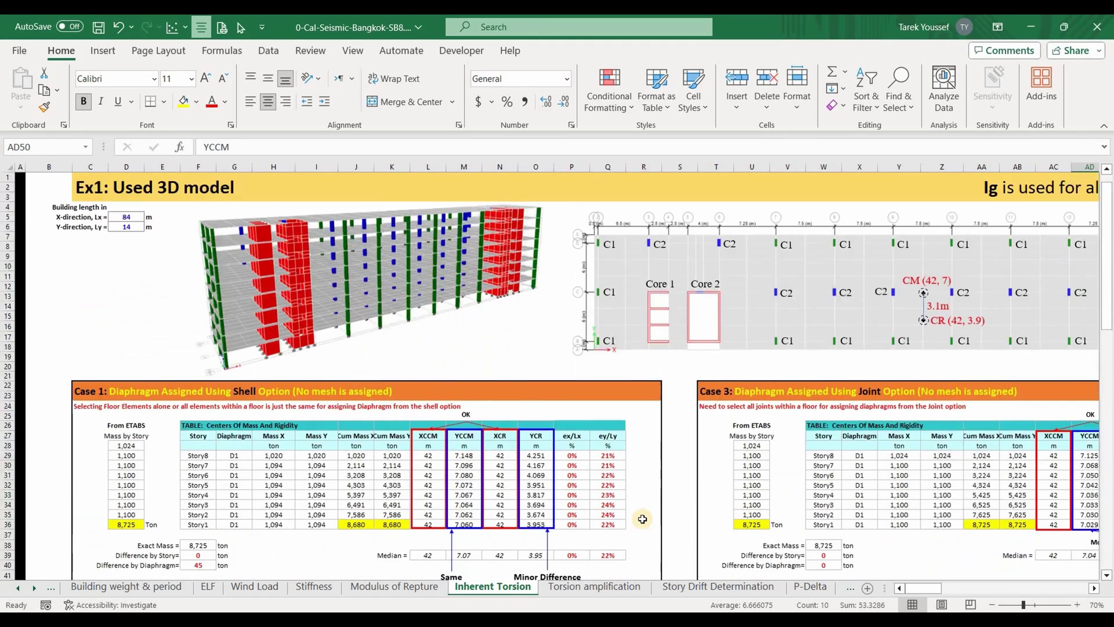
pyautogui.hotkey('ctrl', 's')
pyautogui.keyDown('ctrl'); pyautogui.scroll(-1, 714, 504); pyautogui.keyUp('ctrl')
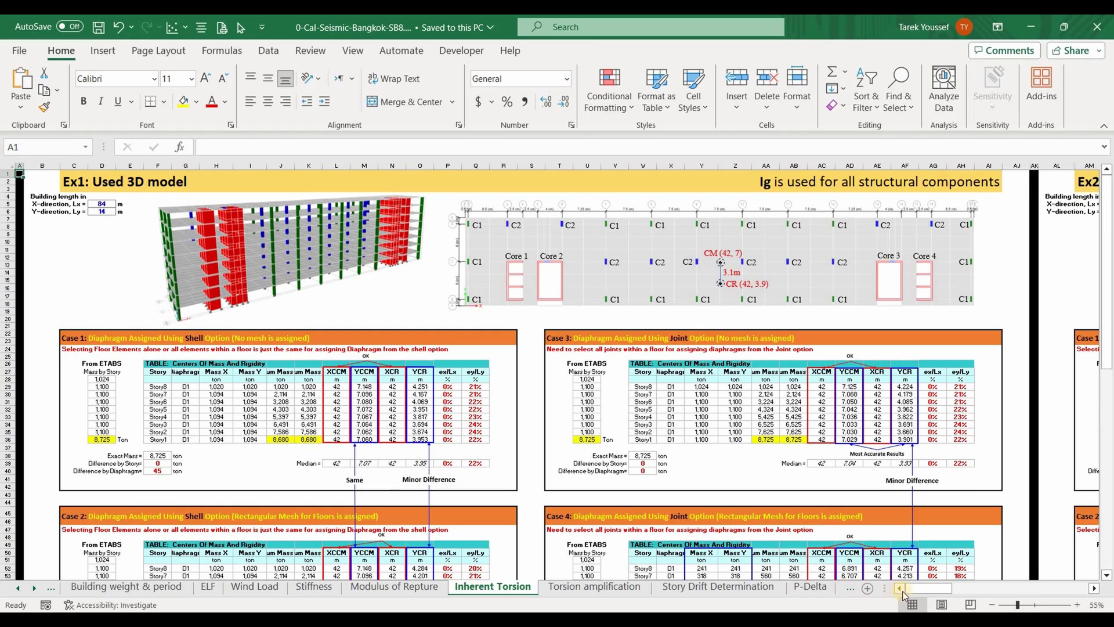
# - Check the Difference by Story and Difference by Diaphragm cells of Case 1 and Case 2 in the Ex2 manual-mesh model
pyautogui.moveTo(946, 593); pyautogui.dragTo(962, 594)
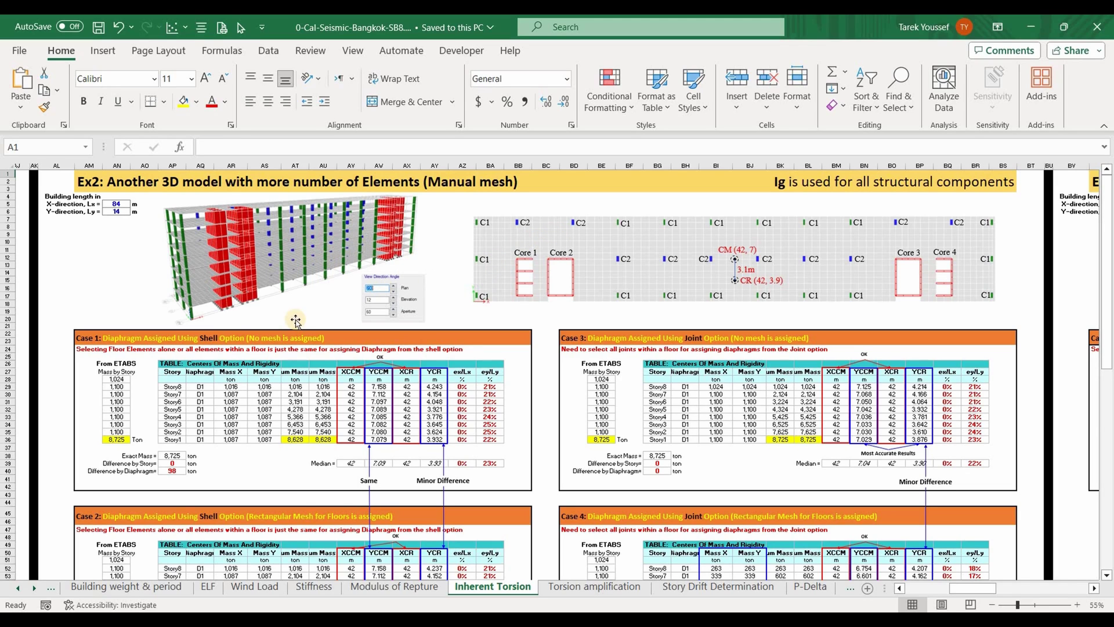
pyautogui.keyDown('ctrl'); pyautogui.scroll(1, 976, 586); pyautogui.keyUp('ctrl')
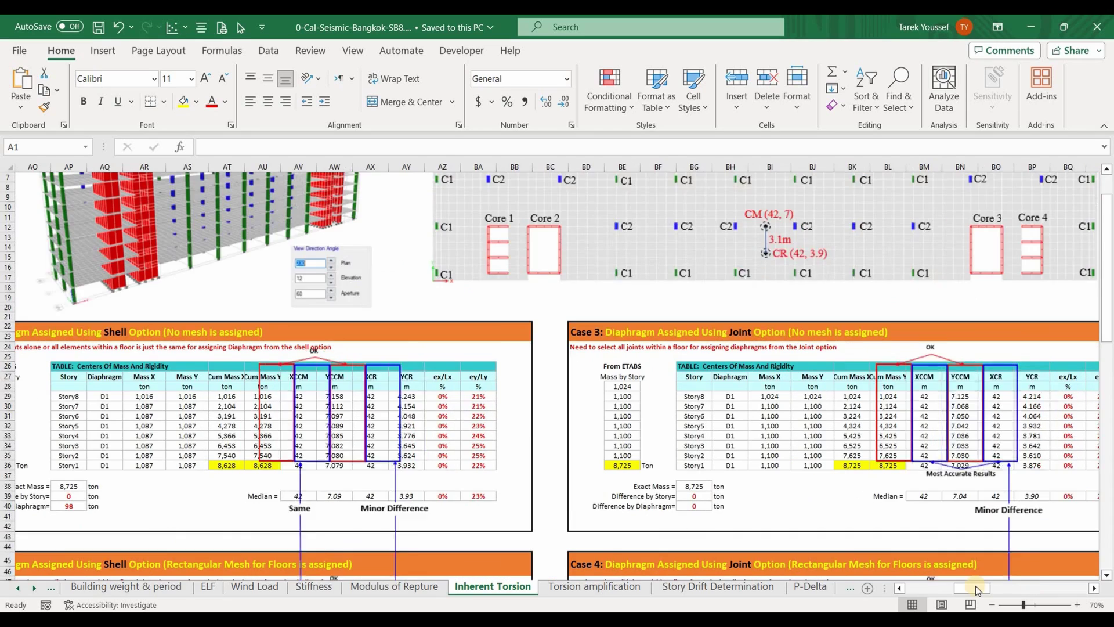
pyautogui.hscroll(-3, 952, 578)
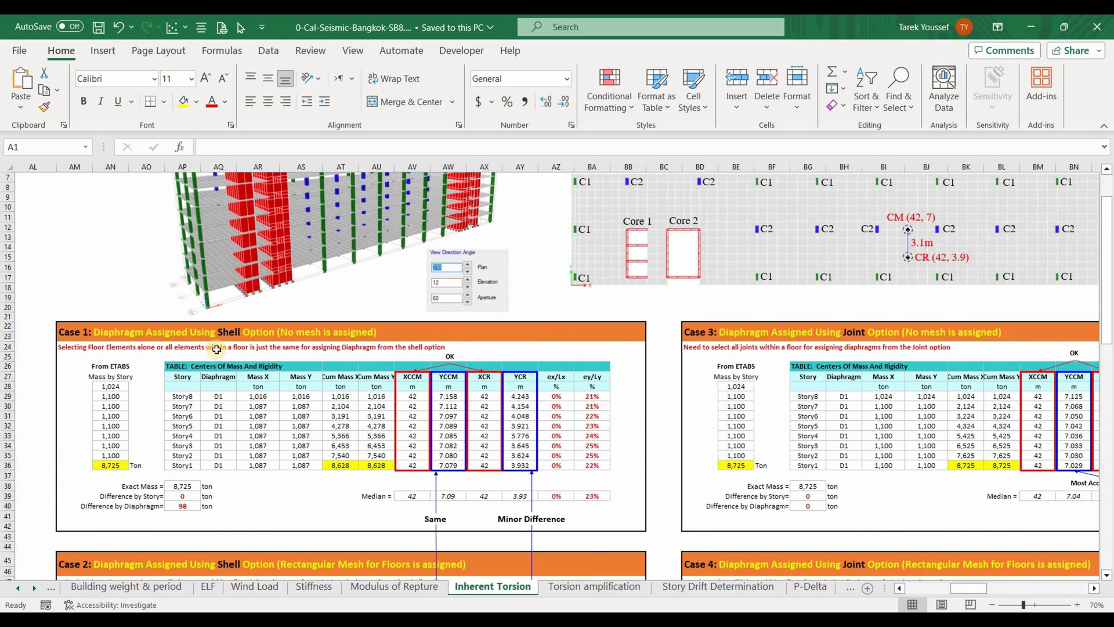
pyautogui.scroll(-6, 187, 323)
pyautogui.moveTo(188, 323); pyautogui.dragTo(188, 329)
pyautogui.scroll(-1, 170, 476)
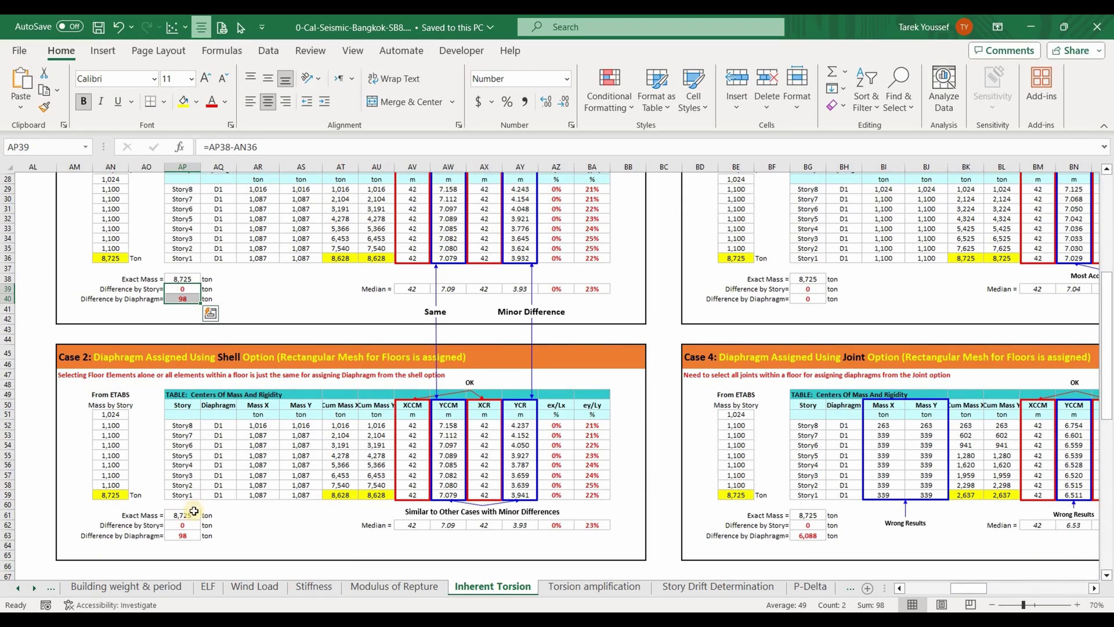
pyautogui.moveTo(189, 525); pyautogui.dragTo(187, 535)
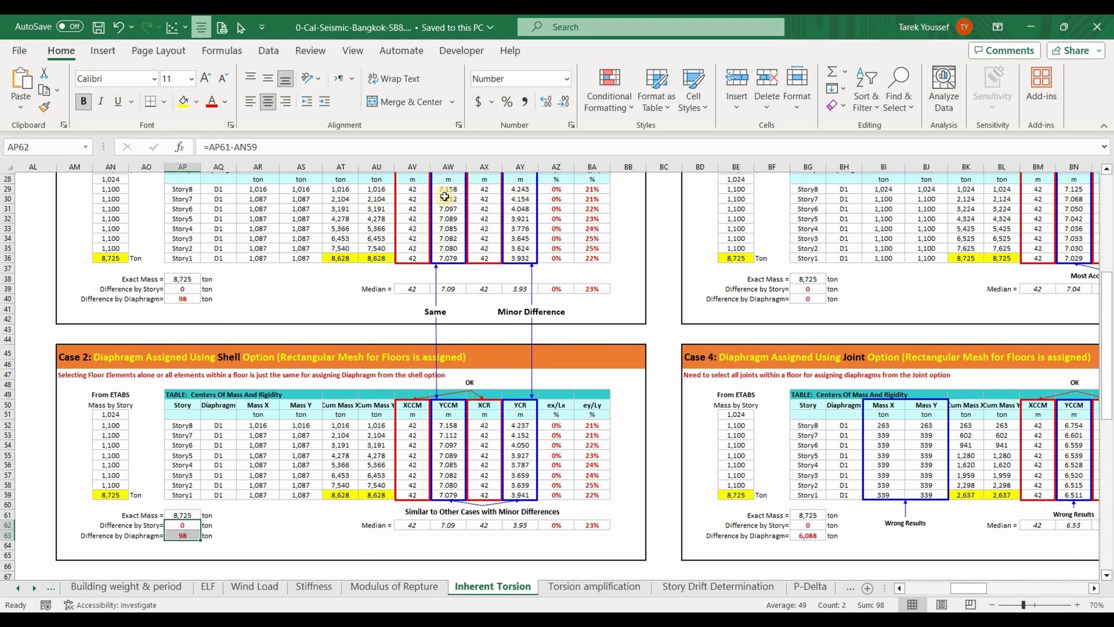
# - Compare the YCCM values of Case 1 and Case 2 in the Ex2 section
pyautogui.moveTo(448, 189); pyautogui.dragTo(448, 258)
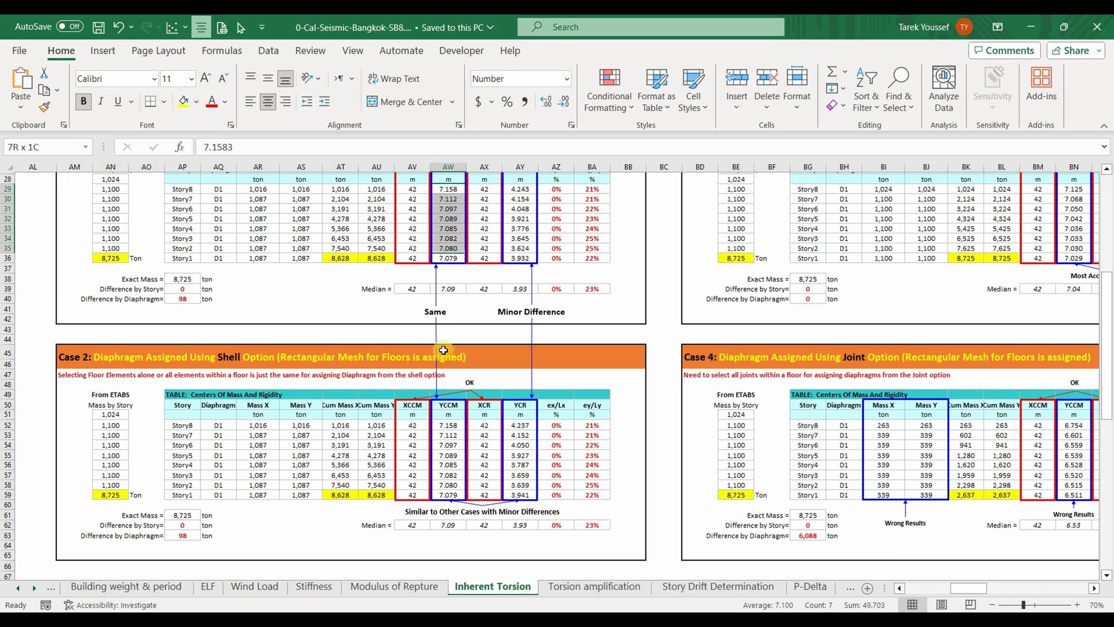
pyautogui.moveTo(448, 425); pyautogui.dragTo(448, 494)
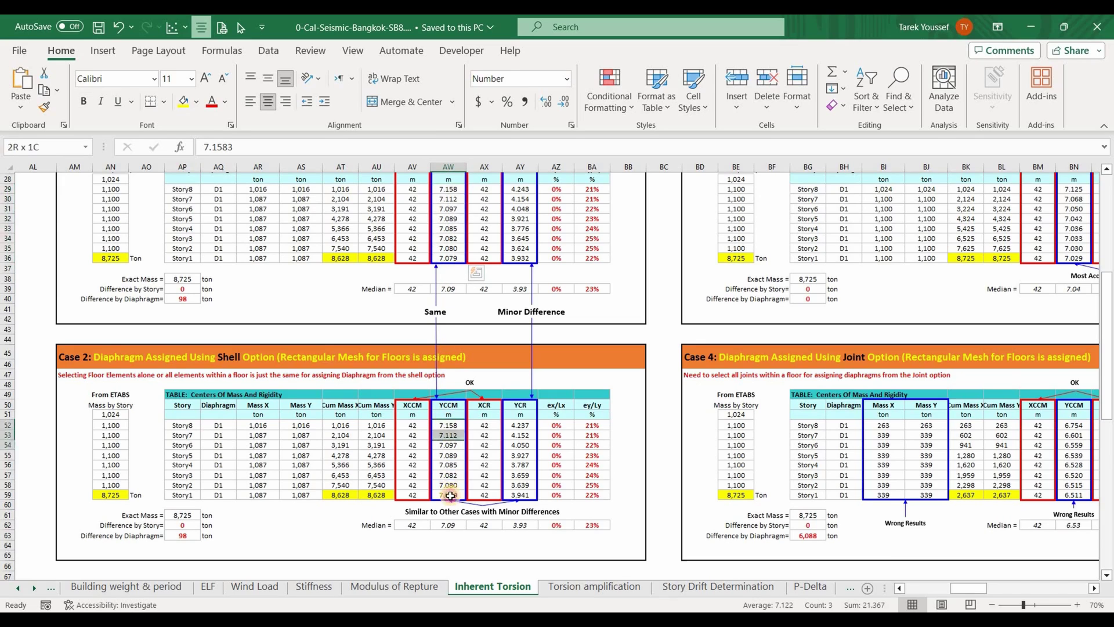
pyautogui.keyDown('ctrl'); pyautogui.scroll(-1, 378, 340); pyautogui.keyUp('ctrl')
pyautogui.hotkey('ctrl', 'q')
pyautogui.click(381, 342)
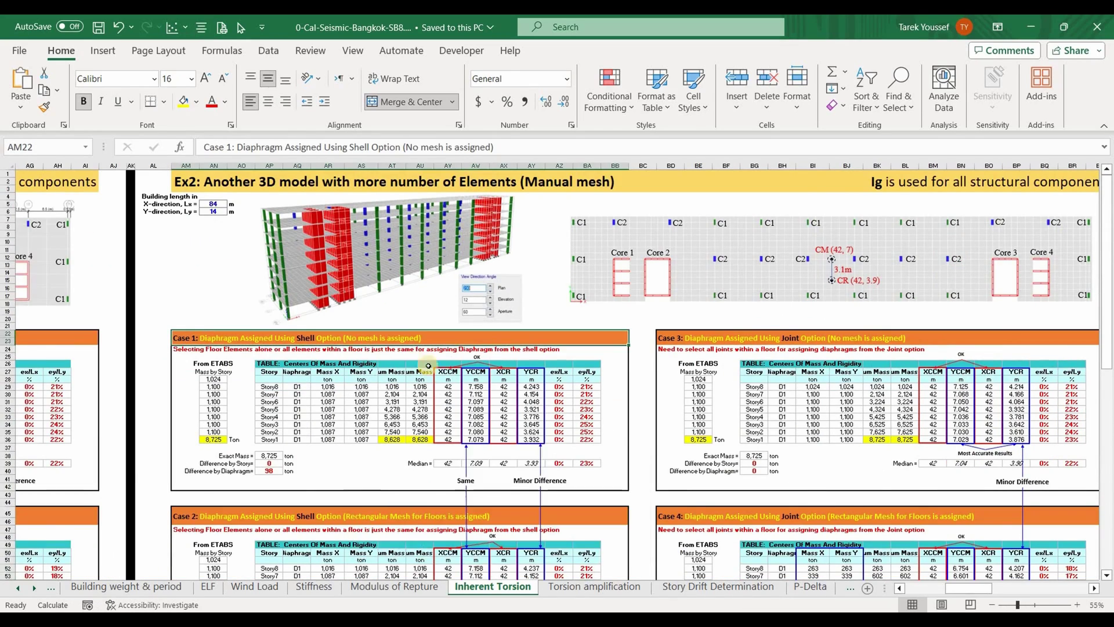
# - Compare the Ex1 Shell option cases with the Difference by Diaphragm and YCCM values of Case 1 in Ex2
pyautogui.keyDown('ctrl'); pyautogui.scroll(-1, 956, 585); pyautogui.keyUp('ctrl')
pyautogui.moveTo(938, 579); pyautogui.dragTo(906, 570)
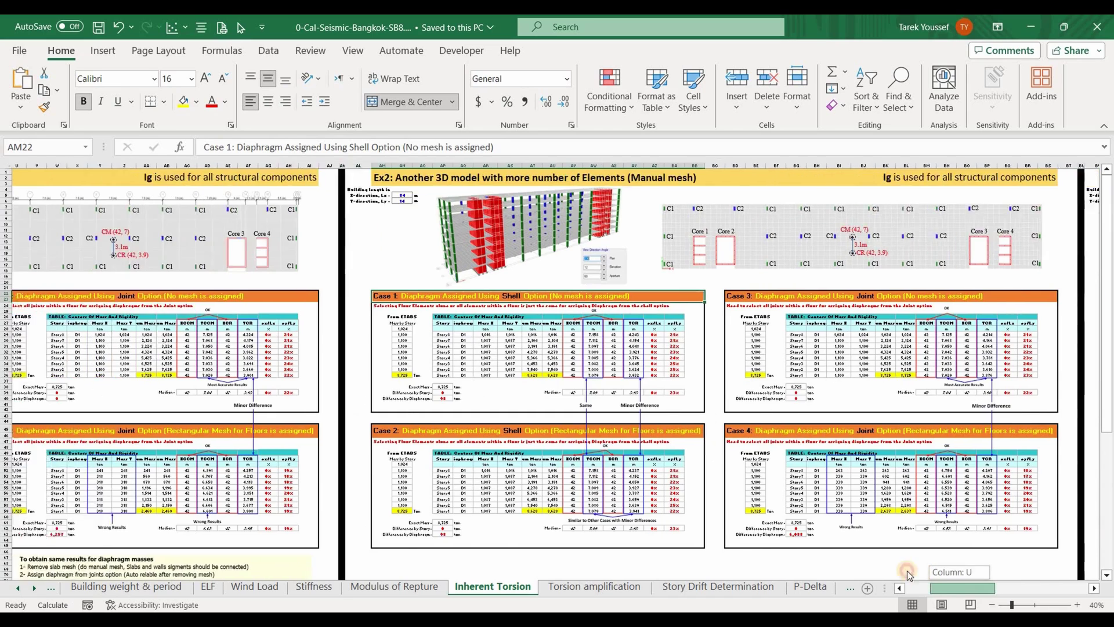
pyautogui.moveTo(47, 291); pyautogui.dragTo(378, 548)
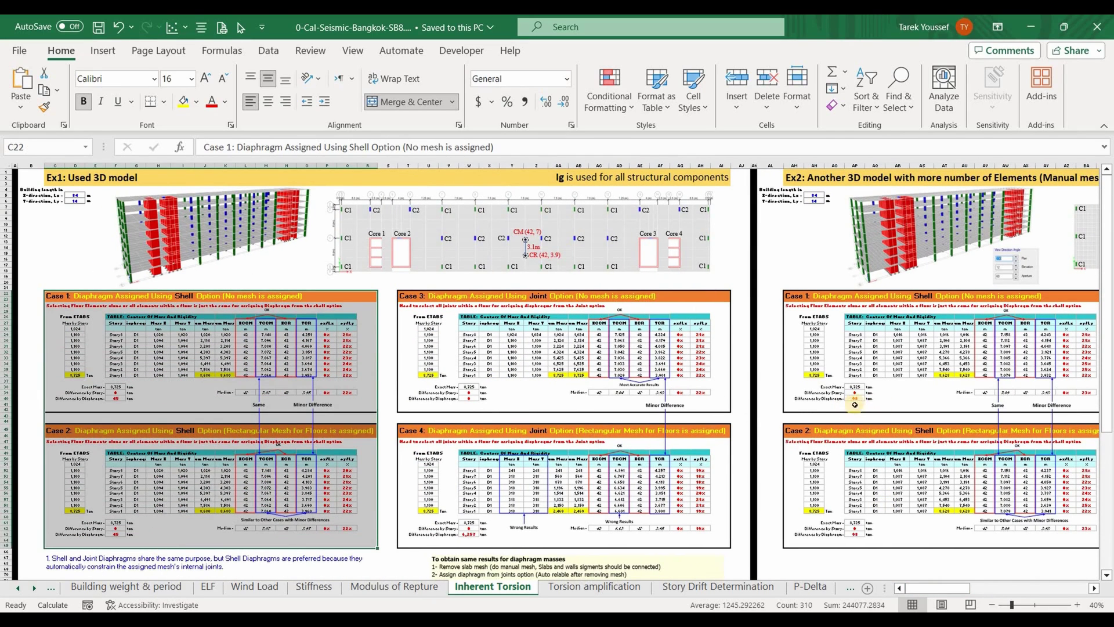
pyautogui.click(857, 399)
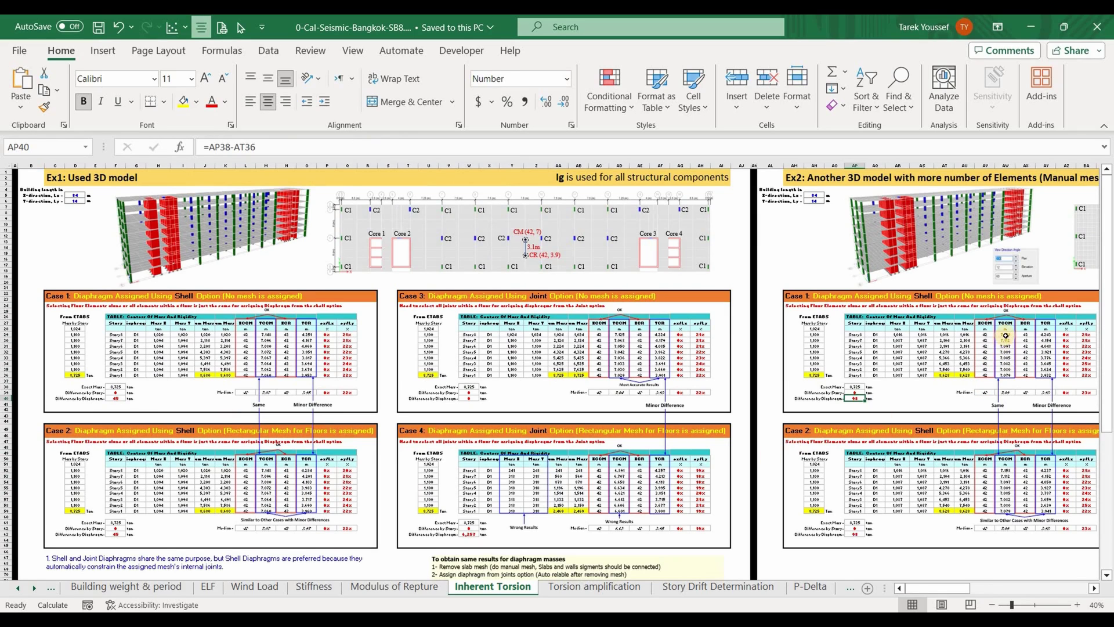
pyautogui.moveTo(1005, 335); pyautogui.dragTo(1006, 375)
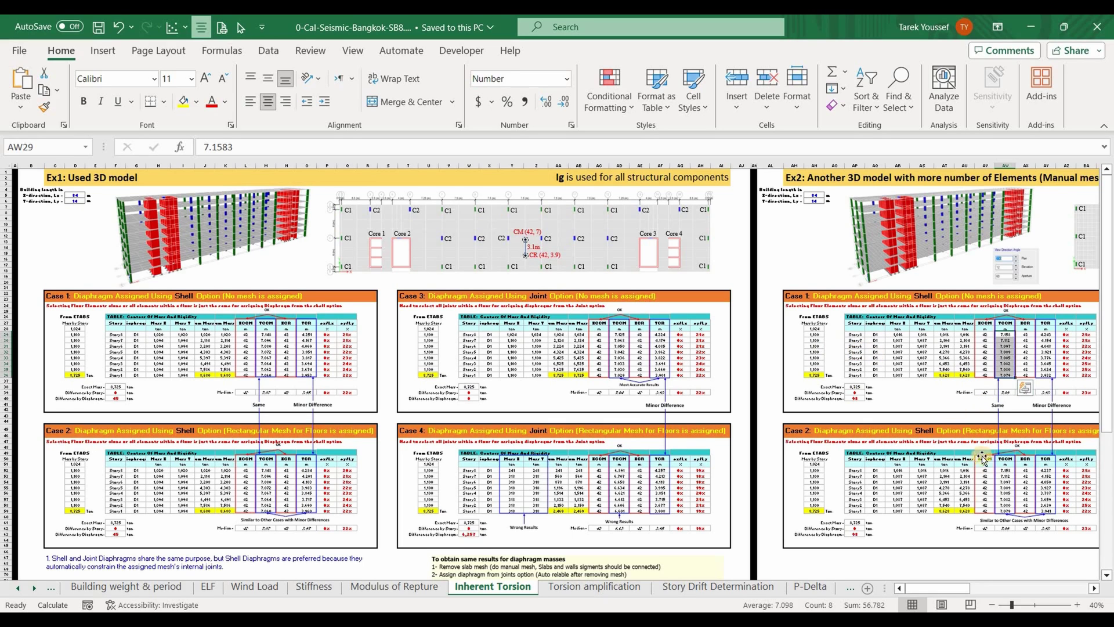
# - Check the Difference by Story and Difference by Diaphragm cells of Case 3, the unmeshed Joint option, in Ex2
pyautogui.moveTo(949, 585); pyautogui.dragTo(1021, 592)
pyautogui.keyDown('ctrl'); pyautogui.scroll(1, 789, 500); pyautogui.keyUp('ctrl')
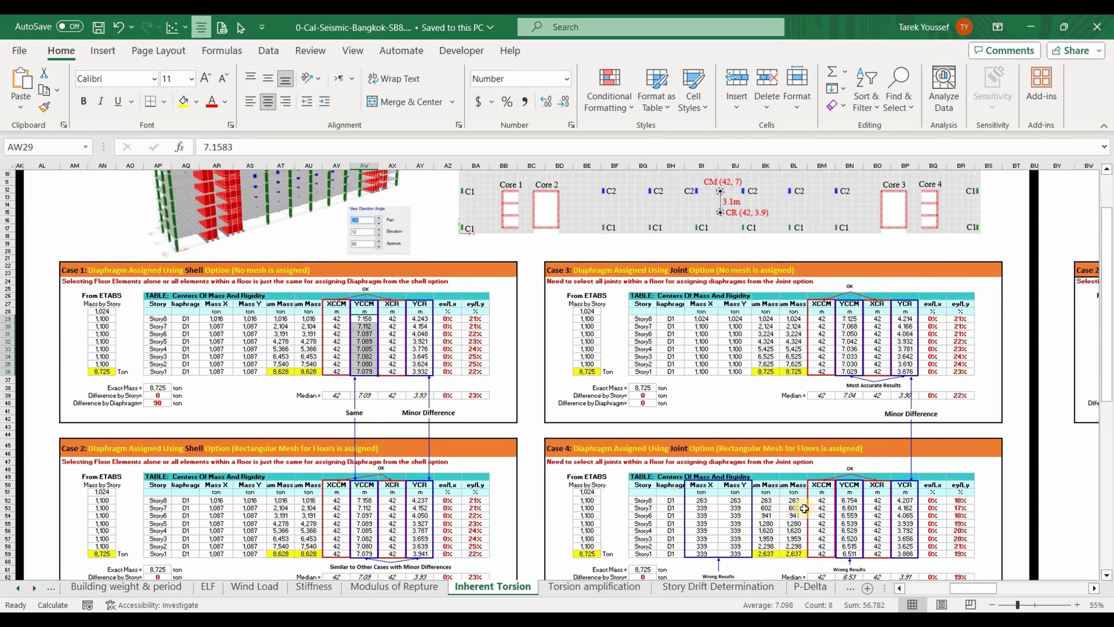
pyautogui.keyDown('ctrl'); pyautogui.scroll(1, 804, 509); pyautogui.keyUp('ctrl')
pyautogui.moveTo(661, 466); pyautogui.dragTo(665, 475)
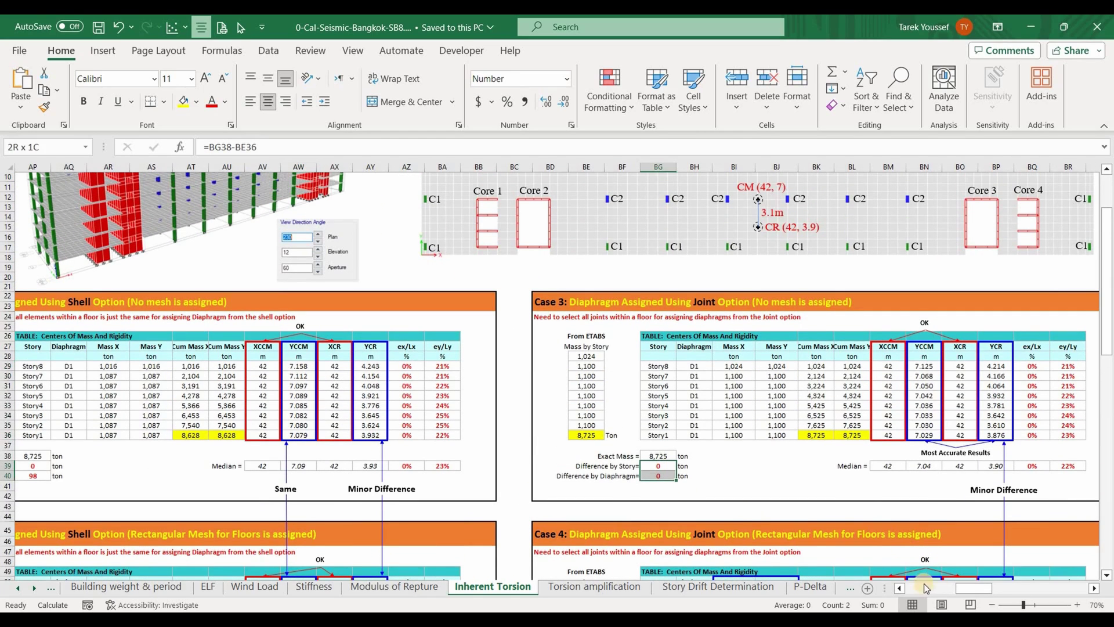
# - Compare the YCCM values of the unmeshed Joint option, Case 3, between the Ex1 and Ex2 models
pyautogui.moveTo(981, 591)
pyautogui.mouseDown()
pyautogui.moveTo(962, 585)
pyautogui.moveTo(972, 587)
pyautogui.mouseUp()
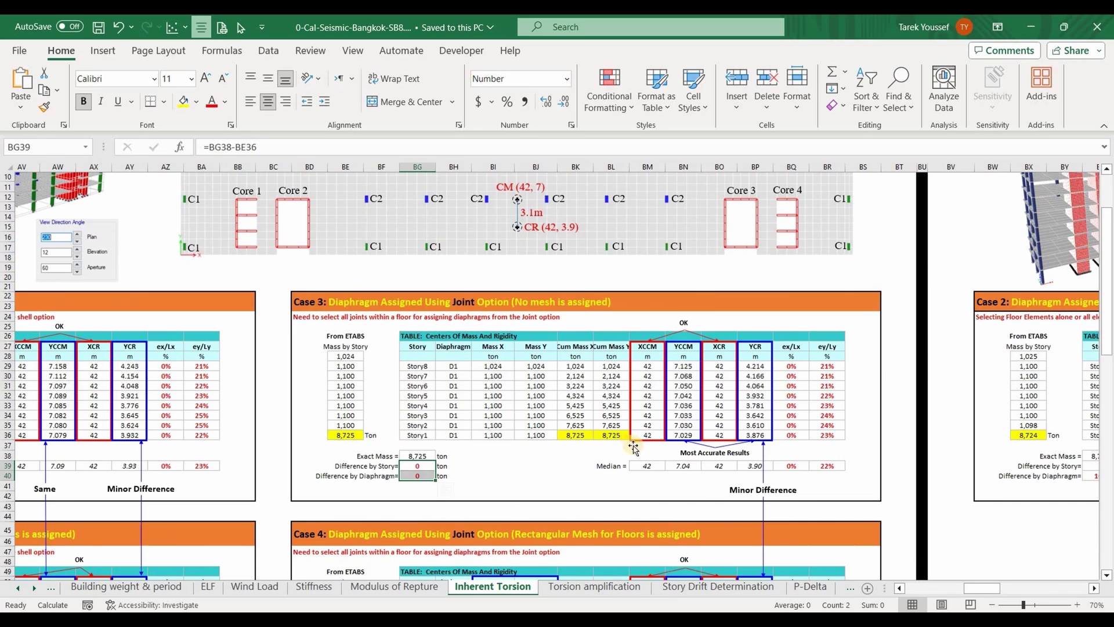
pyautogui.hotkey('ctrl', 'q')
pyautogui.click(647, 486)
pyautogui.keyDown('ctrl'); pyautogui.scroll(-1, 647, 485); pyautogui.keyUp('ctrl')
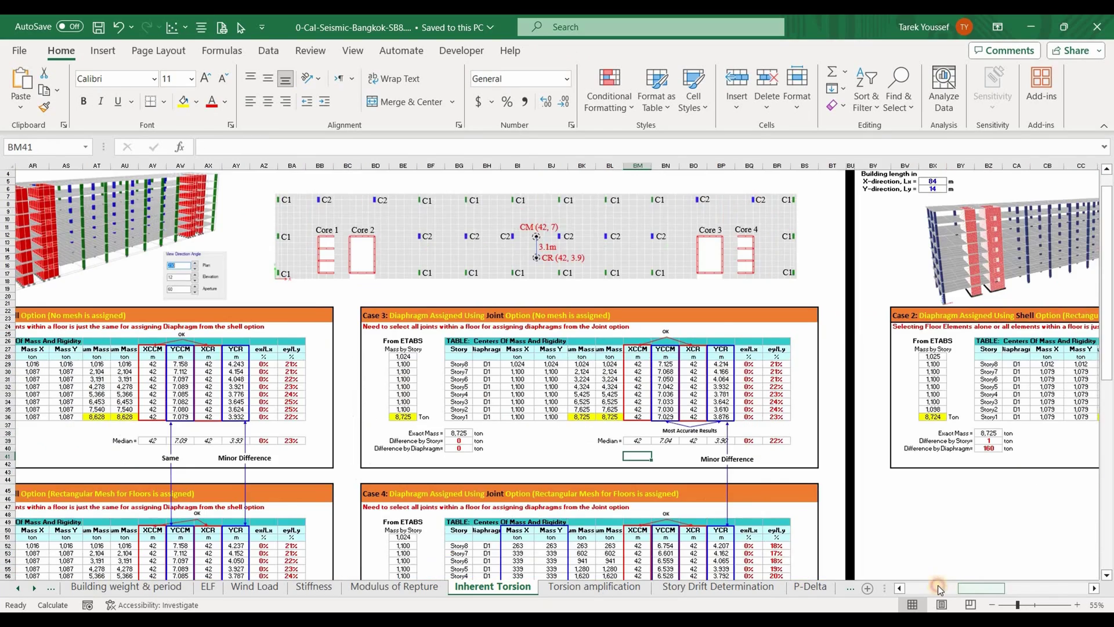
pyautogui.moveTo(937, 585); pyautogui.dragTo(946, 587)
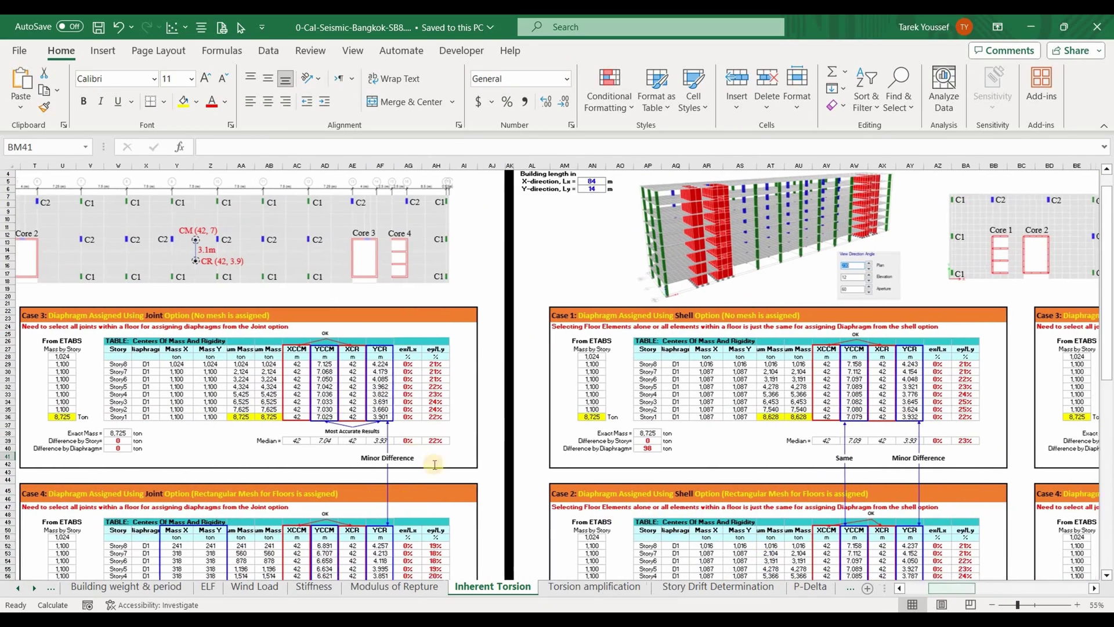
pyautogui.moveTo(323, 365); pyautogui.dragTo(323, 417)
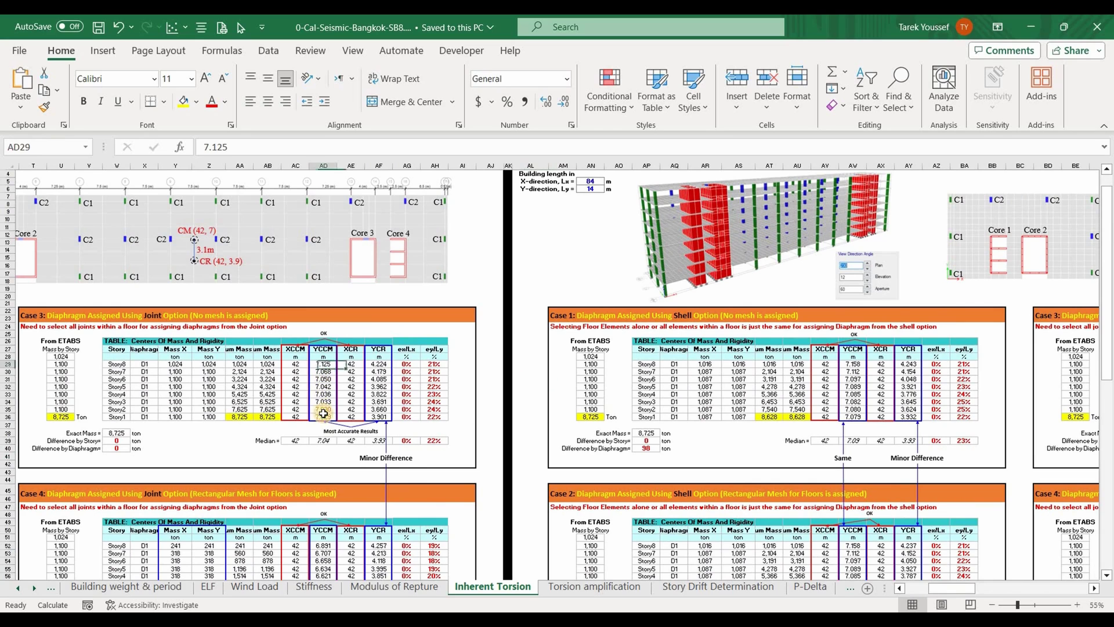
pyautogui.moveTo(969, 587); pyautogui.dragTo(985, 587)
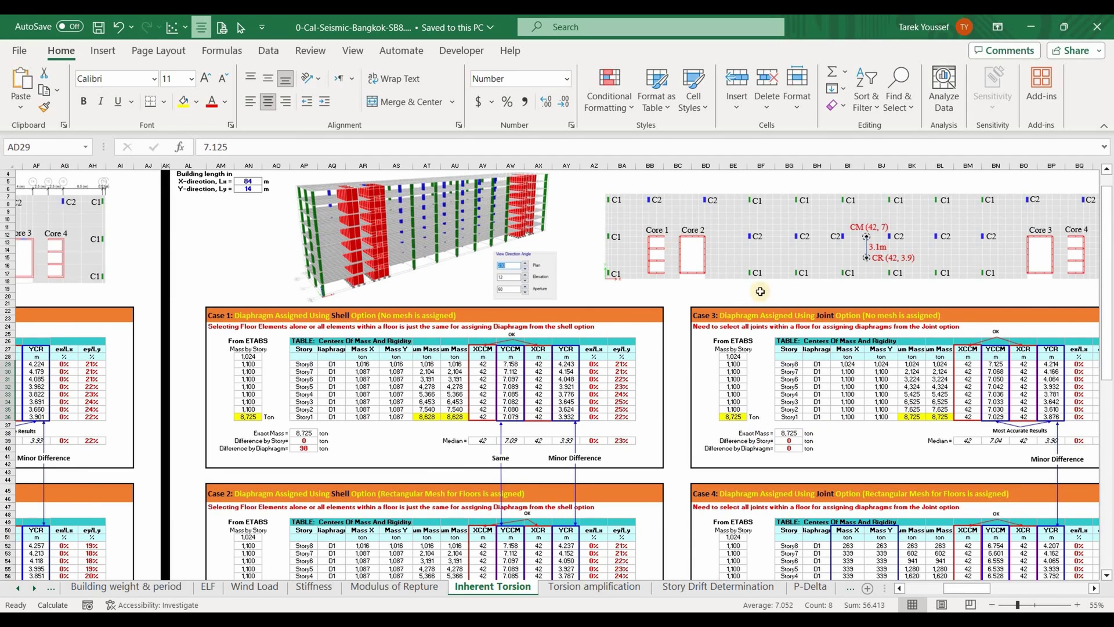
pyautogui.moveTo(969, 590); pyautogui.dragTo(981, 589)
# - Review the mass and YCCM results of Case 4, the Joint option with rectangular mesh, in Ex2
pyautogui.scroll(-7, 581, 432)
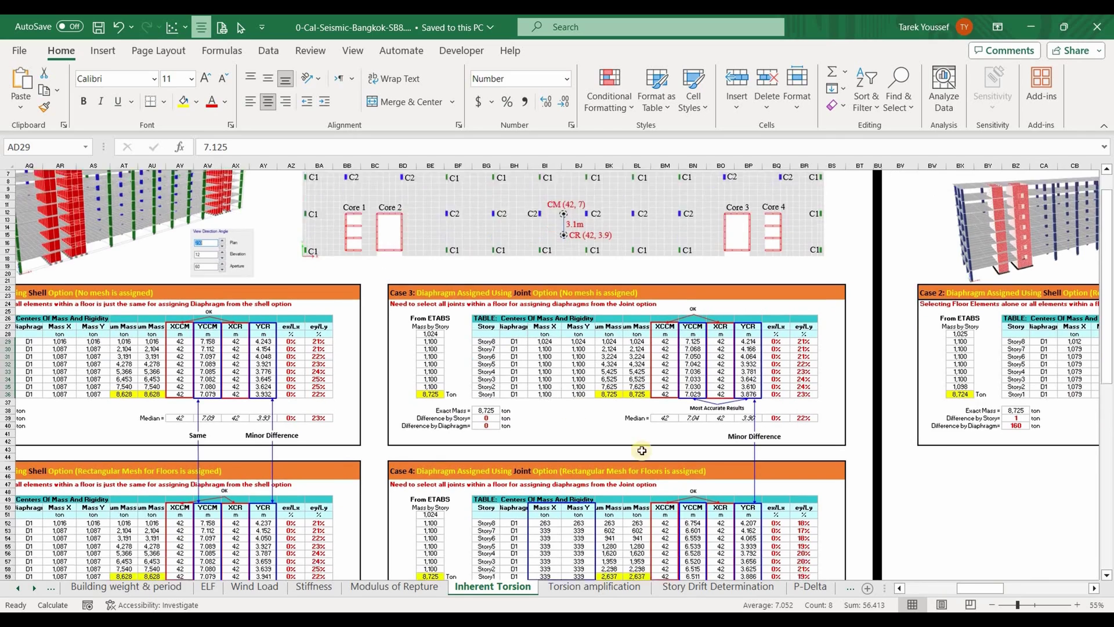
pyautogui.keyDown('ctrl'); pyautogui.scroll(1, 728, 472); pyautogui.keyUp('ctrl')
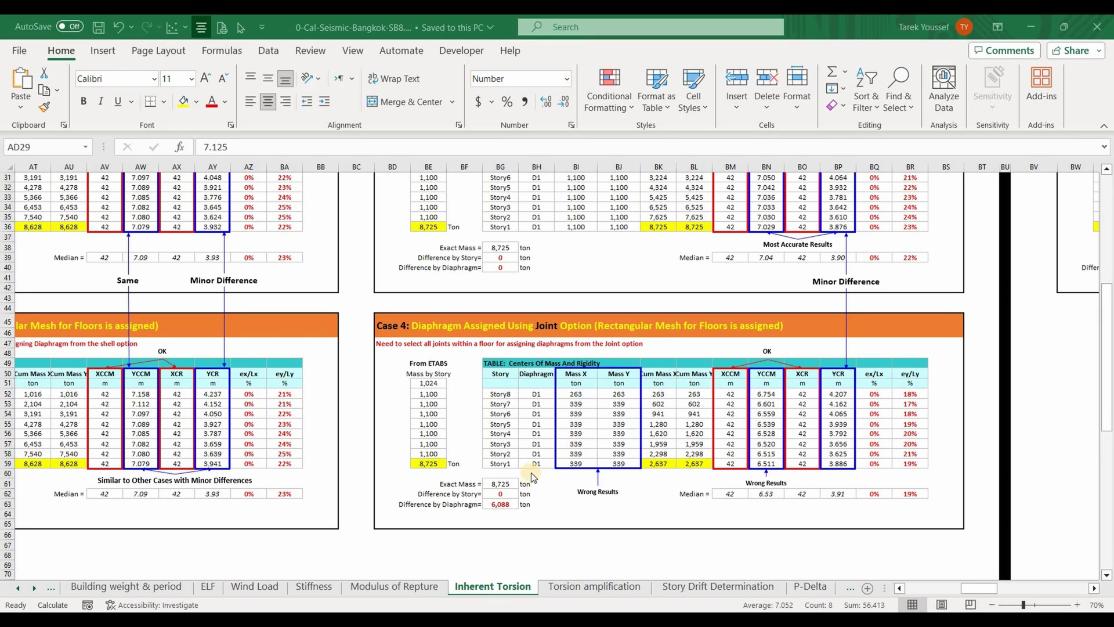
pyautogui.scroll(9, 937, 539)
pyautogui.scroll(1, 938, 539)
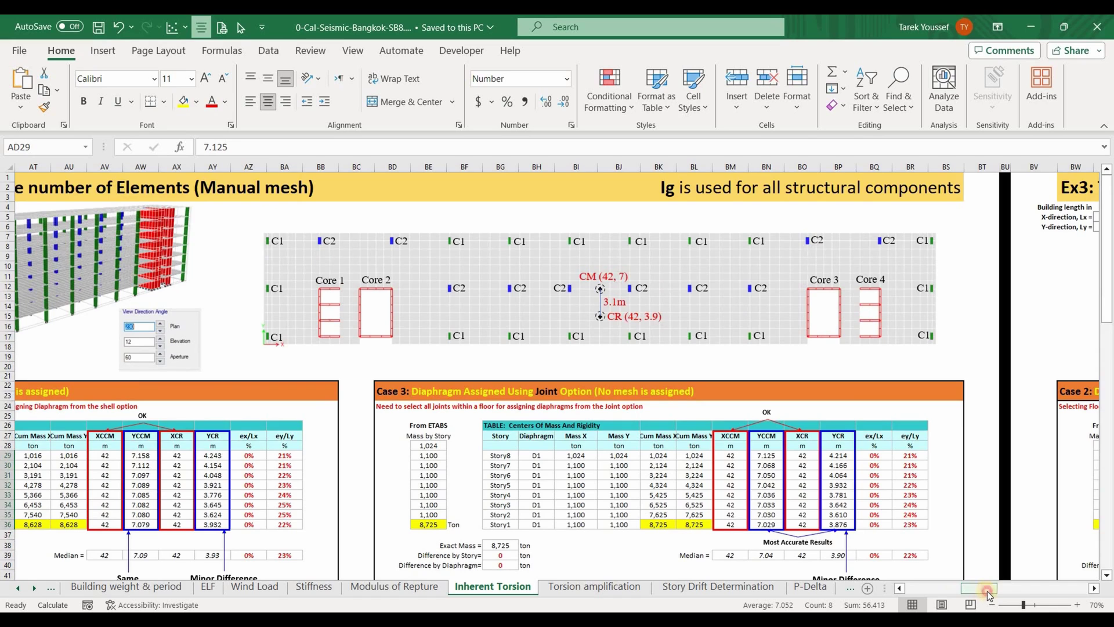
# - Check the Ig stiffness note of the Ex3 model against the one in the Ex1 section
pyautogui.moveTo(987, 591); pyautogui.dragTo(1027, 591)
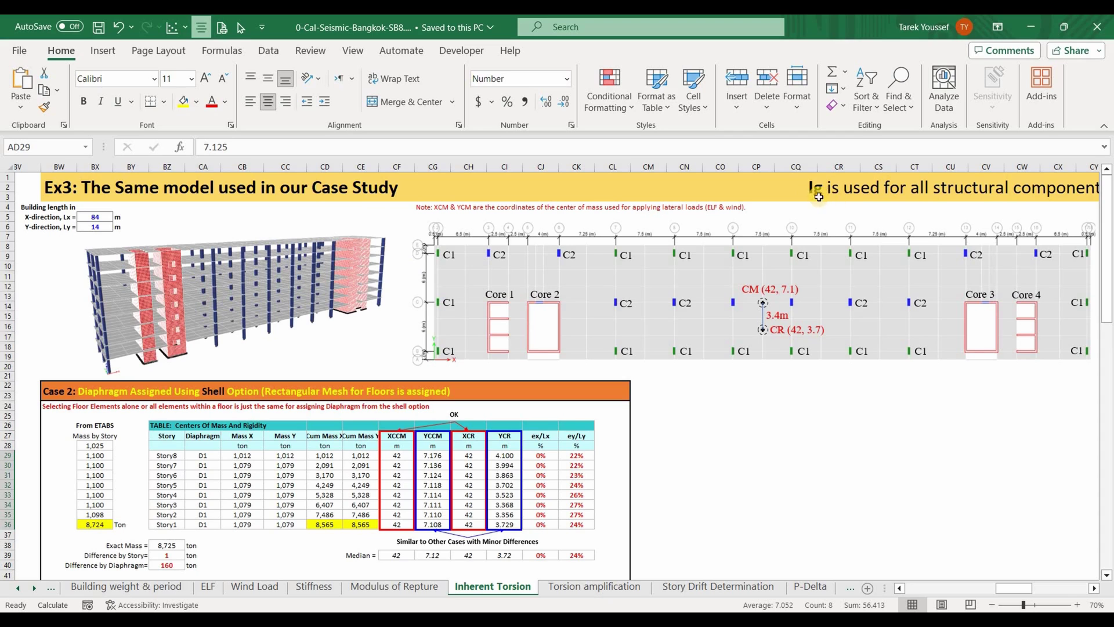
pyautogui.keyDown('ctrl'); pyautogui.scroll(-2, 818, 302); pyautogui.keyUp('ctrl')
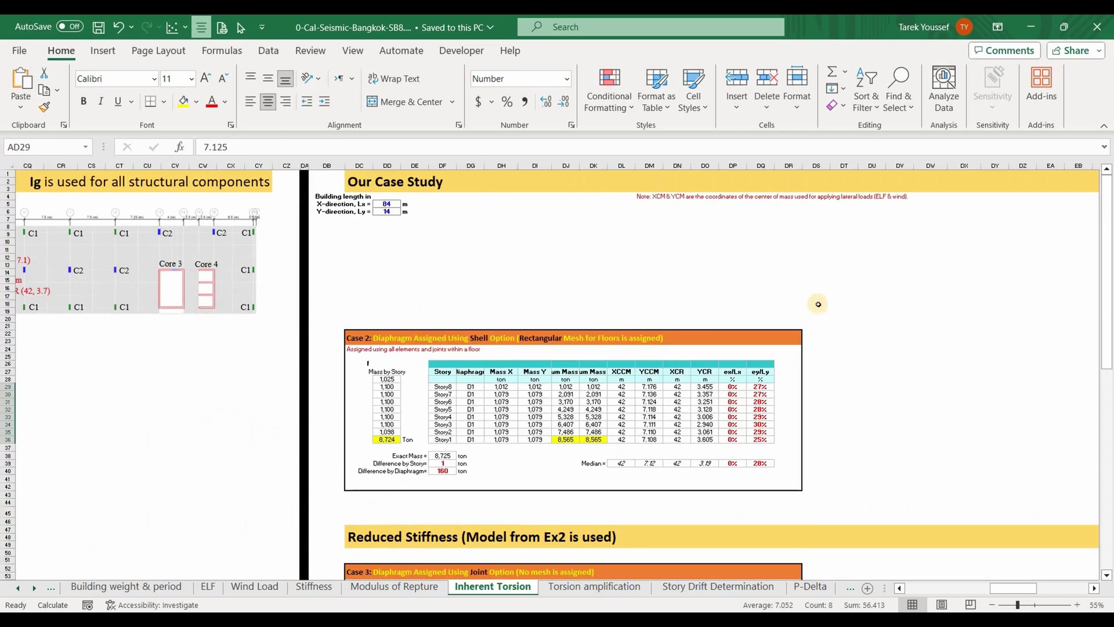
pyautogui.click(1020, 583)
pyautogui.moveTo(1015, 587); pyautogui.dragTo(910, 561)
pyautogui.click(638, 178)
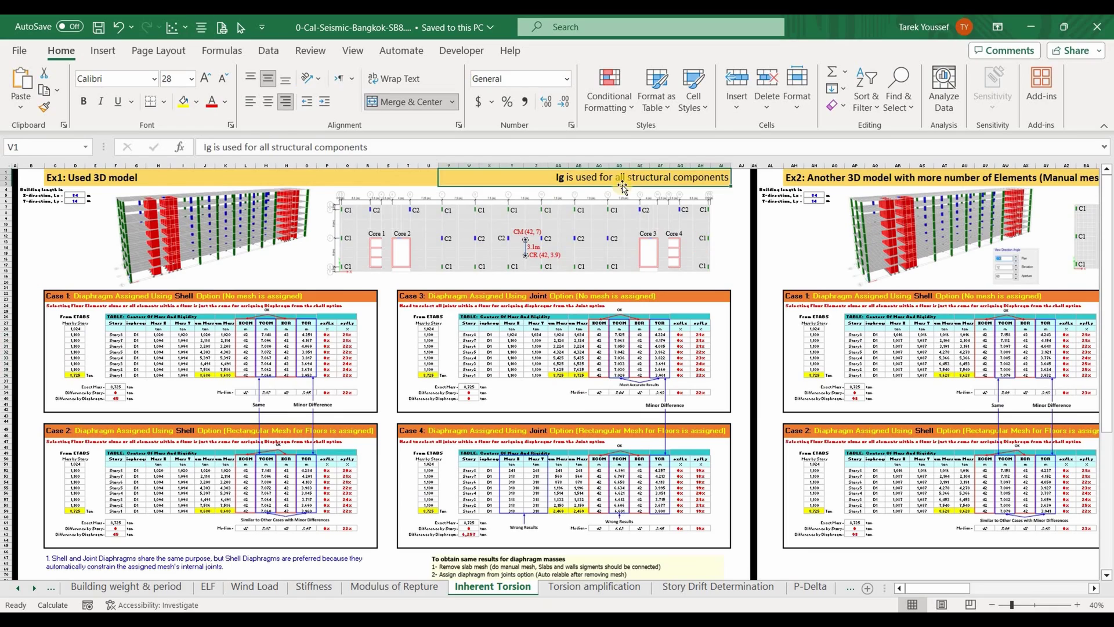
pyautogui.keyDown('shift'); pyautogui.hscroll(6, 886, 455); pyautogui.keyUp('shift')
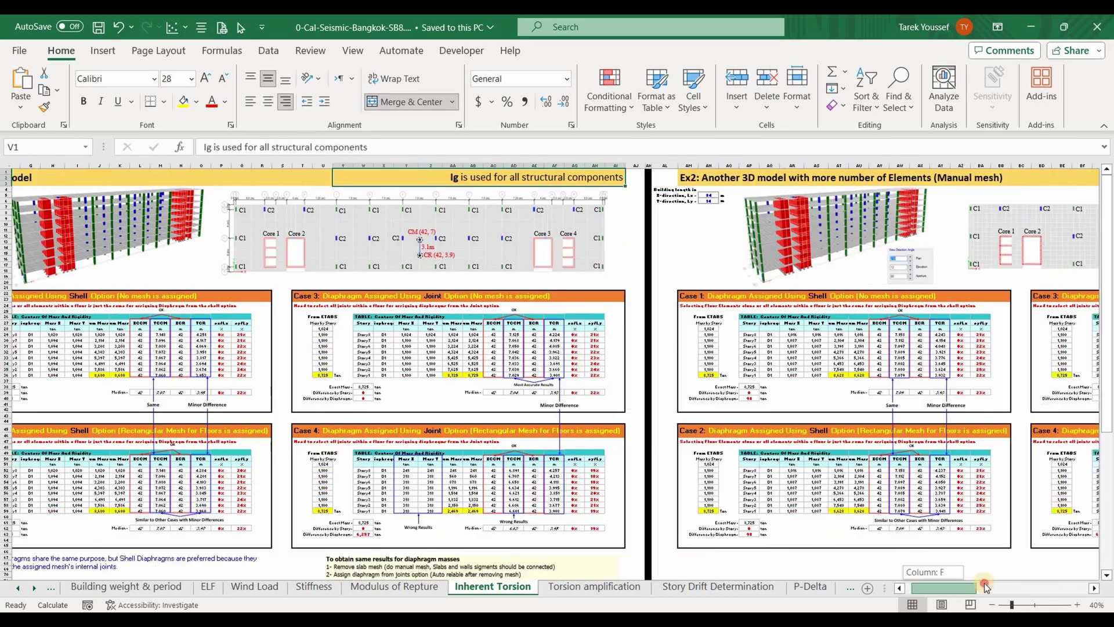
pyautogui.keyDown('ctrl'); pyautogui.scroll(2, 900, 533); pyautogui.keyUp('ctrl')
pyautogui.keyDown('ctrl'); pyautogui.scroll(1, 901, 534); pyautogui.keyUp('ctrl')
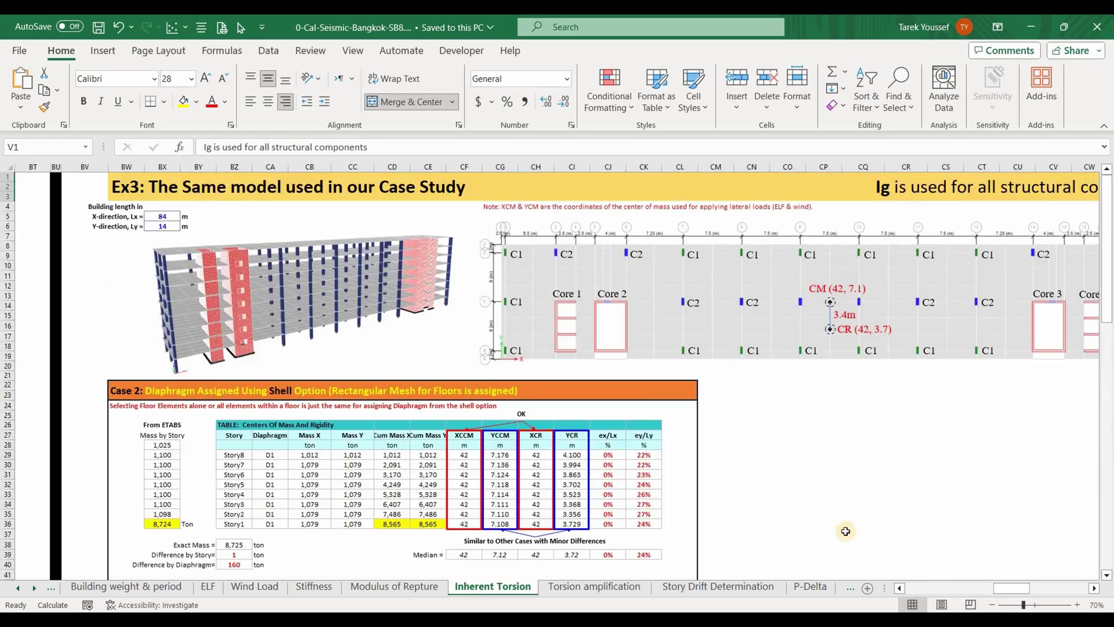
# - Check the Difference by Diaphragm cell and the YCCM column of Case 2 in Ex3
pyautogui.click(442, 498)
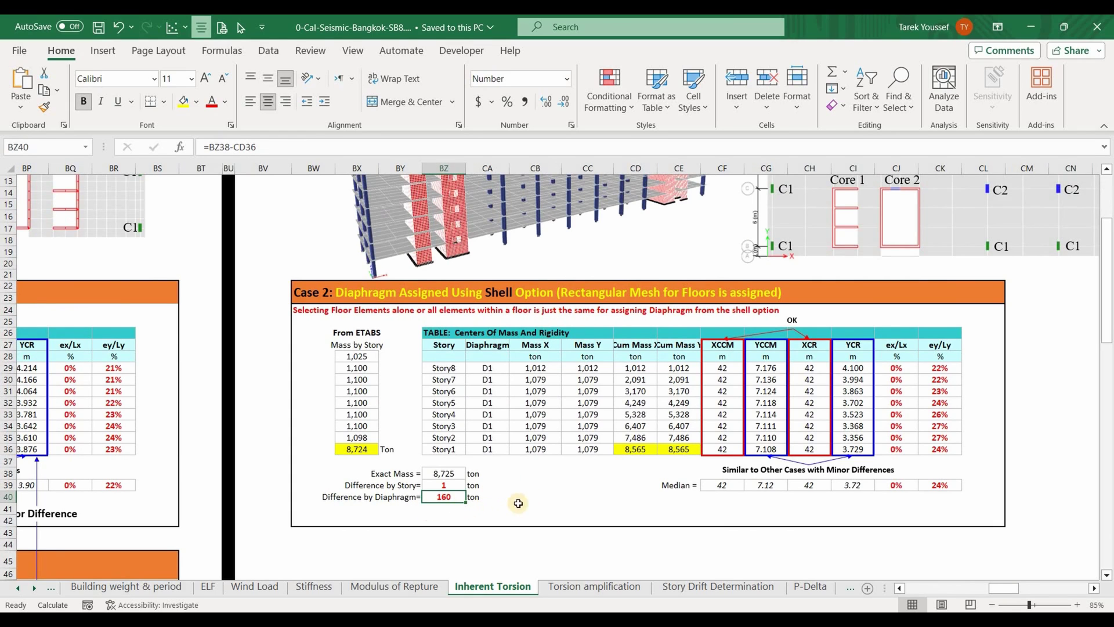
pyautogui.scroll(1, 772, 413)
pyautogui.click(769, 405)
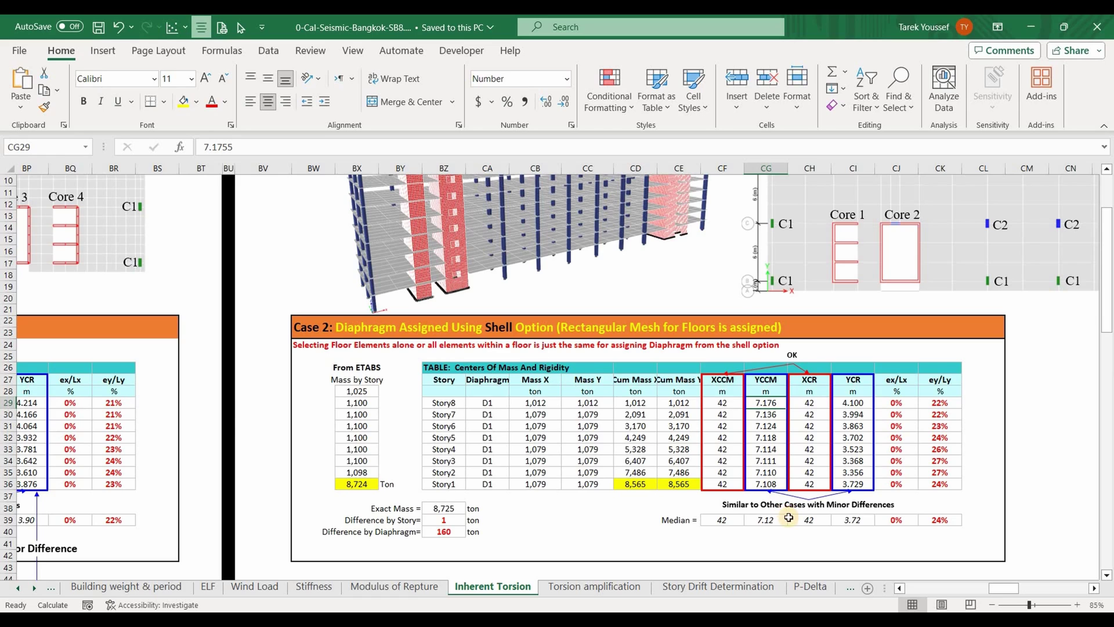
# - Compare the median ey/Ly of Case 3 in Ex2 with that of Case 2 in Ex3
pyautogui.keyDown('ctrl'); pyautogui.scroll(-1, 792, 506); pyautogui.keyUp('ctrl')
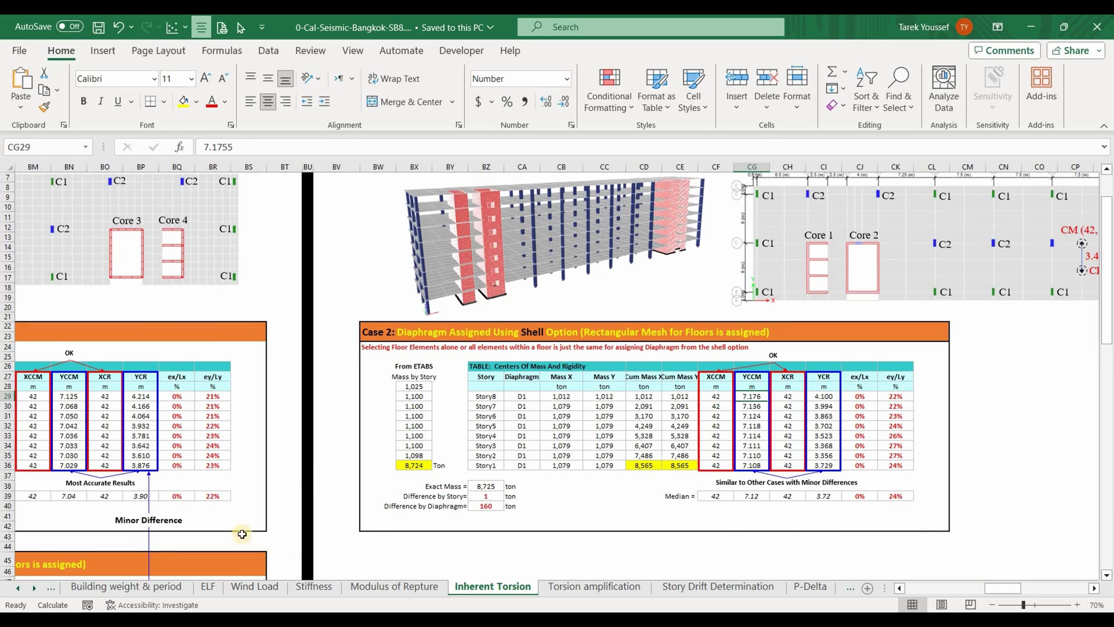
pyautogui.click(220, 498)
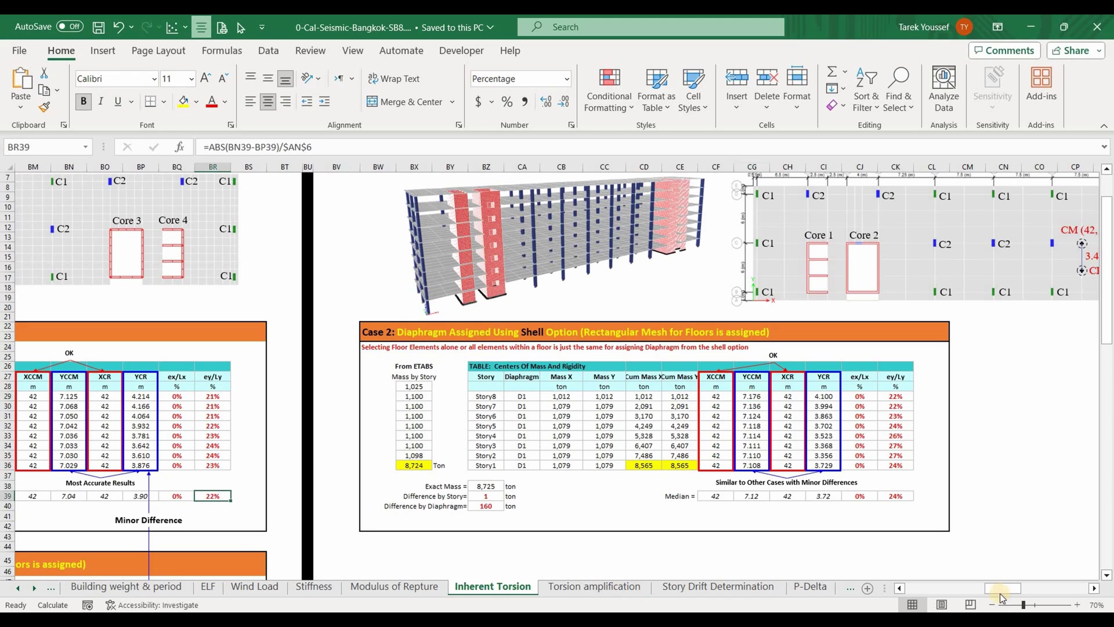
pyautogui.moveTo(999, 593); pyautogui.dragTo(986, 592)
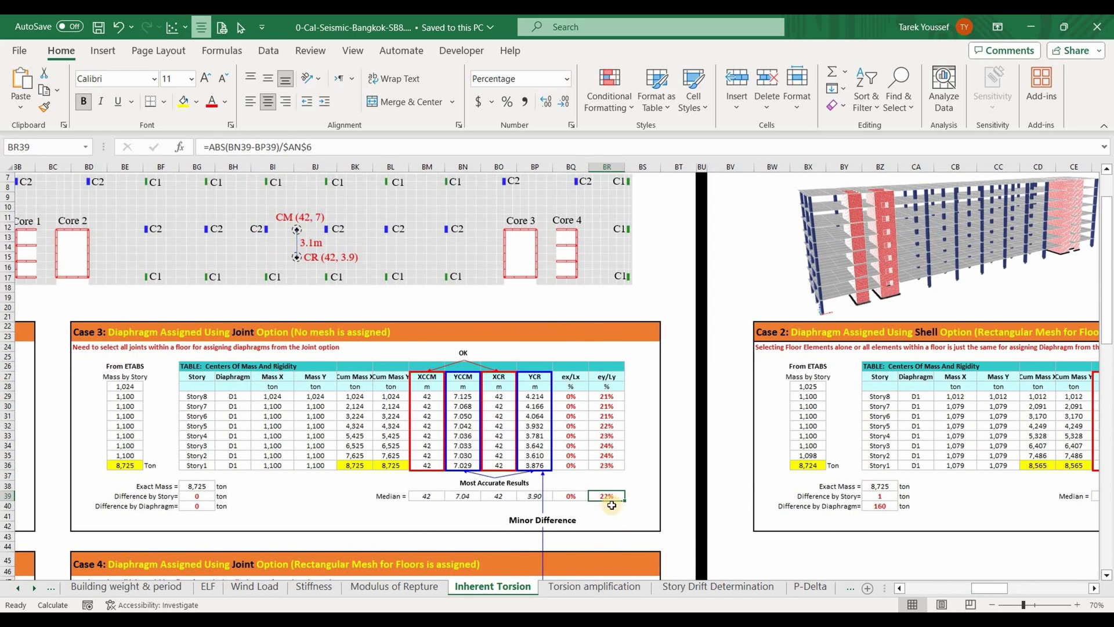
pyautogui.hscroll(5, 973, 565)
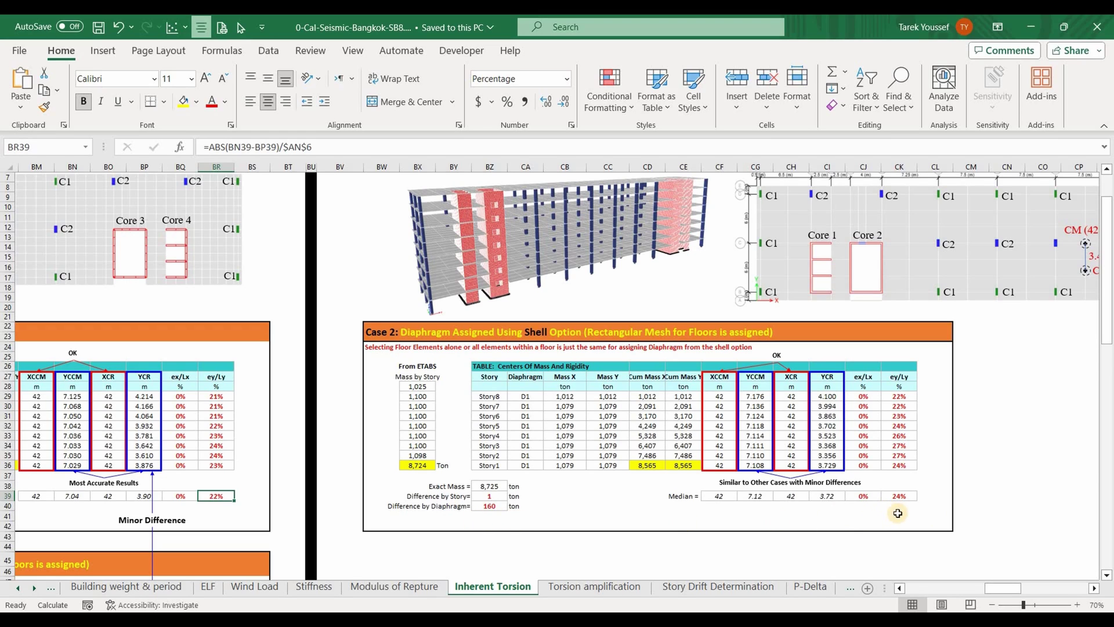
# - Select the whole Case 3 Joint option block in Ex2 and review it beside the Shell option case
pyautogui.scroll(1, 974, 556)
pyautogui.moveTo(1012, 587); pyautogui.dragTo(976, 582)
pyautogui.moveTo(534, 525); pyautogui.dragTo(654, 522)
pyautogui.scroll(1, 986, 594)
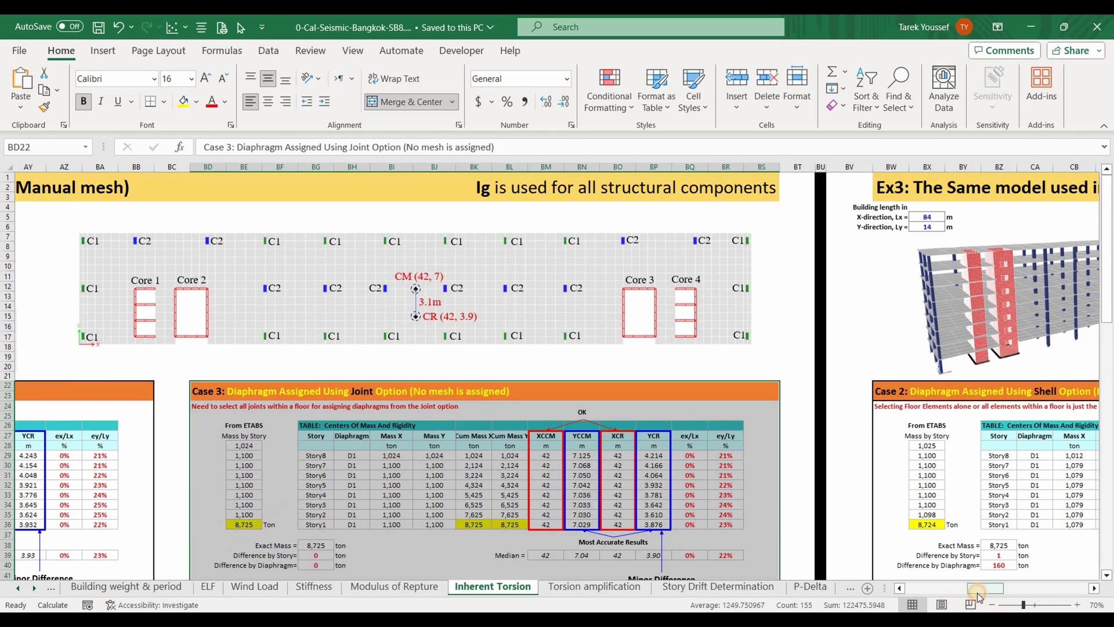
pyautogui.hscroll(-3, 980, 593)
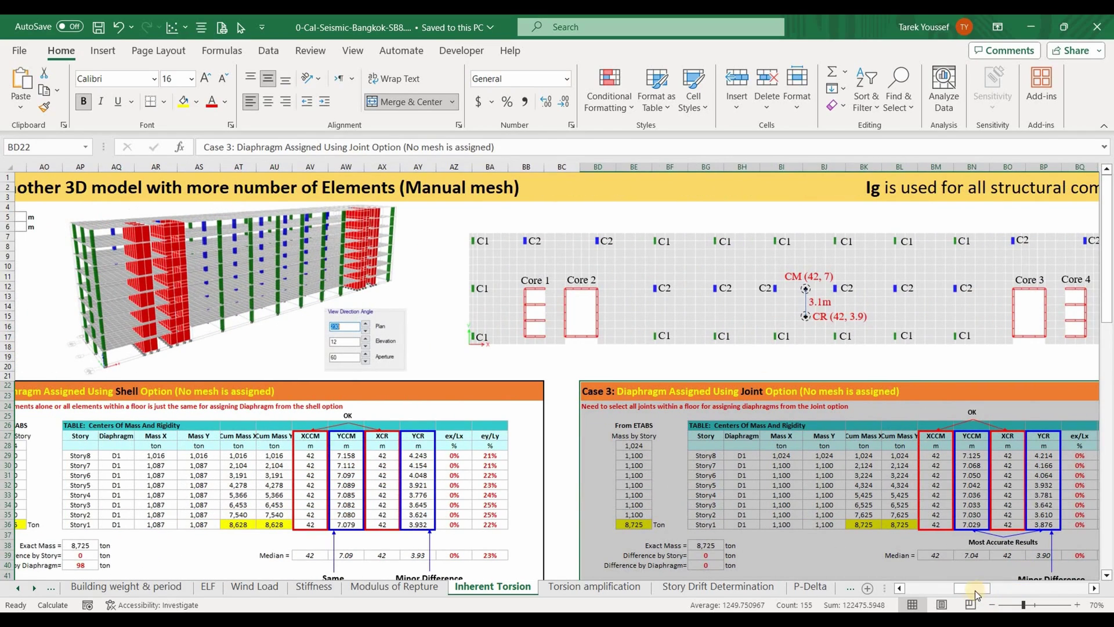
# - Examine the Our Case Study and Reduced Stiffness sections, including their Used Stiffnesses tables
pyautogui.moveTo(974, 590); pyautogui.dragTo(1070, 580)
pyautogui.scroll(-4, 784, 426)
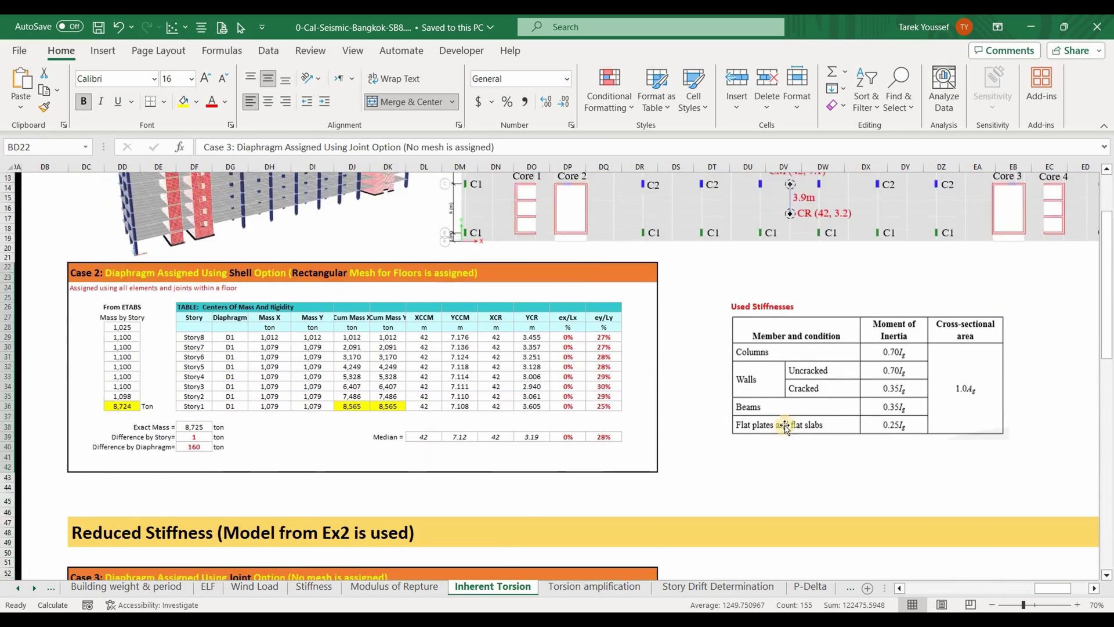
pyautogui.scroll(-10, 873, 418)
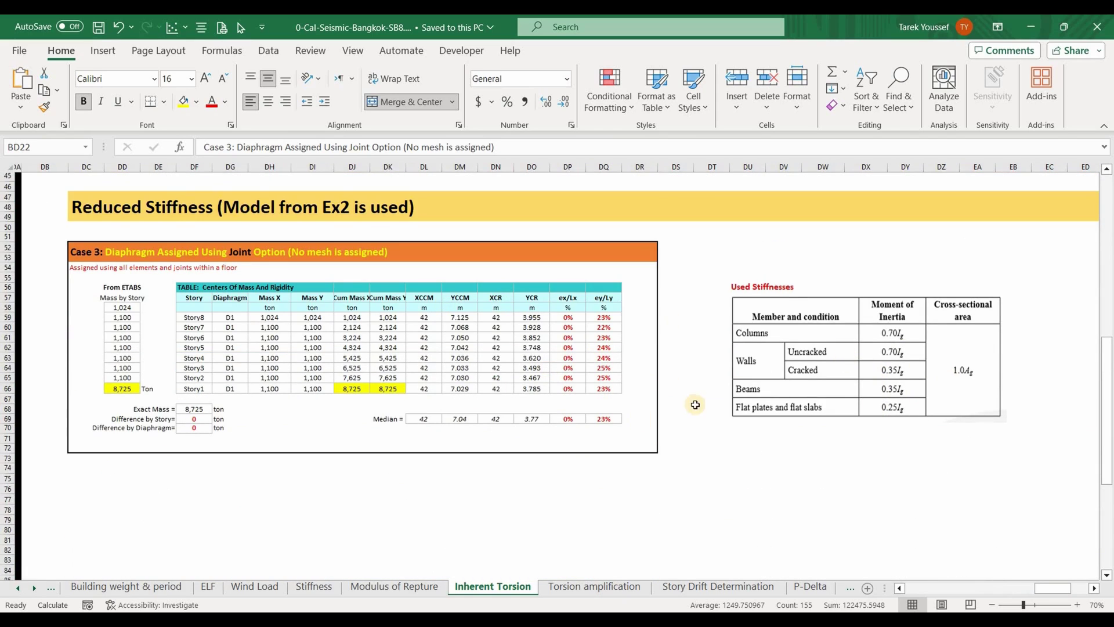
pyautogui.scroll(14, 702, 406)
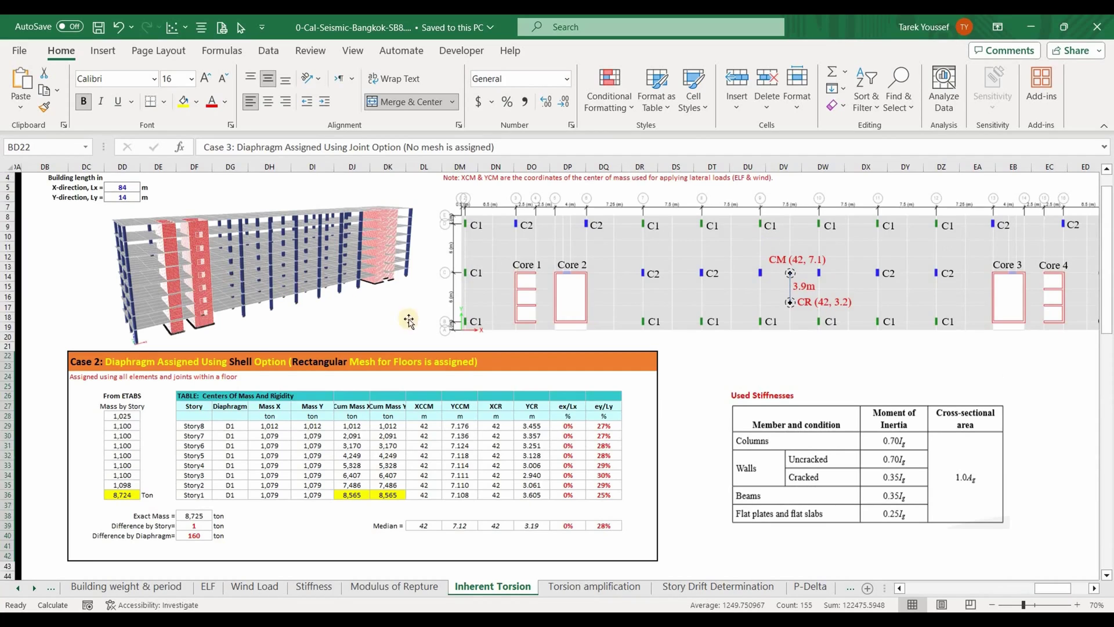
pyautogui.scroll(1, 325, 287)
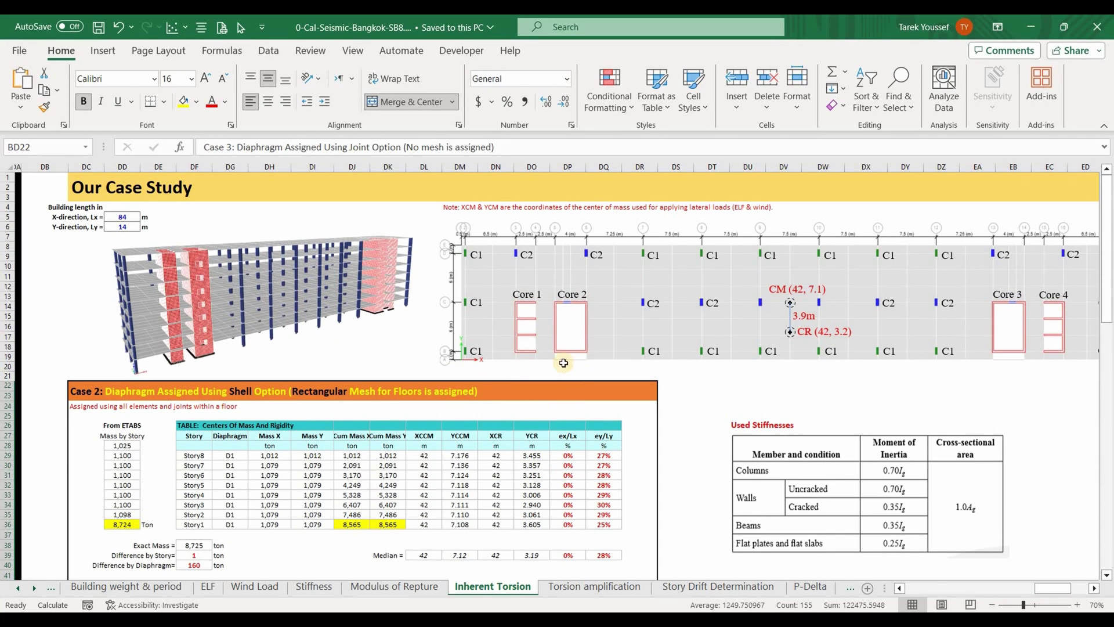
pyautogui.scroll(-1, 563, 367)
pyautogui.scroll(1, 563, 367)
# - Check the Difference by Story, Difference by Diaphragm and median ey/Ly cells of the reduced-stiffness Case 3
pyautogui.scroll(-15, 503, 400)
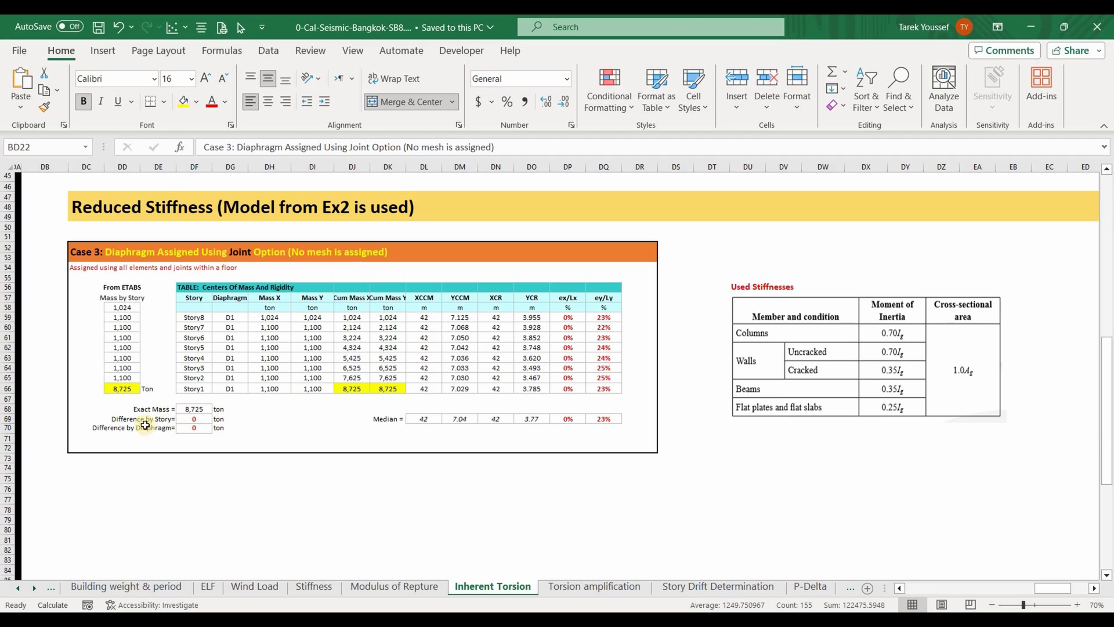
pyautogui.moveTo(200, 418); pyautogui.dragTo(200, 428)
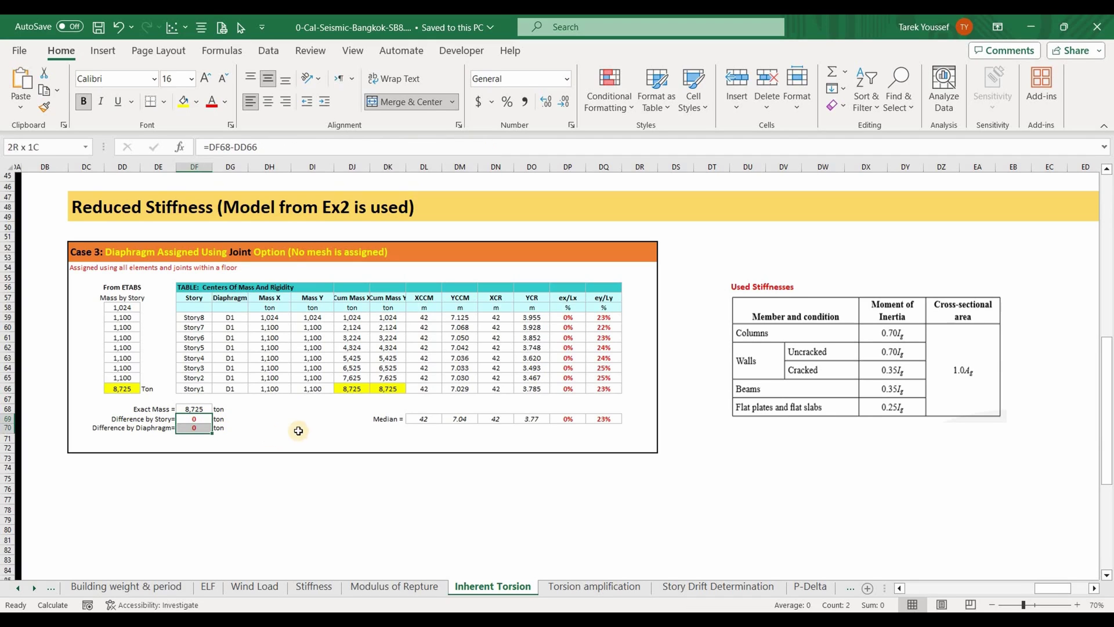
pyautogui.click(604, 419)
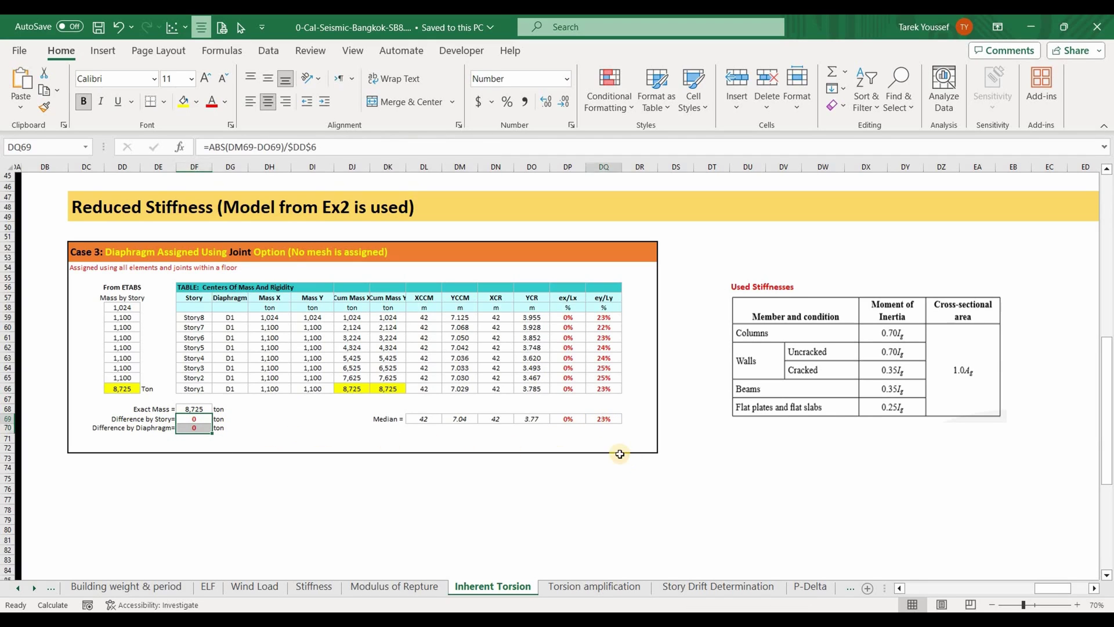
# - Check the median ey/Ly cell of Case 2 in the Our Case Study section
pyautogui.scroll(10, 603, 445)
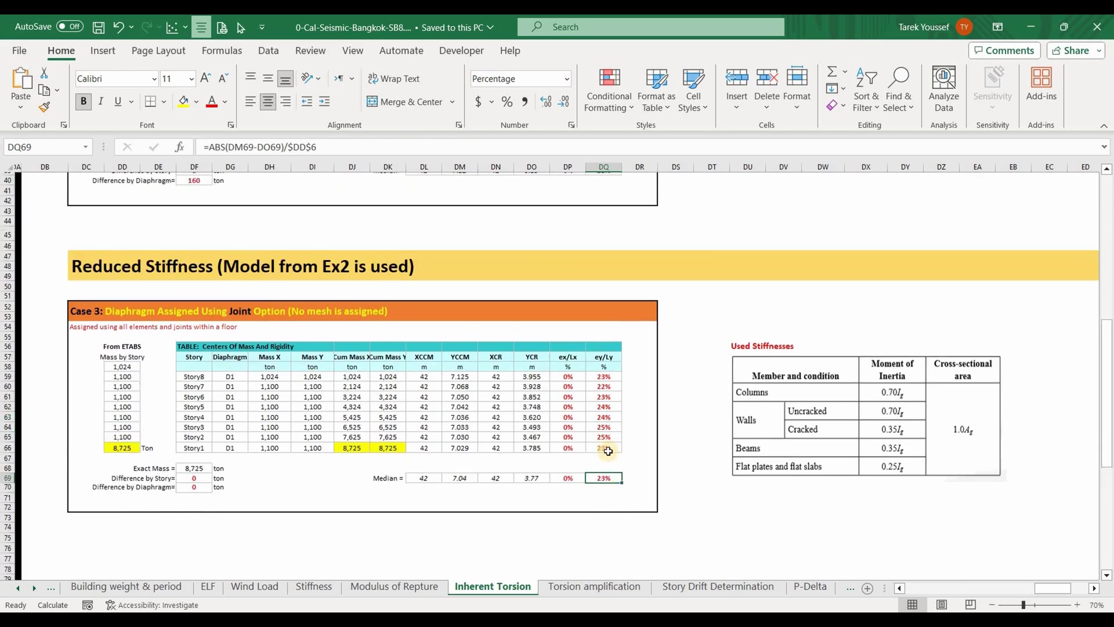
pyautogui.scroll(2, 640, 477)
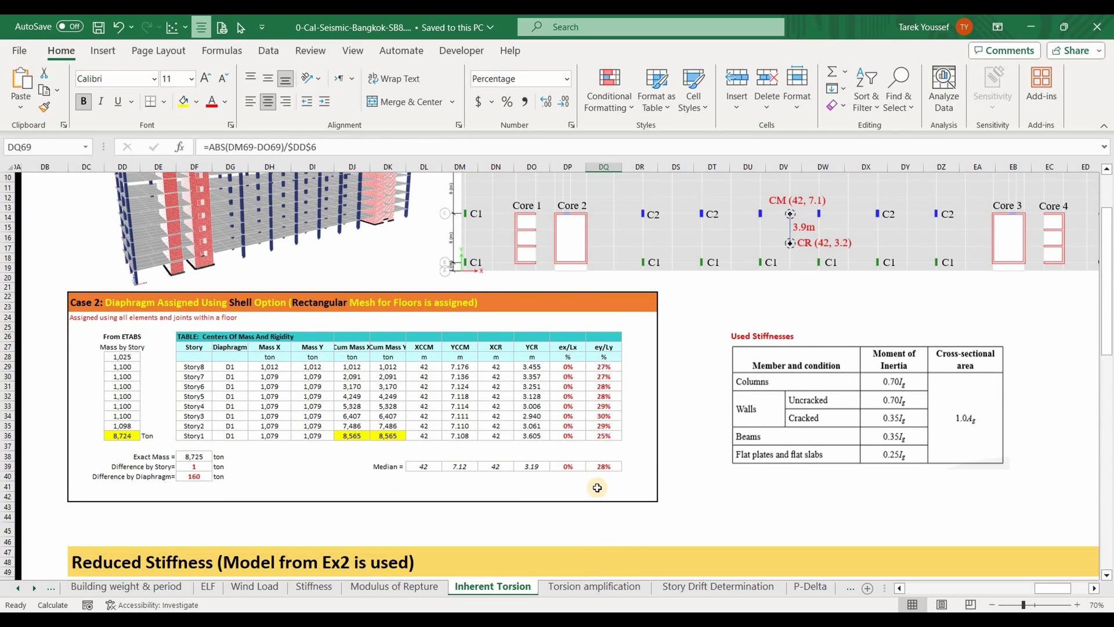
pyautogui.click(605, 468)
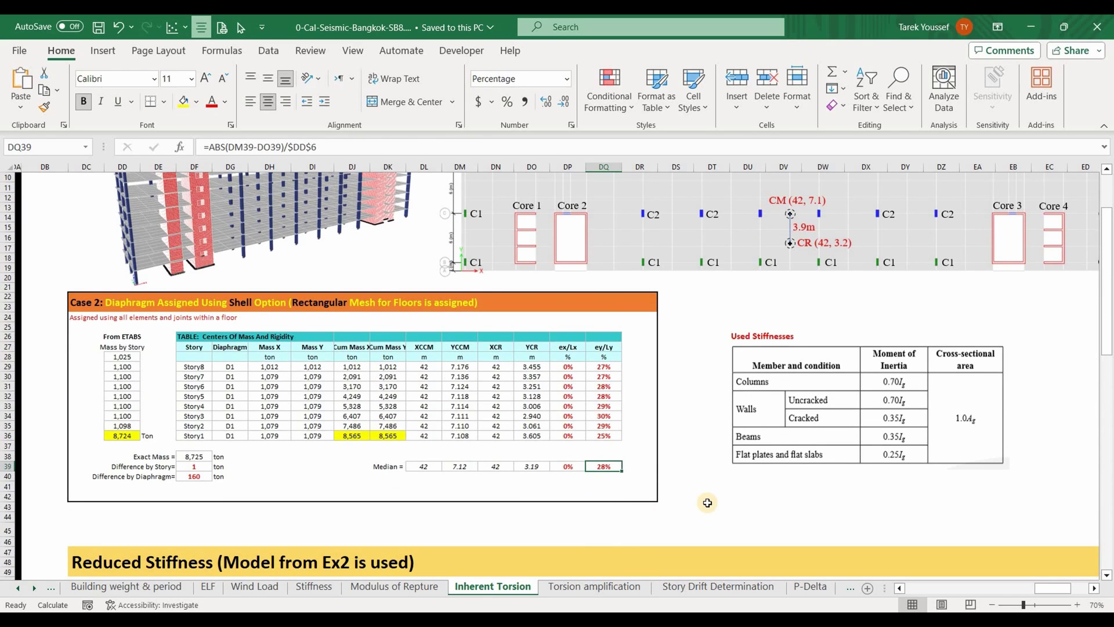
# - Select the YCCM values of the reduced-stiffness Case 3 and compare the center-of-mass results with the Ex3 and Ex2 tables
pyautogui.scroll(-10, 286, 465)
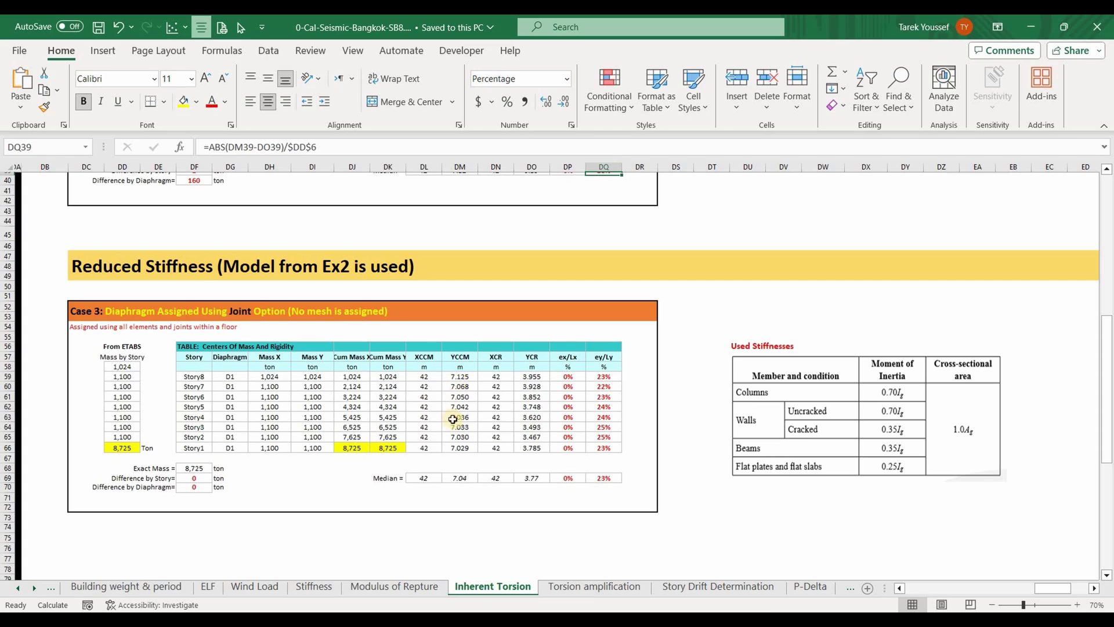
pyautogui.moveTo(459, 376); pyautogui.dragTo(460, 446)
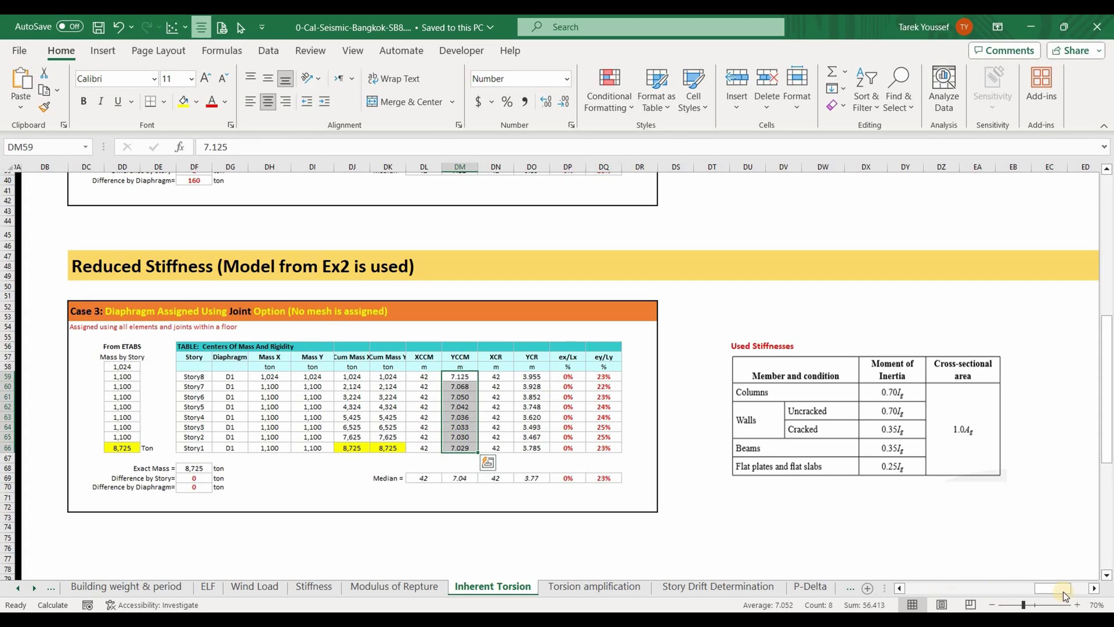
pyautogui.hscroll(-12, 1031, 586)
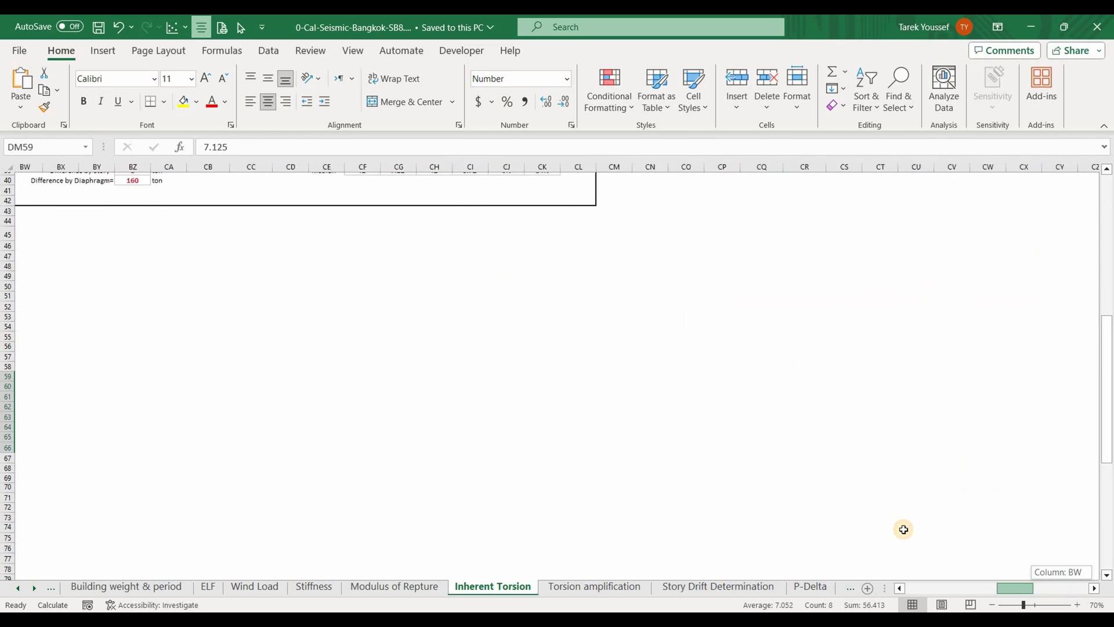
pyautogui.scroll(9, 900, 527)
pyautogui.scroll(4, 967, 567)
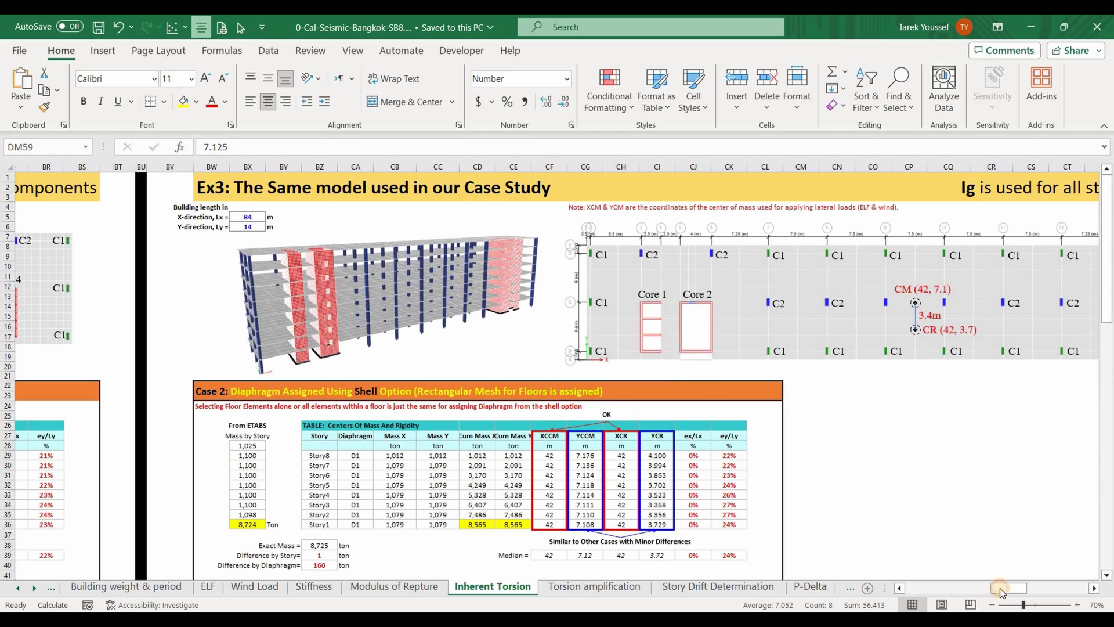
pyautogui.hscroll(-9, 1001, 590)
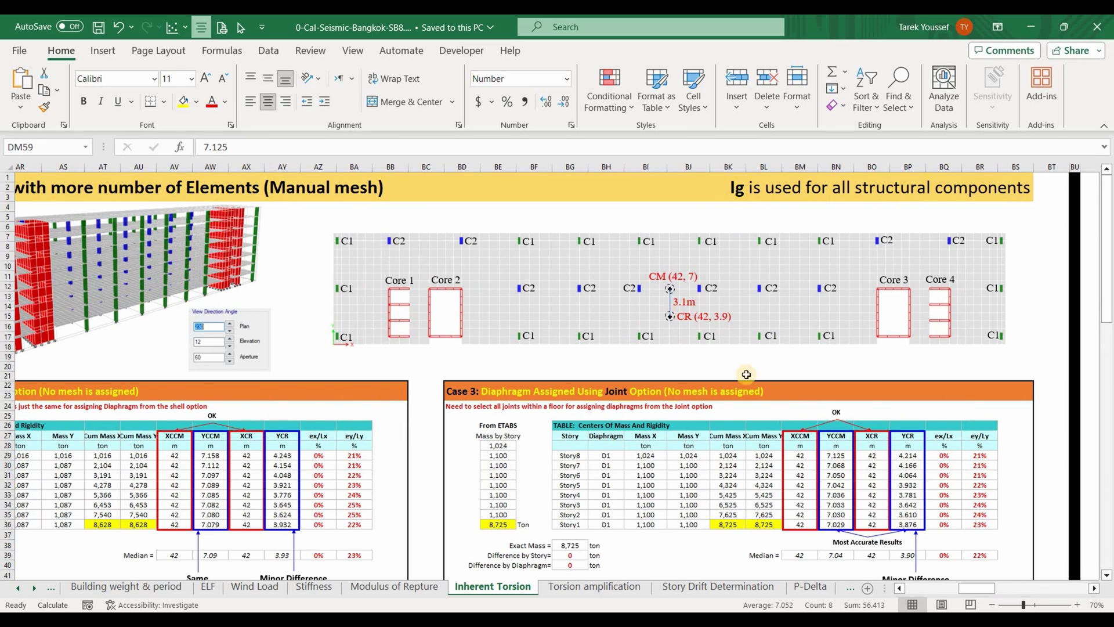
pyautogui.moveTo(978, 593); pyautogui.dragTo(1073, 557)
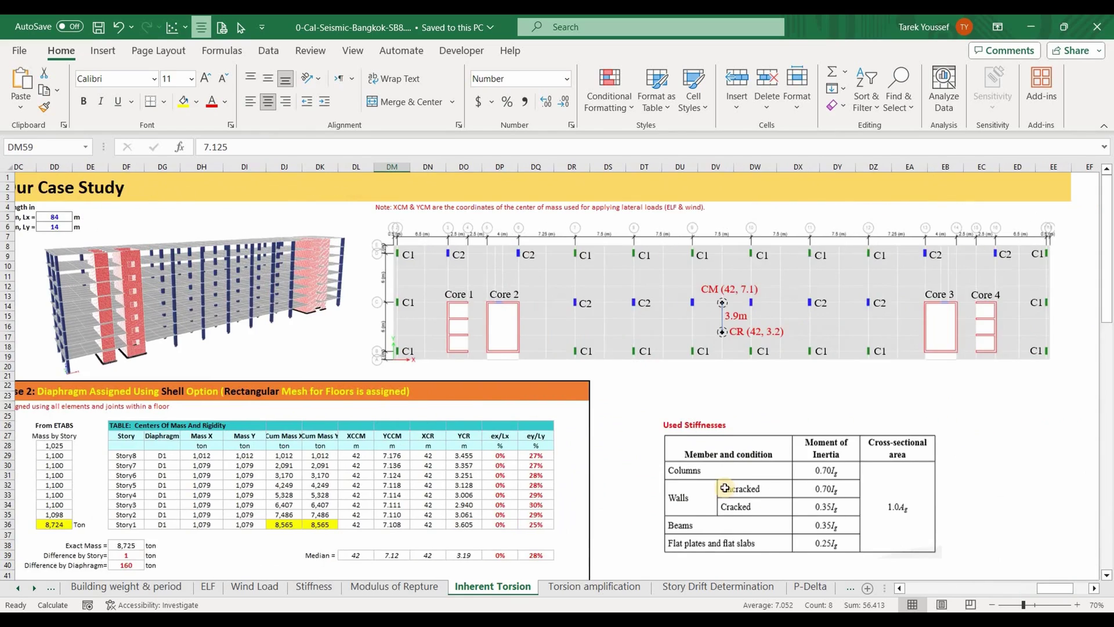
pyautogui.scroll(-13, 402, 416)
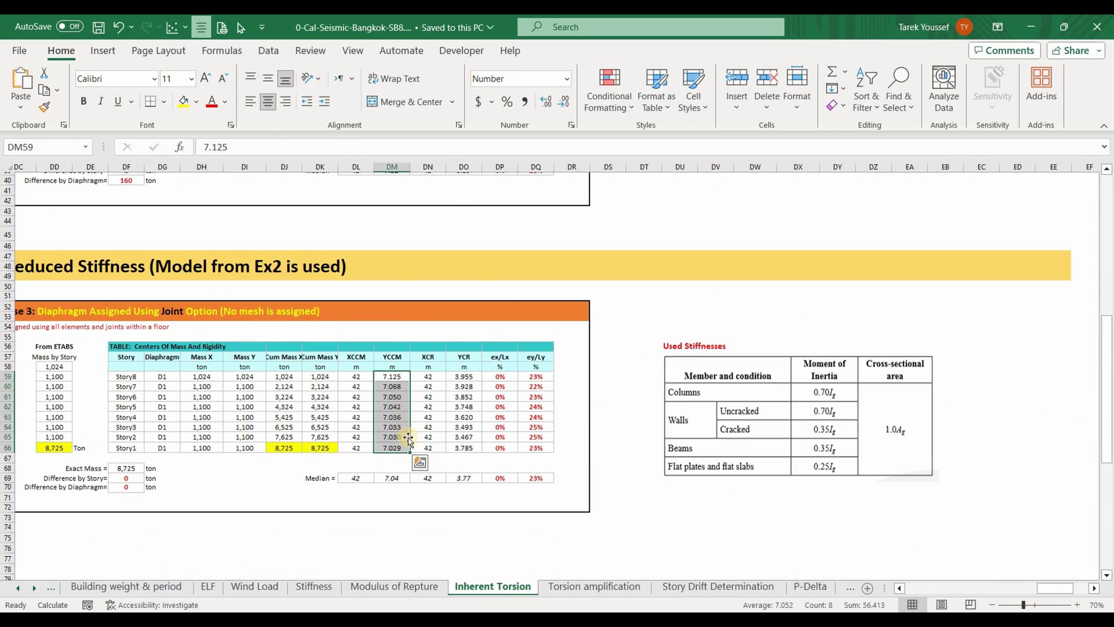
# - Select the XCR and YCR values of the reduced-stiffness Case 3, followed by its whole block
pyautogui.moveTo(1046, 589); pyautogui.dragTo(1029, 586)
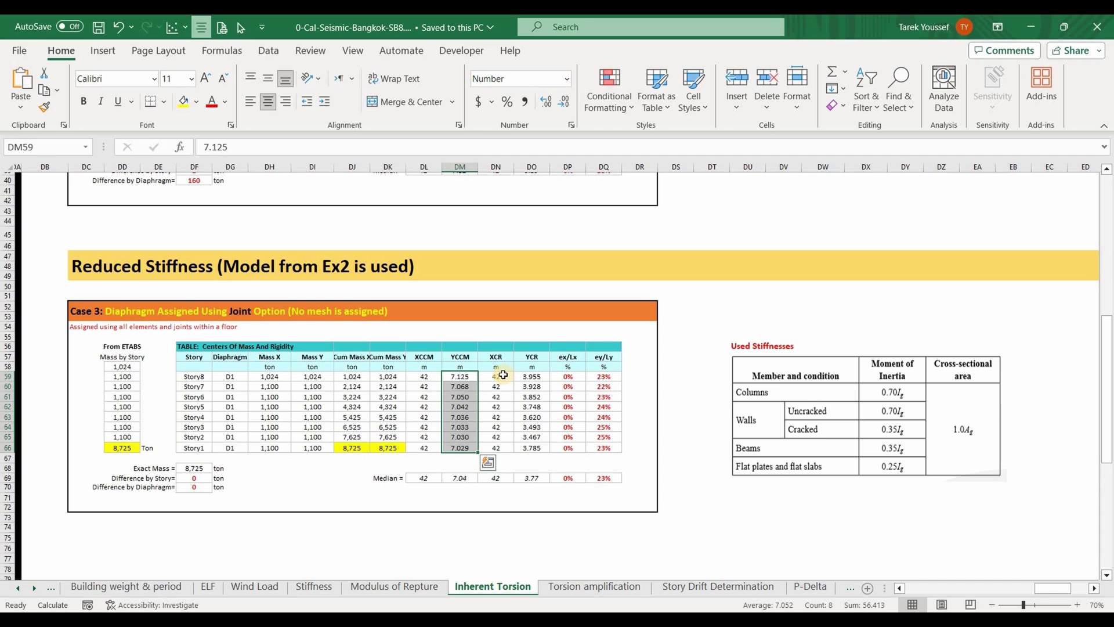
pyautogui.moveTo(496, 376); pyautogui.dragTo(533, 449)
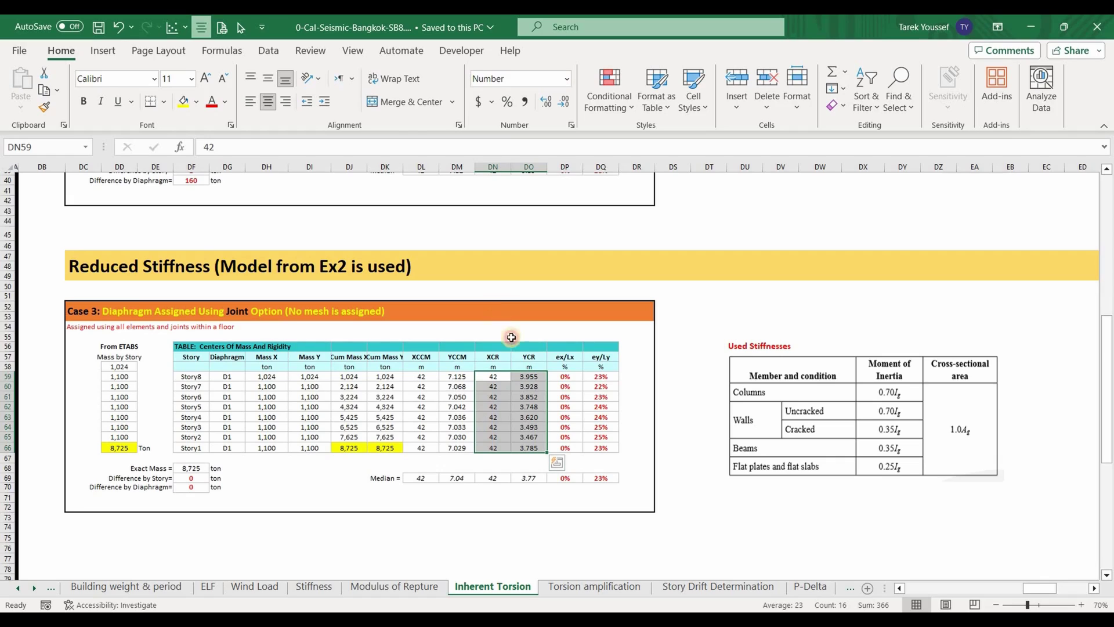
pyautogui.moveTo(522, 311); pyautogui.dragTo(644, 509)
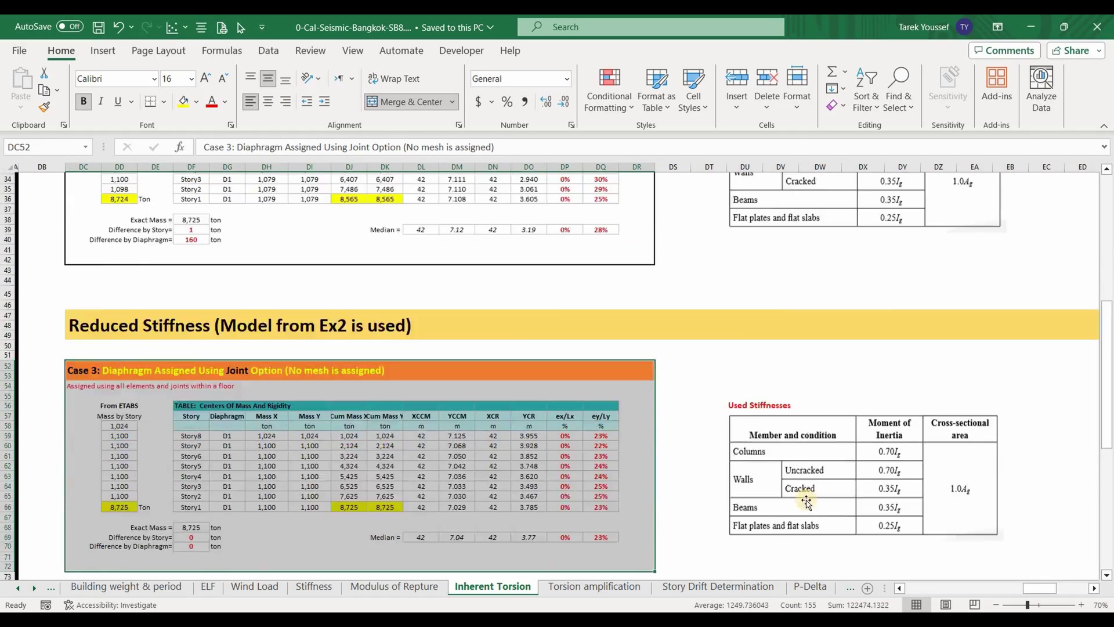
# - Review the Ex2 model and plan, and select its whole Case 3 Joint option block for comparison with the reduced-stiffness case
pyautogui.scroll(10, 1042, 591)
pyautogui.scroll(2, 1043, 590)
pyautogui.moveTo(1039, 589); pyautogui.dragTo(961, 535)
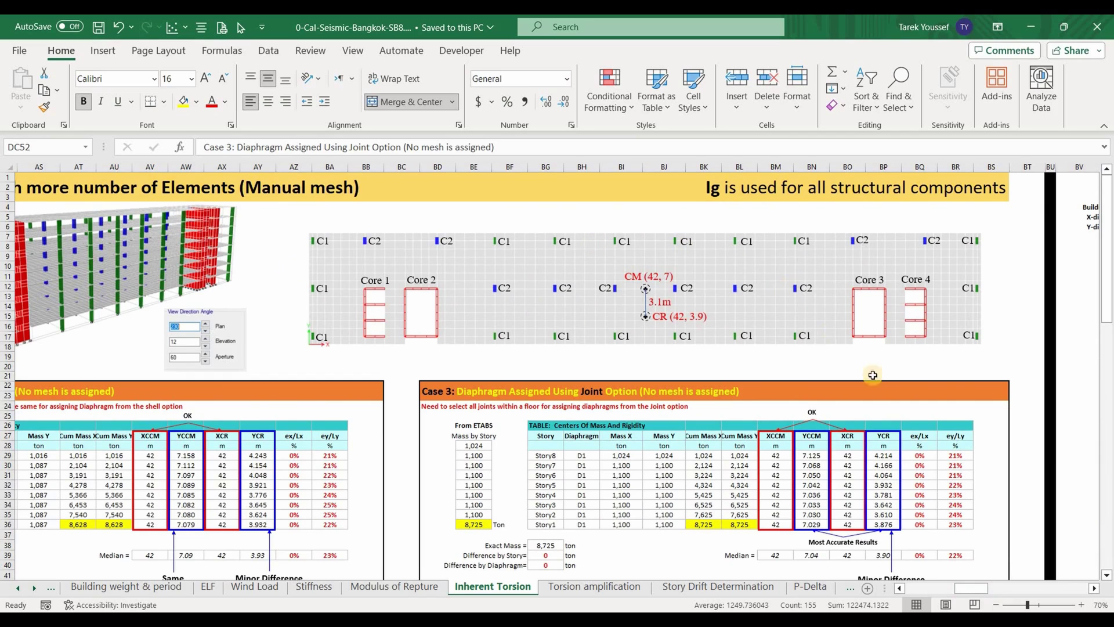
pyautogui.moveTo(962, 587); pyautogui.dragTo(953, 587)
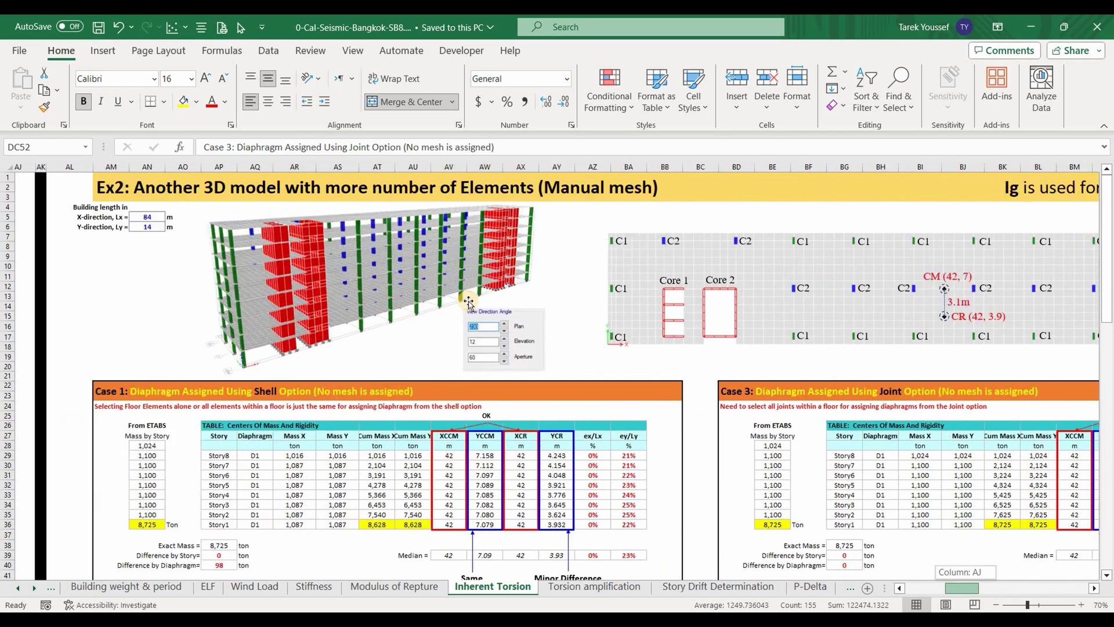
pyautogui.hscroll(-2, 468, 301)
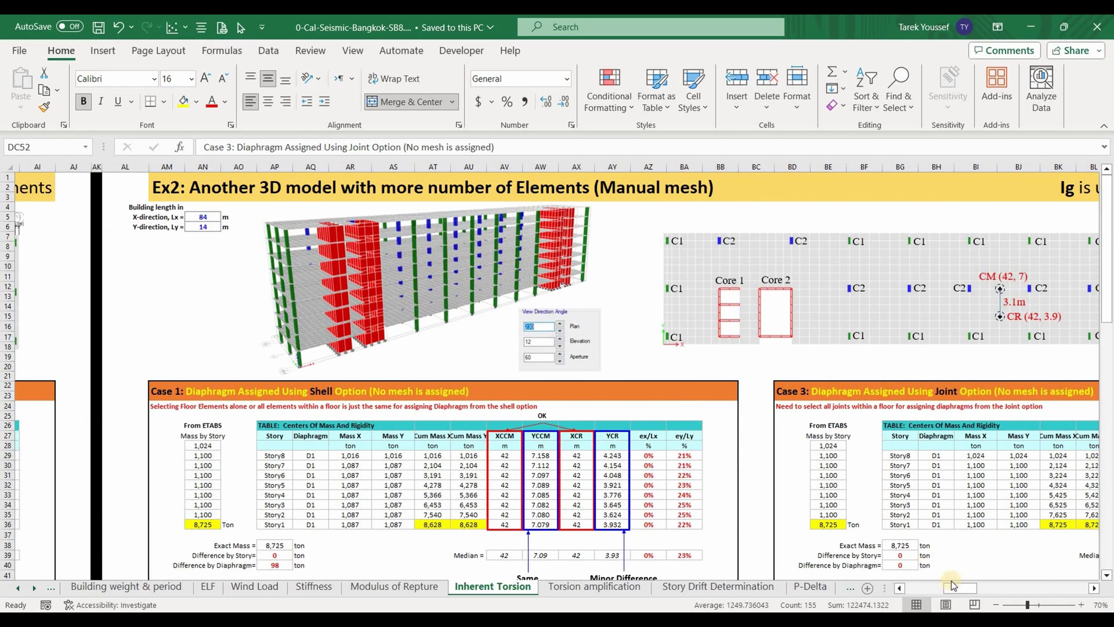
pyautogui.moveTo(979, 586); pyautogui.dragTo(998, 586)
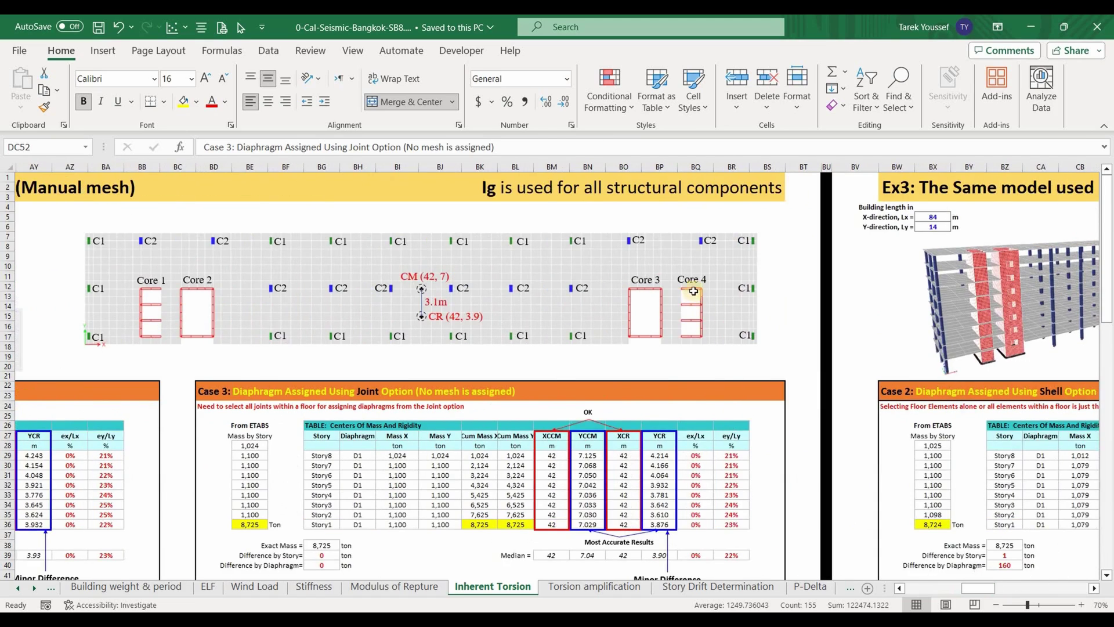
pyautogui.scroll(-3, 692, 295)
pyautogui.moveTo(692, 296); pyautogui.dragTo(746, 494)
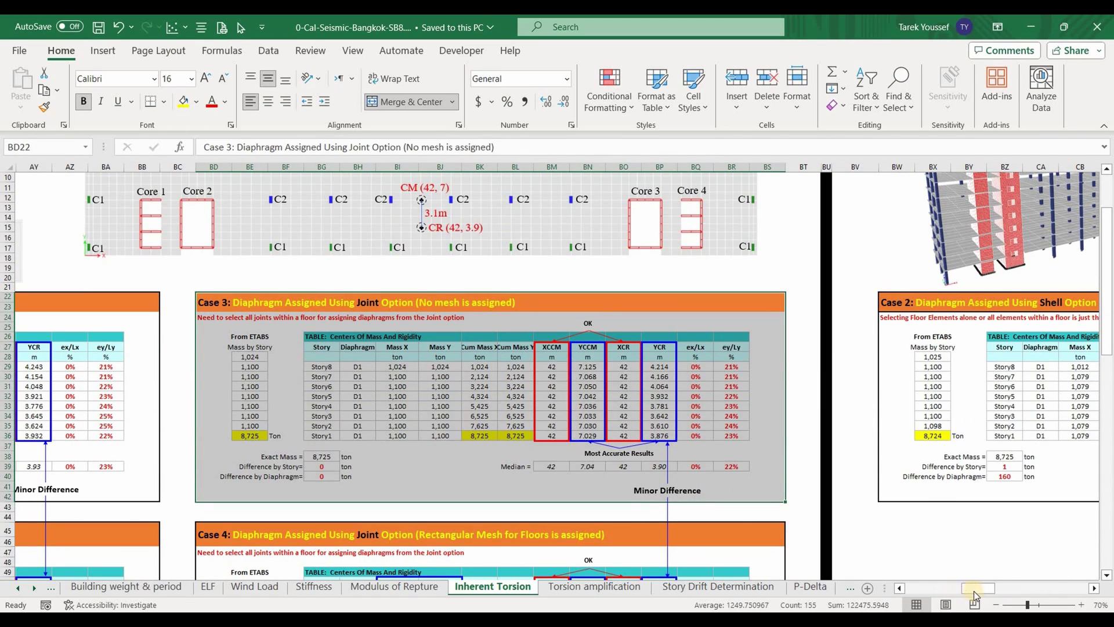
# - Return to the Our Case Study section and check the median ey/Ly cell of its Case 2 Shell option table
pyautogui.moveTo(999, 590); pyautogui.dragTo(1065, 587)
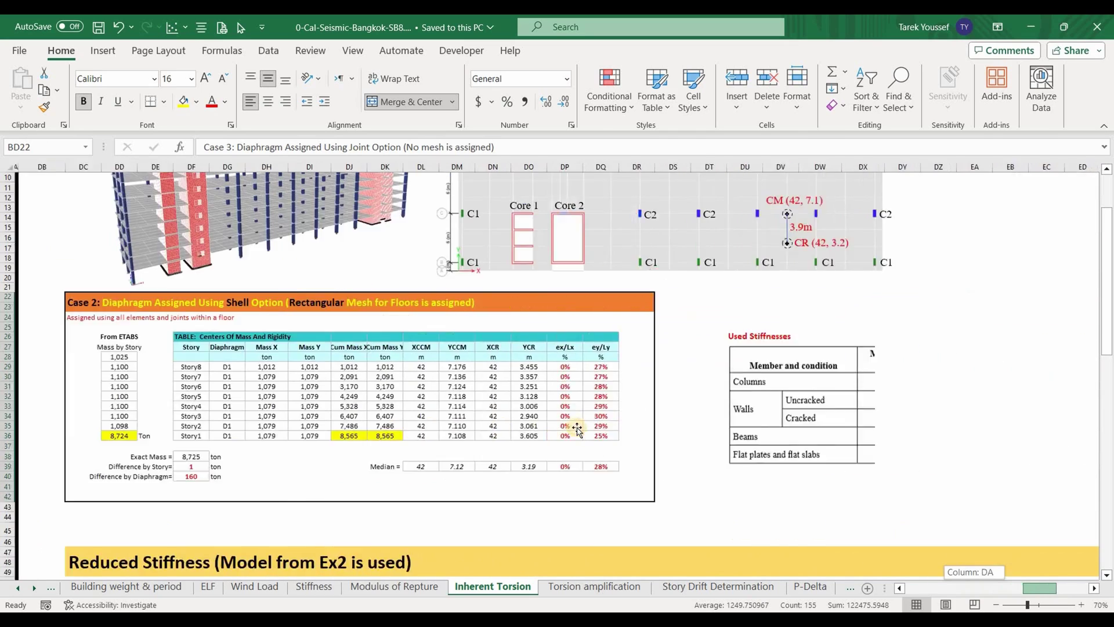
pyautogui.scroll(-8, 717, 471)
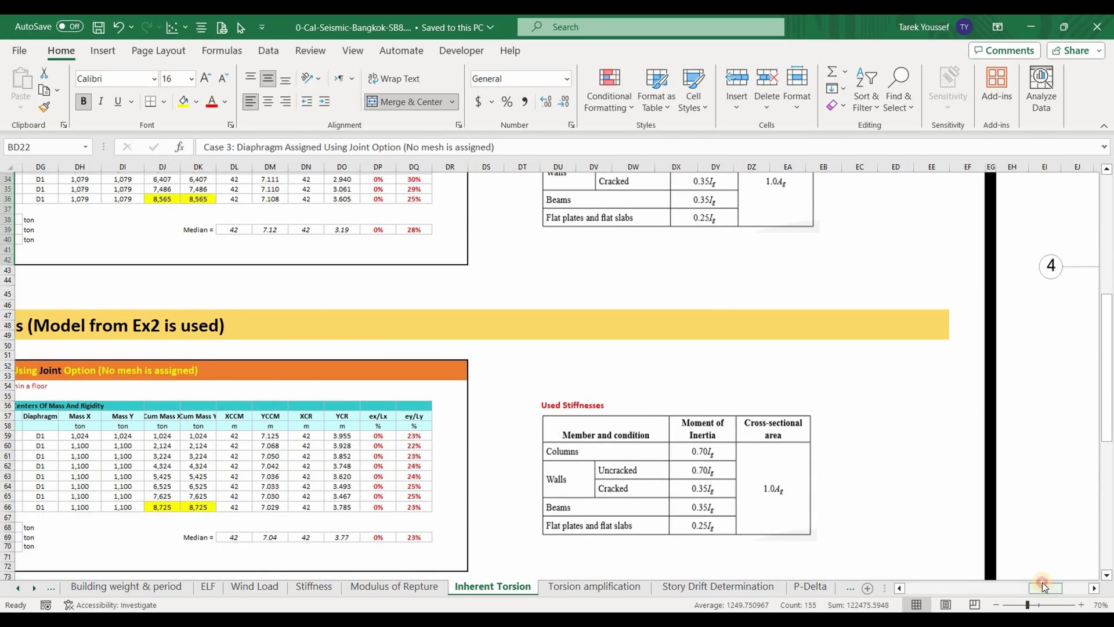
pyautogui.moveTo(1042, 587); pyautogui.dragTo(1032, 587)
pyautogui.scroll(10, 820, 457)
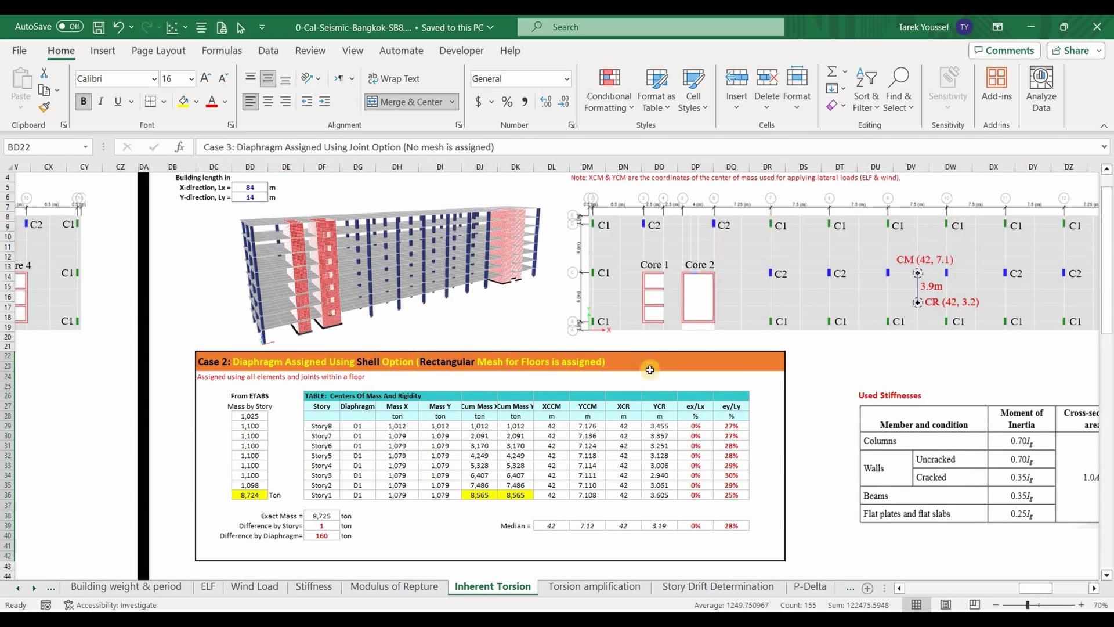
pyautogui.scroll(-1, 746, 494)
pyautogui.click(747, 494)
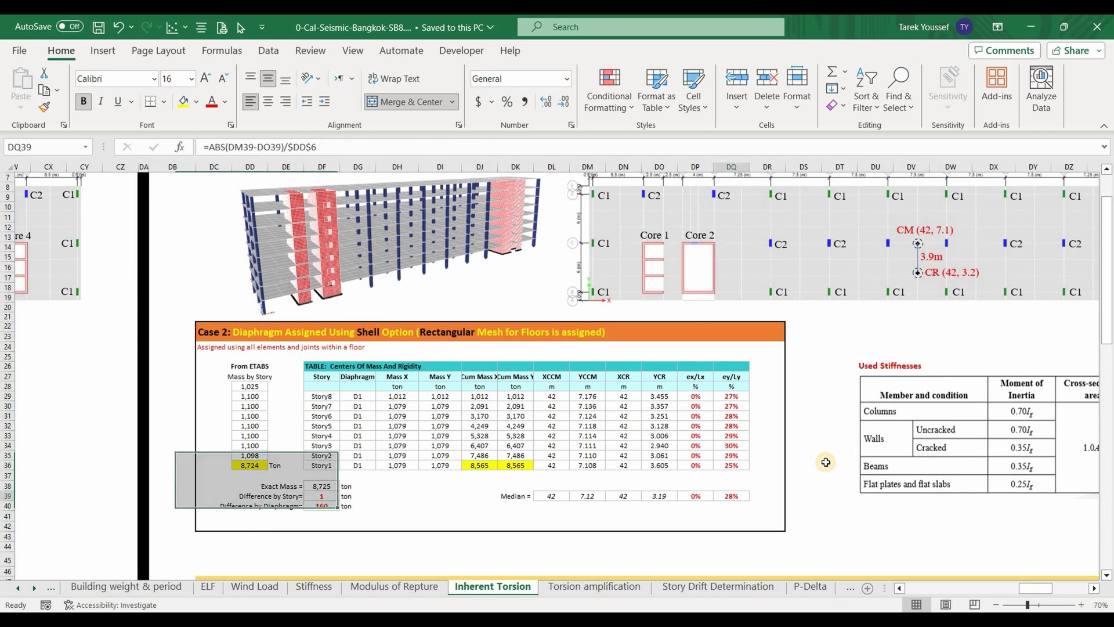
# - Check the median ey/Ly cell of the reduced-stiffness Case 3 and select the whole case block
pyautogui.scroll(-11, 815, 487)
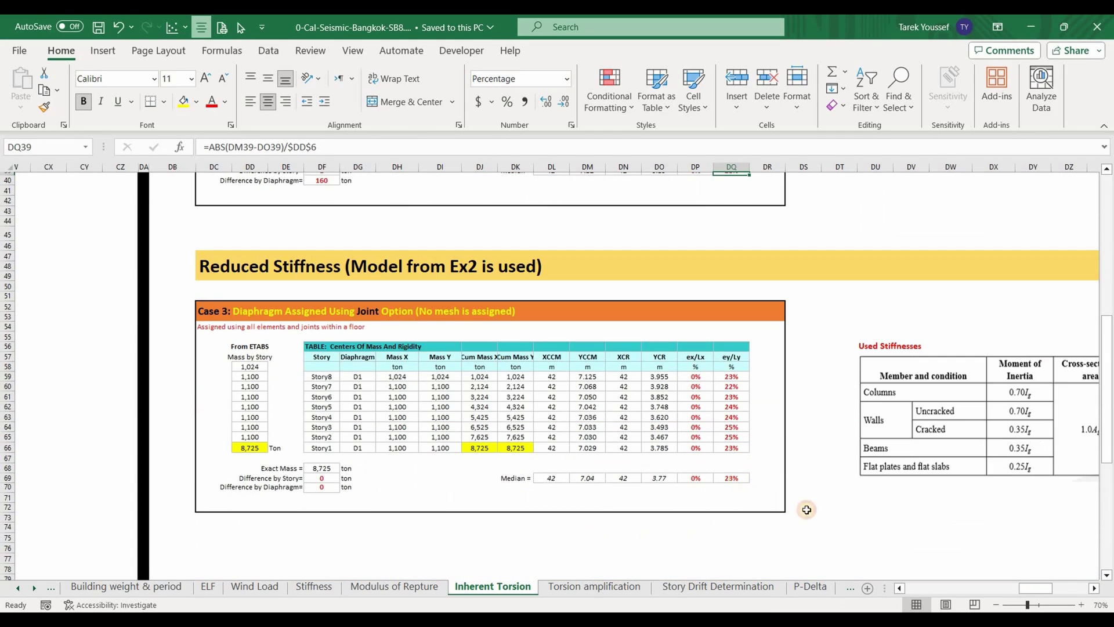
pyautogui.click(731, 477)
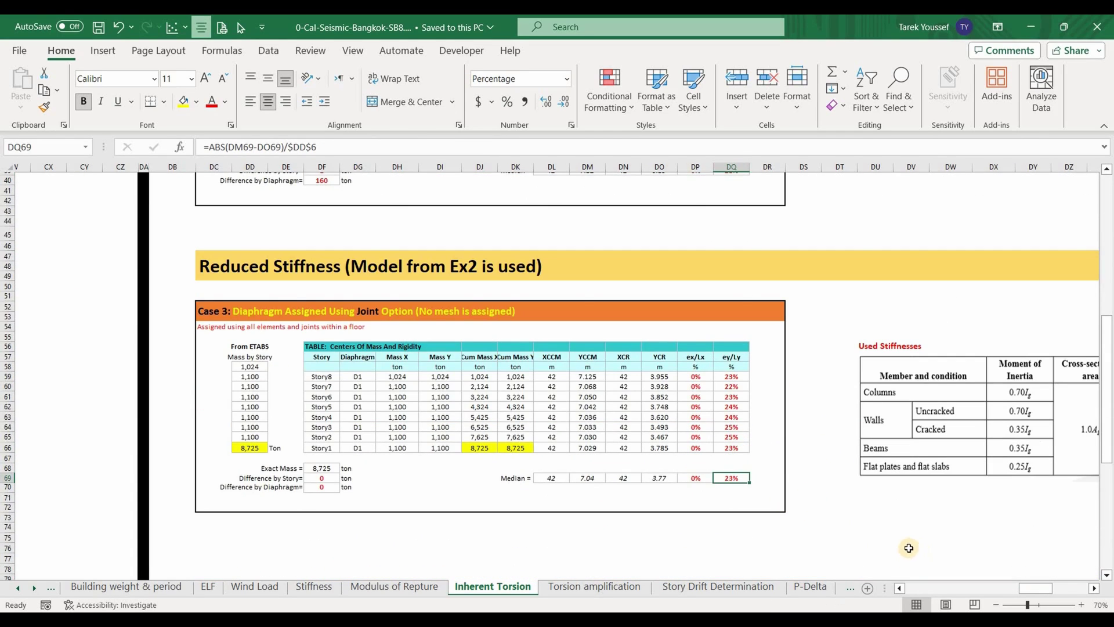
pyautogui.hotkey('ctrl', 'a')
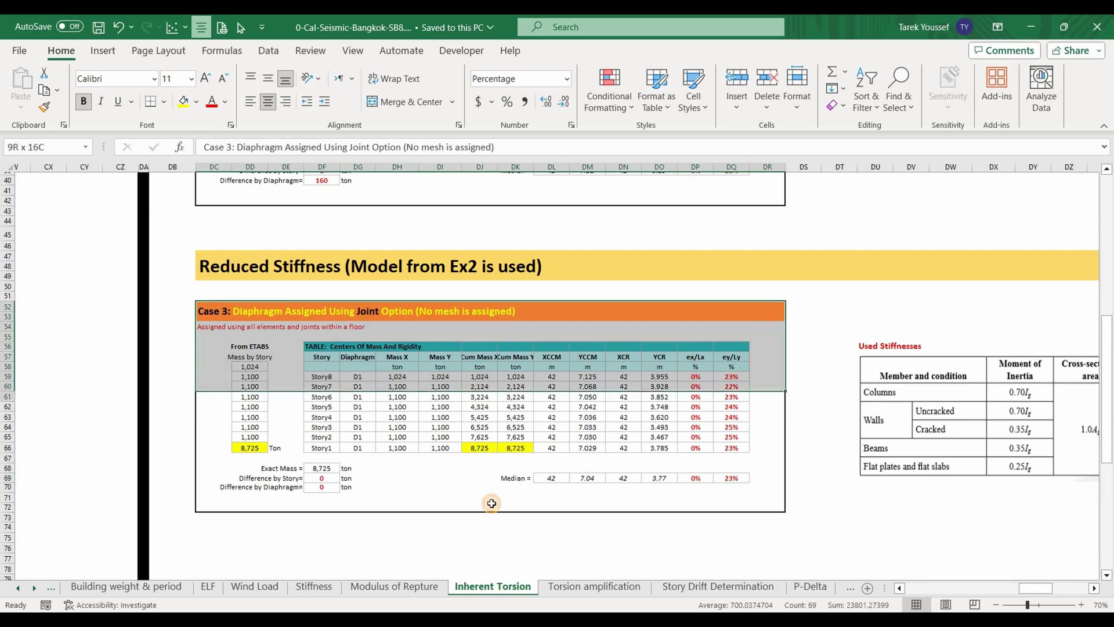